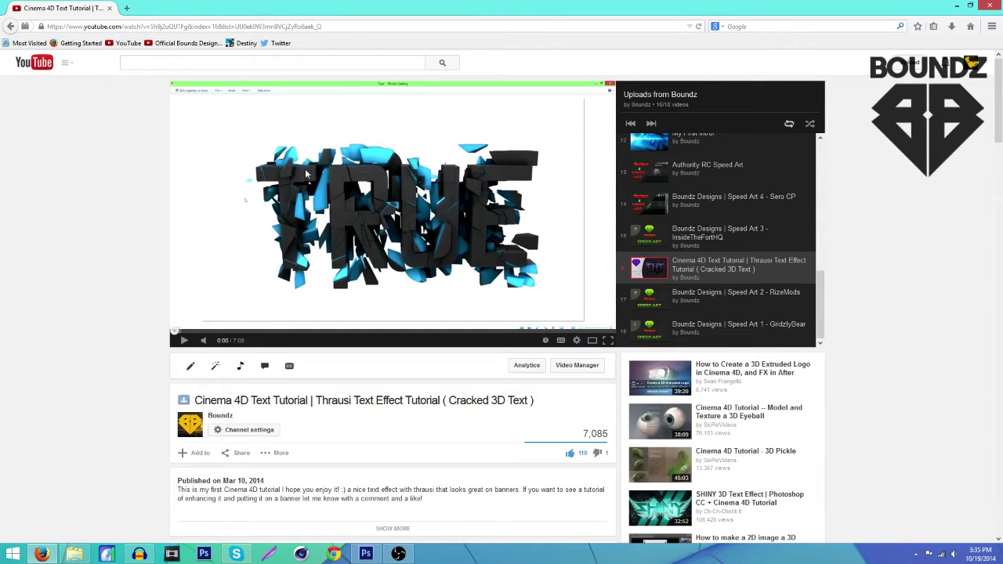
Step: Look over the YouTube page of the Cinema 4D text tutorial and the BOUNDZ text render open in Photoshop
scroll(317, 278, "down", 1)
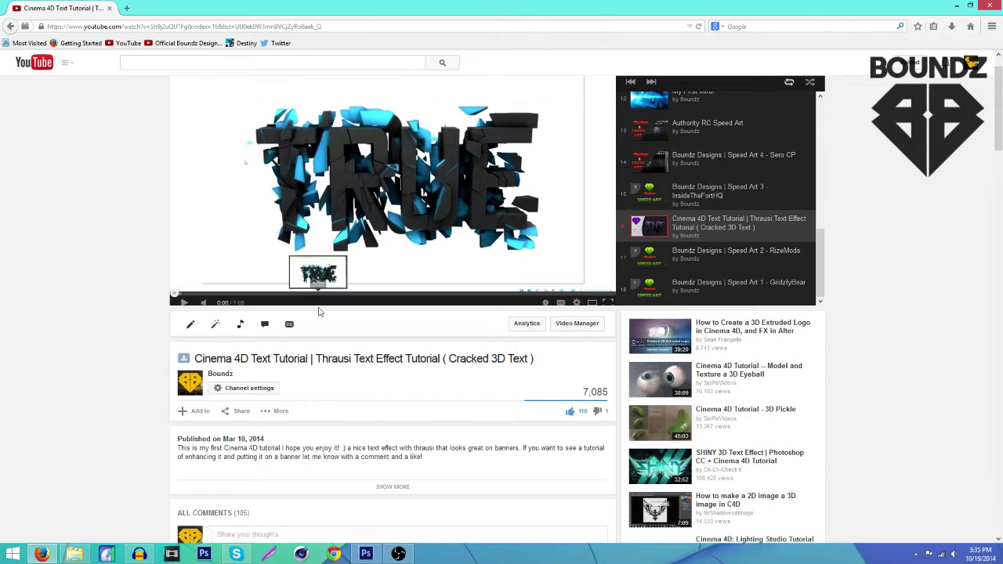
scroll(304, 337, "down", 1)
scroll(308, 340, "up", 2)
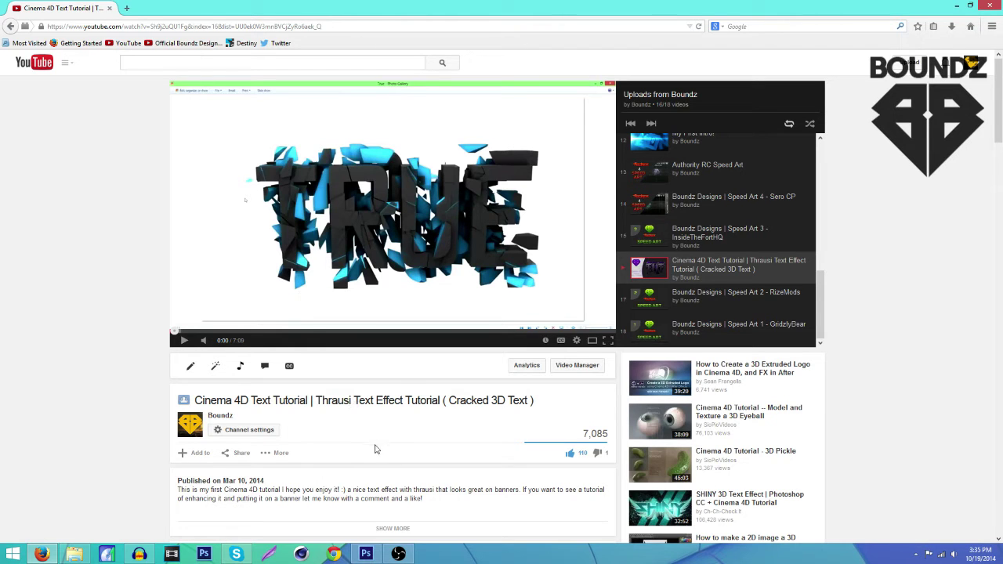
scroll(387, 470, "down", 3)
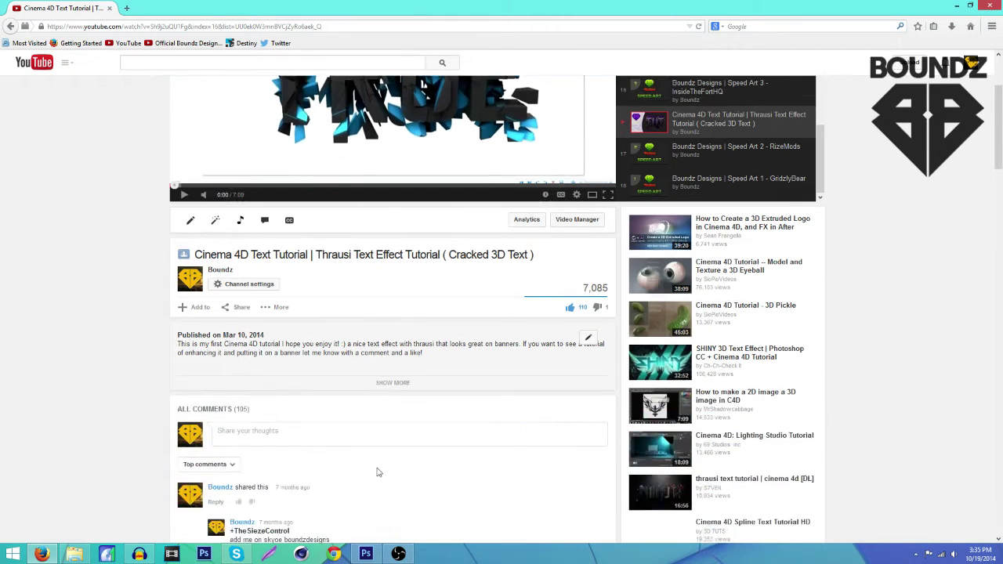
scroll(387, 459, "up", 3)
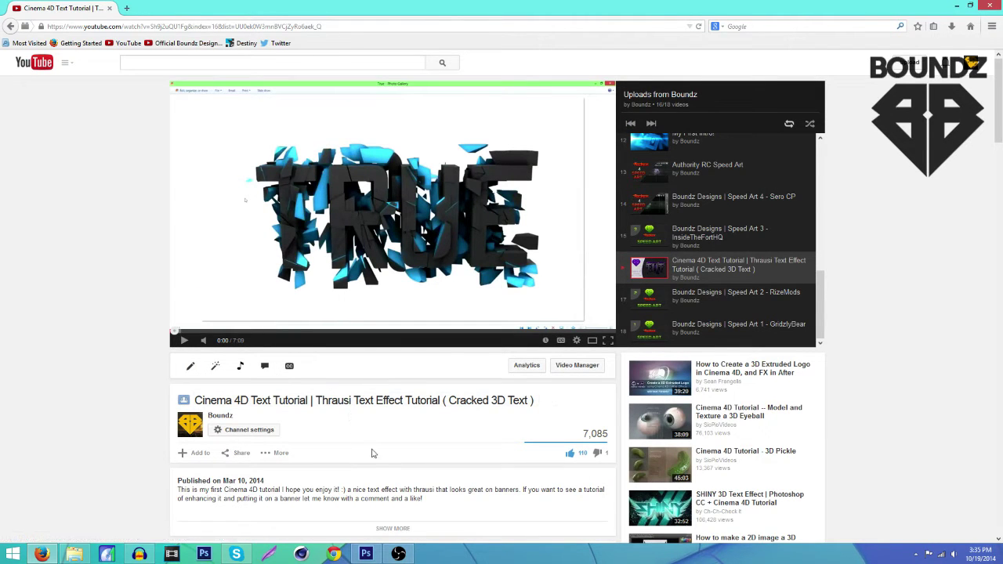
left_click(365, 554)
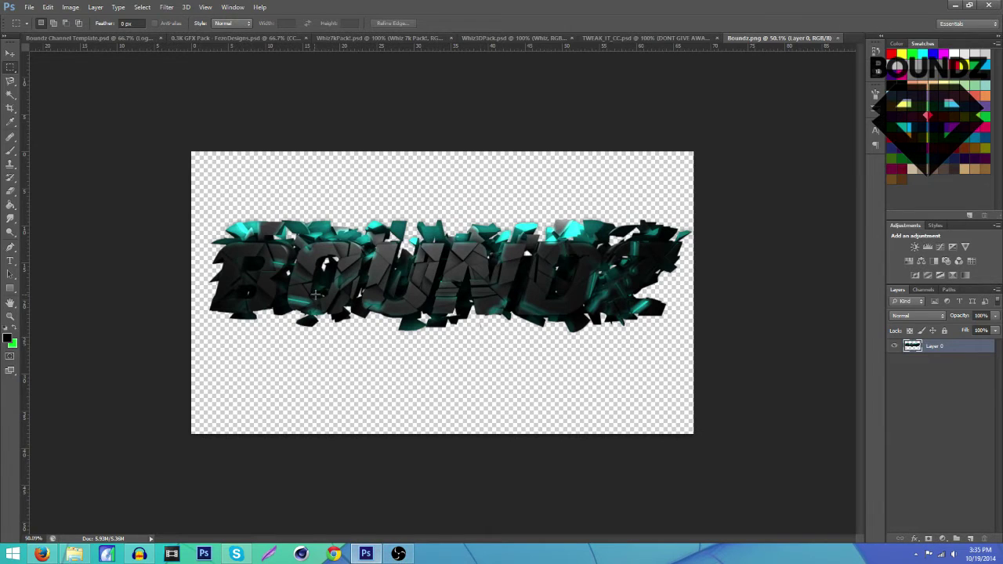
left_click(41, 554)
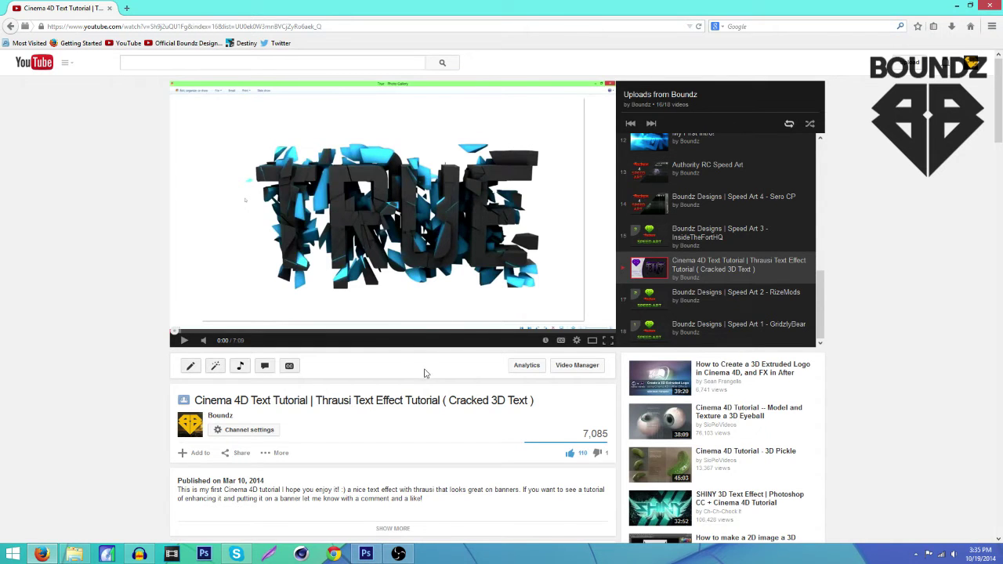
Step: Switch to Photoshop and paste the entire BOUNDZ text render from Boundz.png into Boundz Channel Template.psd
left_click(365, 554)
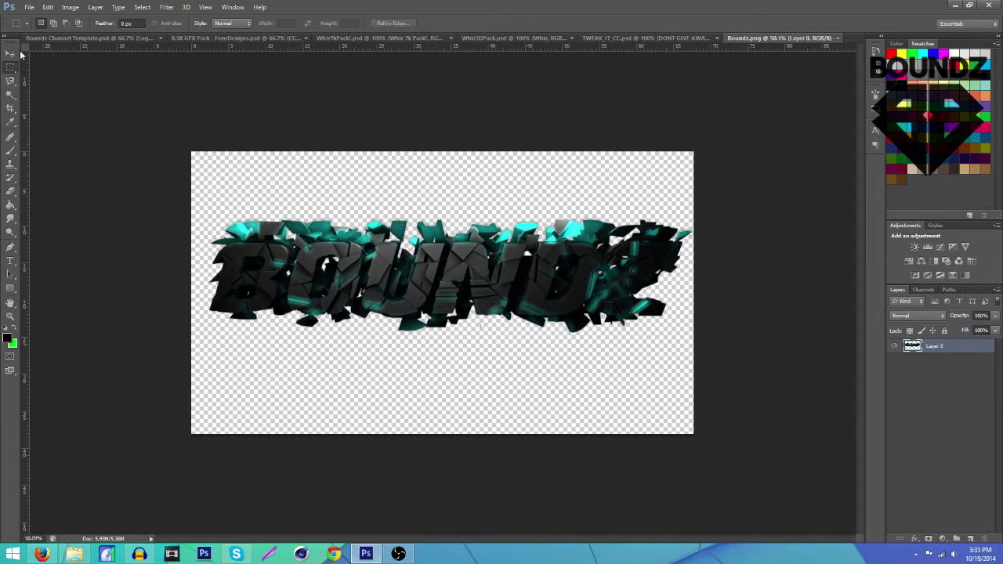
key("v")
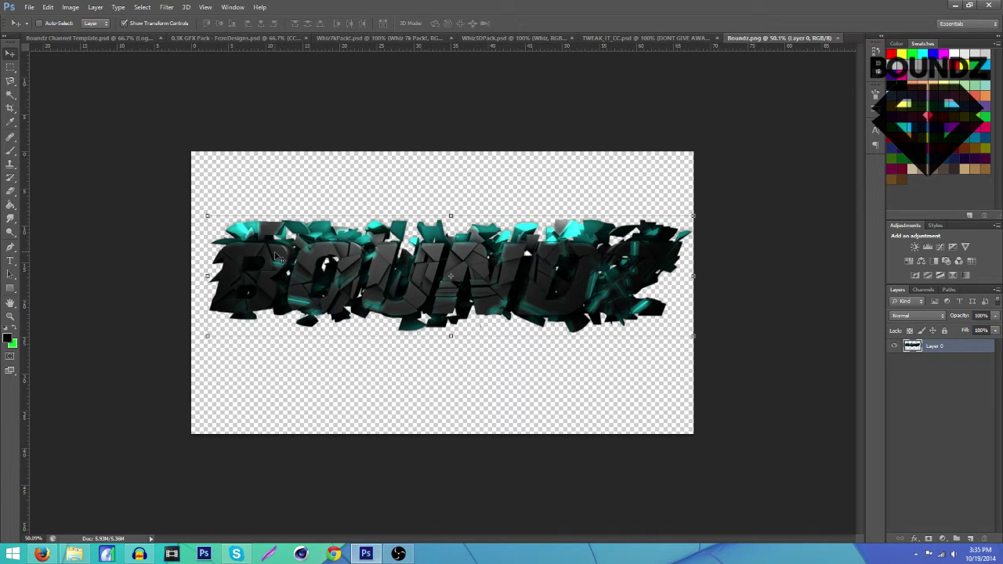
key("ctrl+a")
key("ctrl+x")
left_click(97, 38)
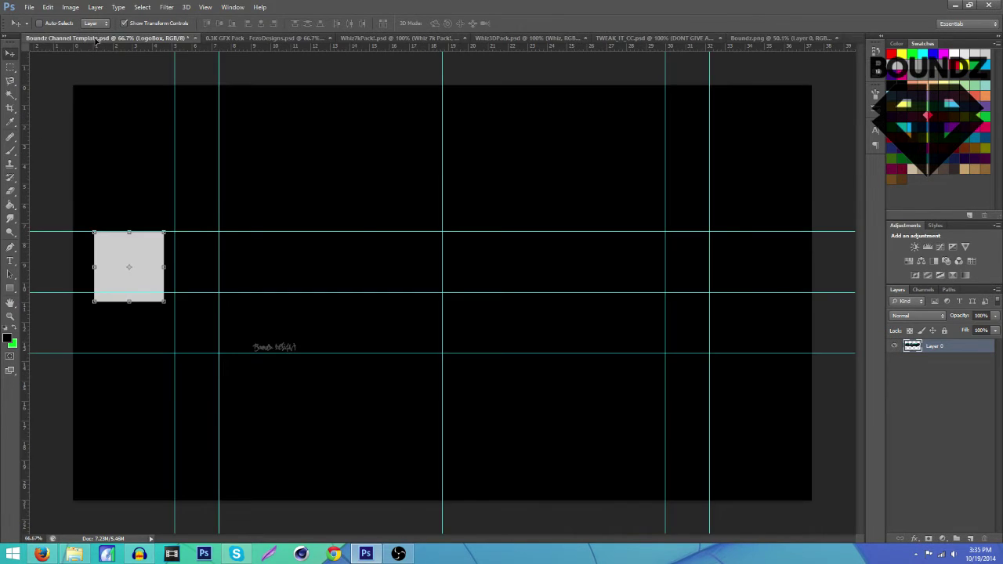
key("ctrl+v")
Step: Scale the pasted BOUNDZ text to about 54% and centre it on the template's middle guides
left_click_drag(492, 313, 350, 307)
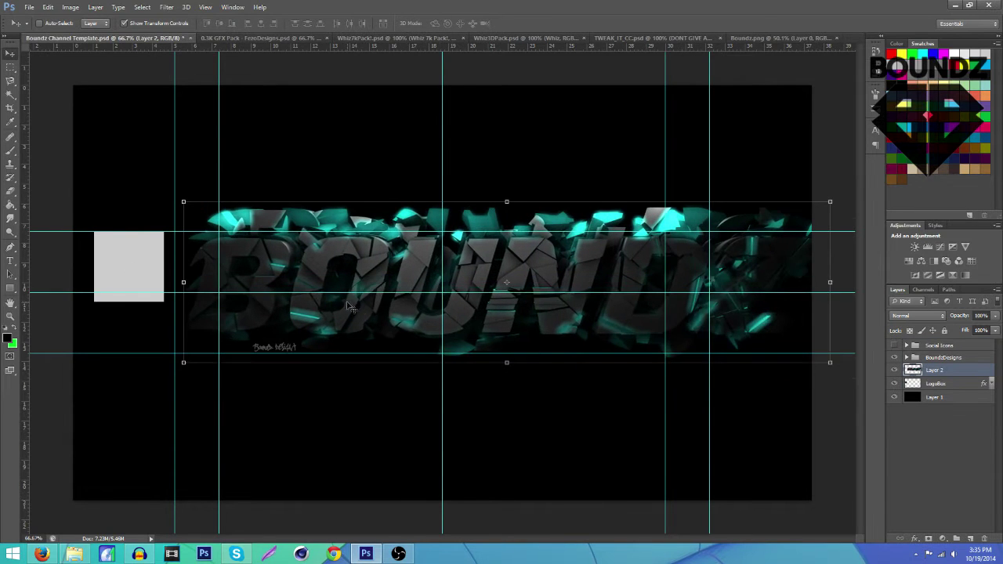
scroll(484, 283, "down", 3)
scroll(495, 271, "up", 2)
left_click_drag(796, 209, 526, 279)
left_click_drag(422, 323, 501, 296)
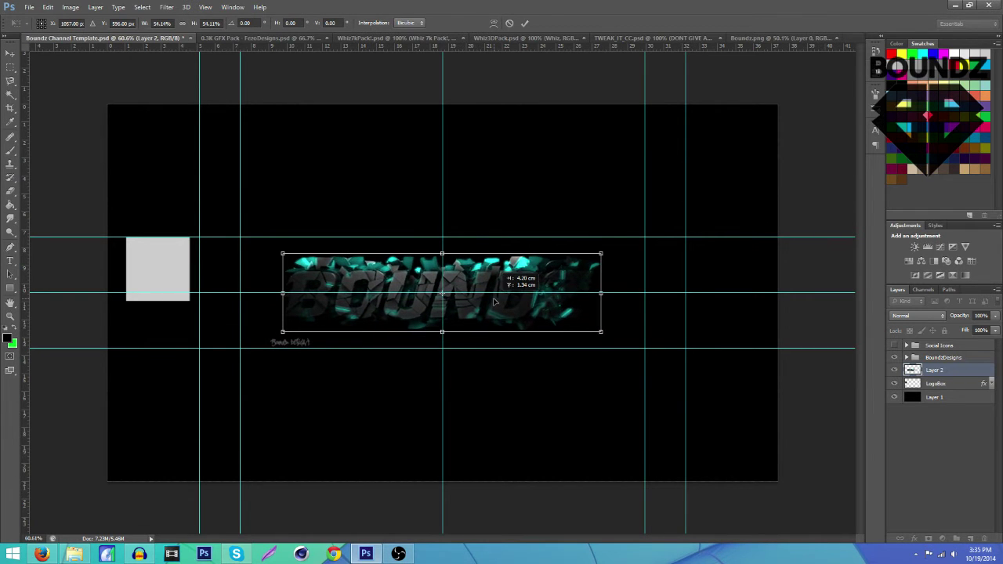
left_click(524, 24)
scroll(475, 279, "up", 2)
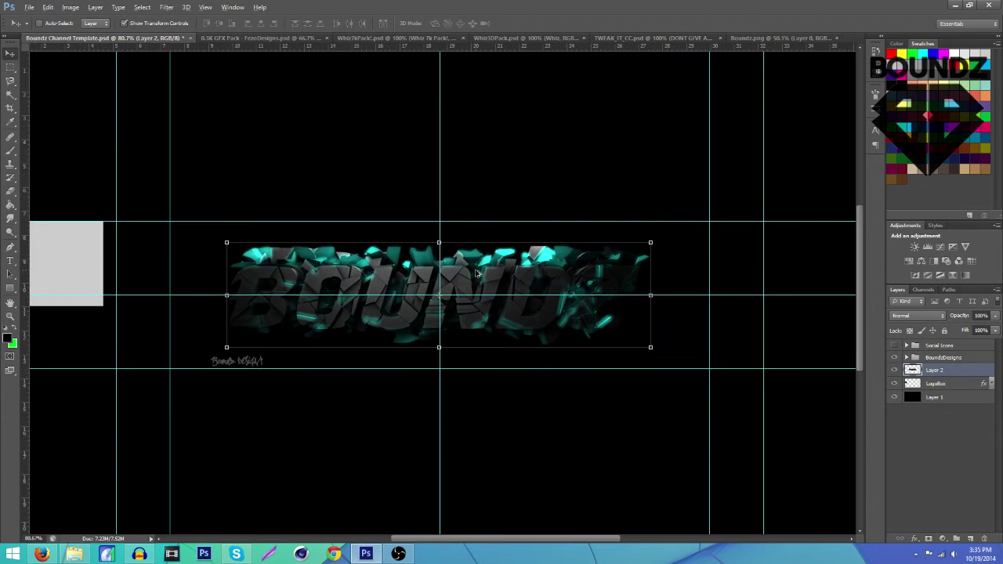
mouse_move(487, 282)
left_mouse_down()
mouse_move(454, 283)
mouse_move(493, 282)
left_mouse_up()
Step: Recolour the BOUNDZ text's shards red with a Hue/Saturation adjustment, setting the hue to +180
key("ctrl+u")
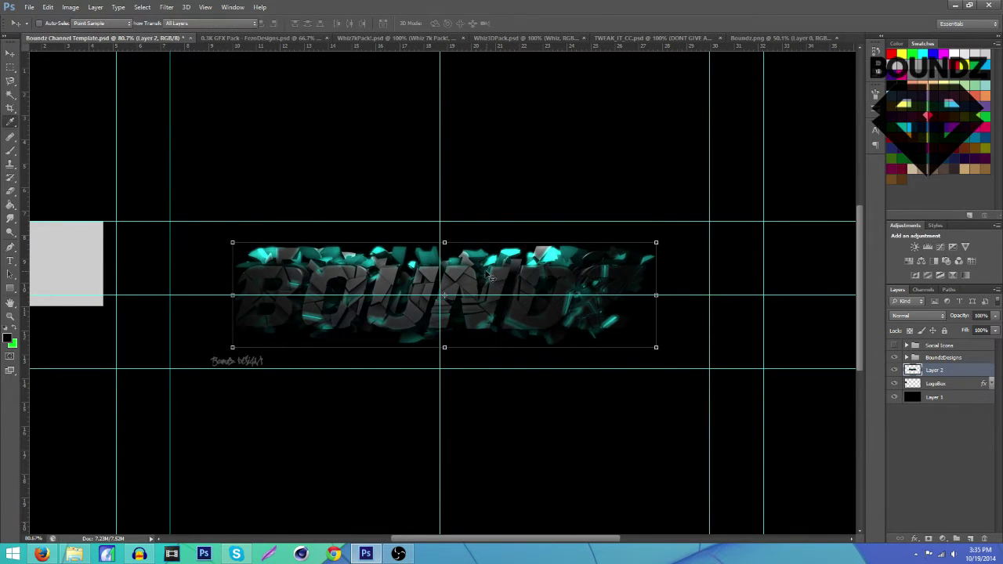
left_click_drag(524, 268, 607, 234)
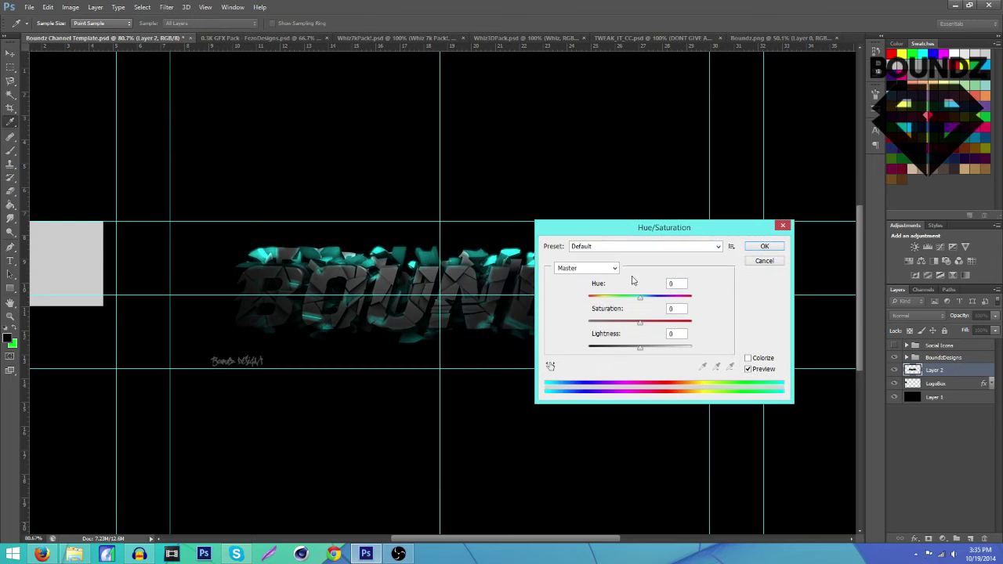
left_click_drag(625, 300, 600, 298)
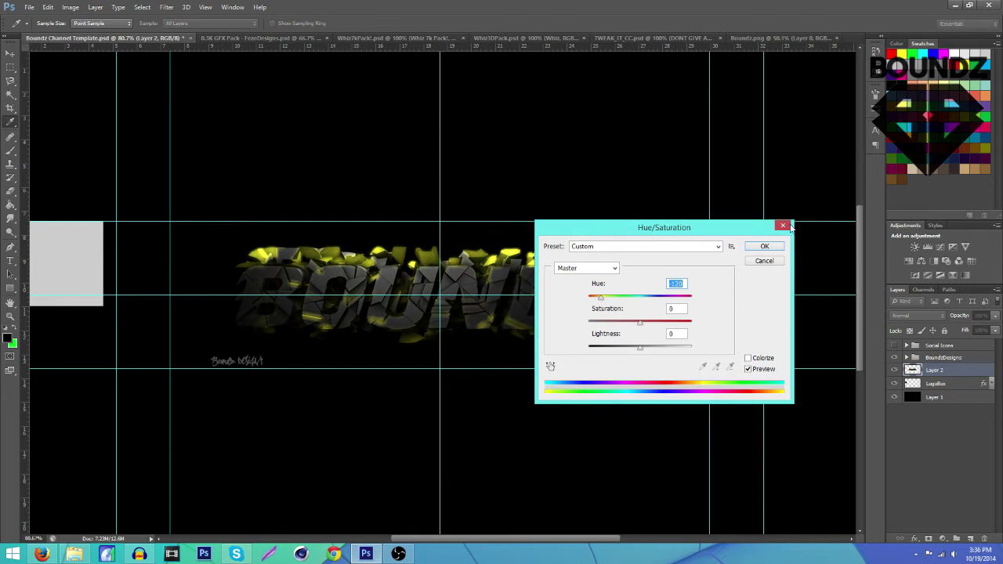
left_click_drag(618, 229, 641, 202)
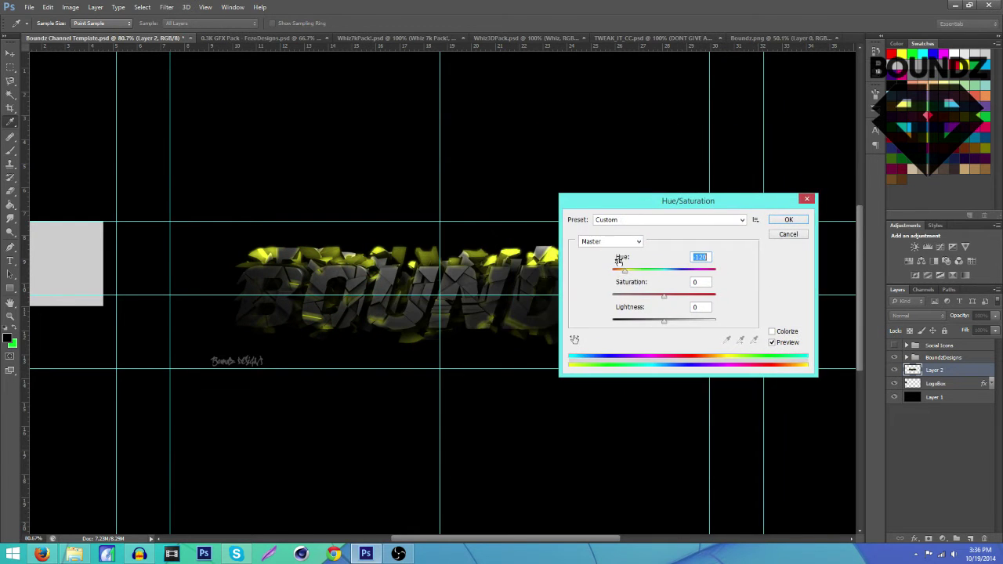
left_click_drag(623, 270, 722, 262)
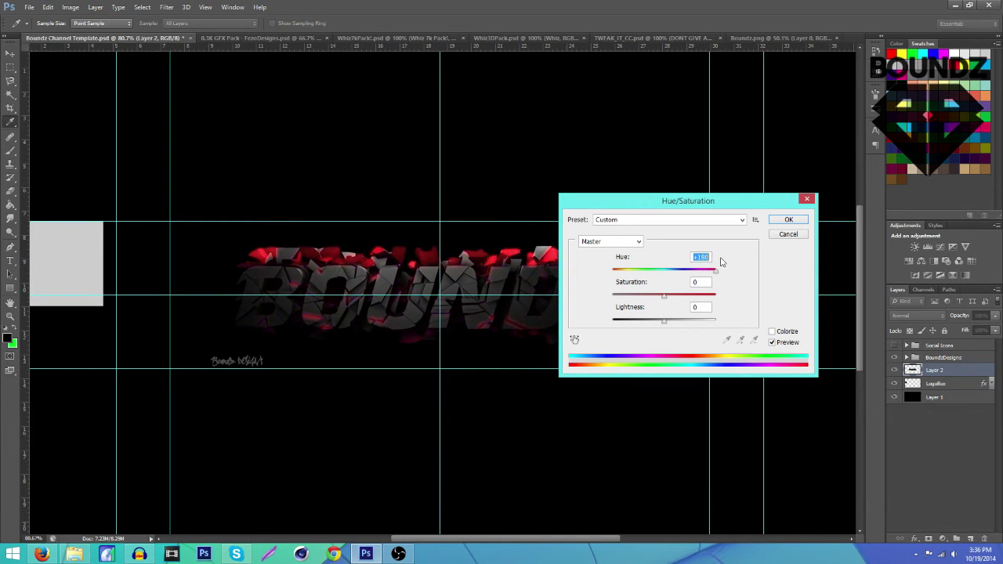
left_click(788, 220)
scroll(566, 202, "down", 3)
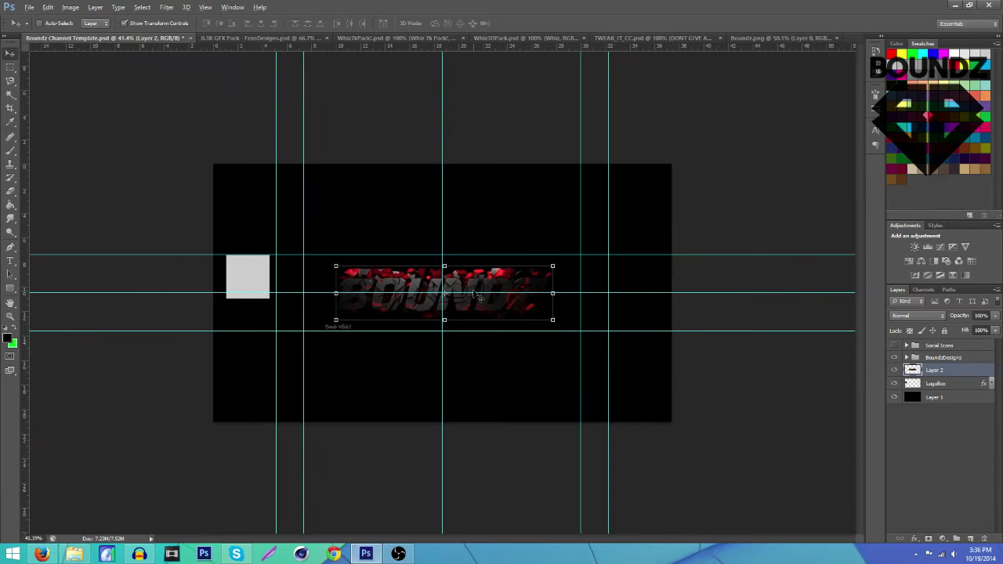
Step: Switch to the browser and jump to 6:56 in the YouTube tutorial to examine the example TRUE banner
left_click(41, 554)
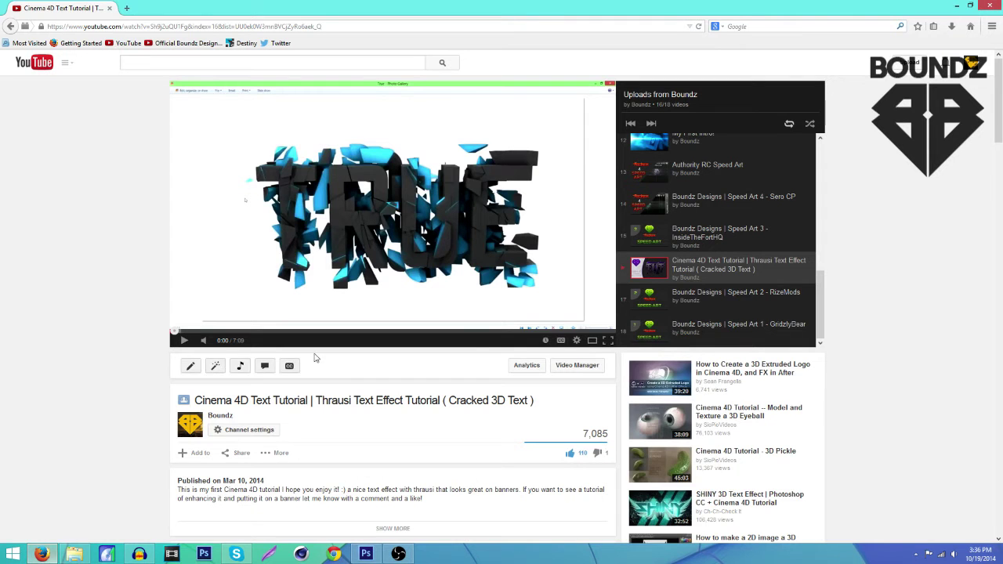
left_click(599, 331)
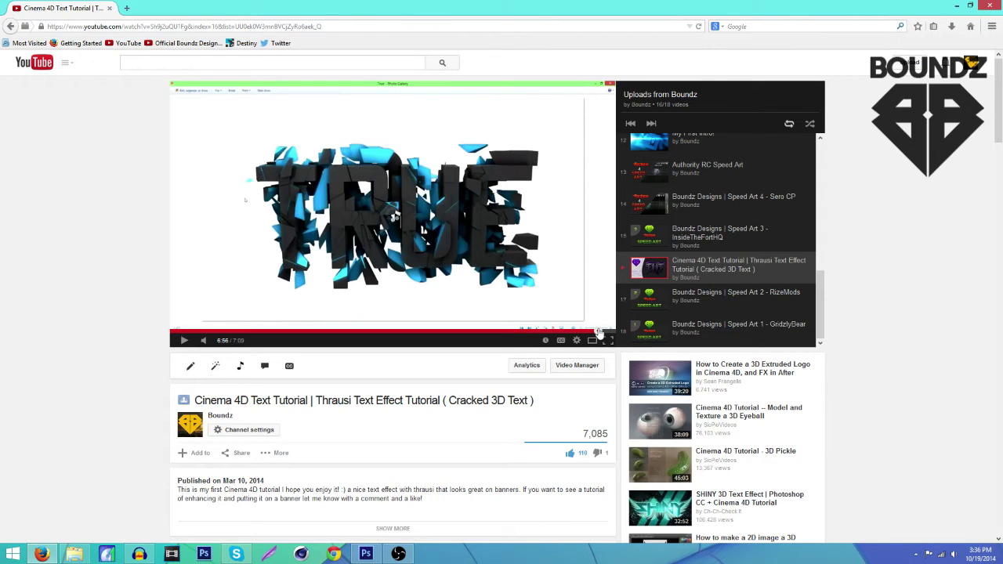
left_click(576, 340)
left_click(564, 316)
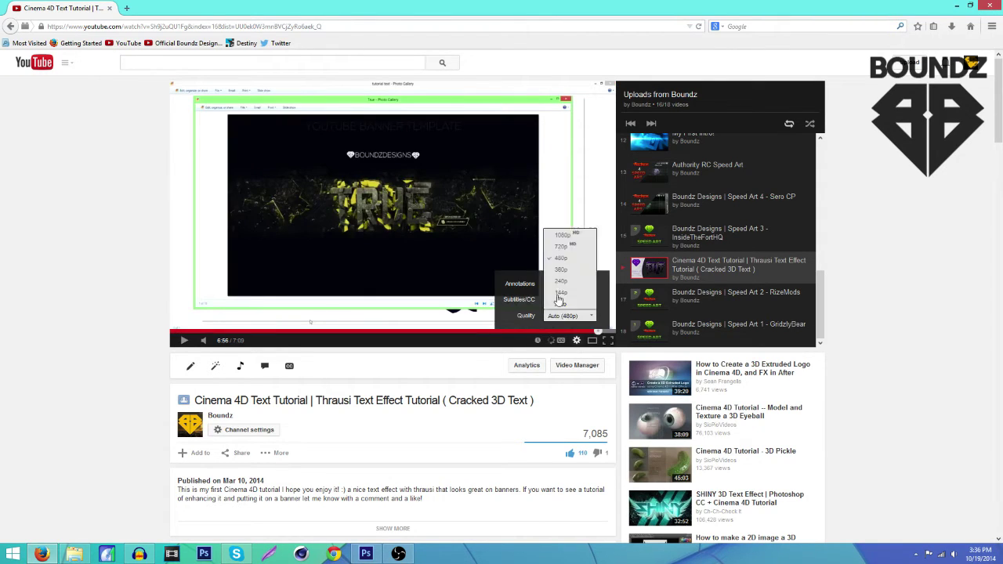
left_click(559, 301)
left_click(565, 316)
left_click(524, 249)
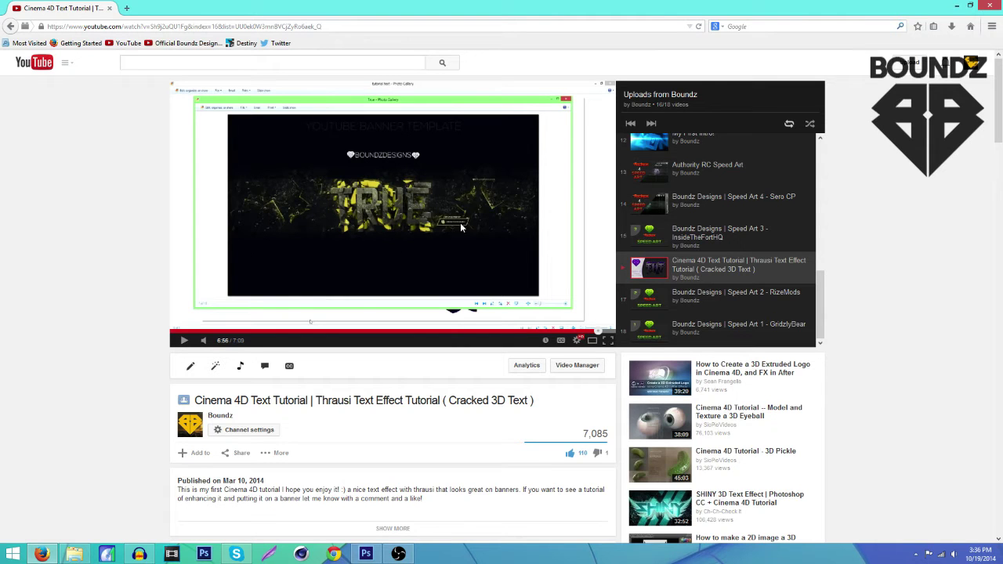
Step: Back in Photoshop, duplicate the BOUNDZ text layer and enlarge the lower copy to nearly fill the height between the outer horizontal guides
left_click(365, 554)
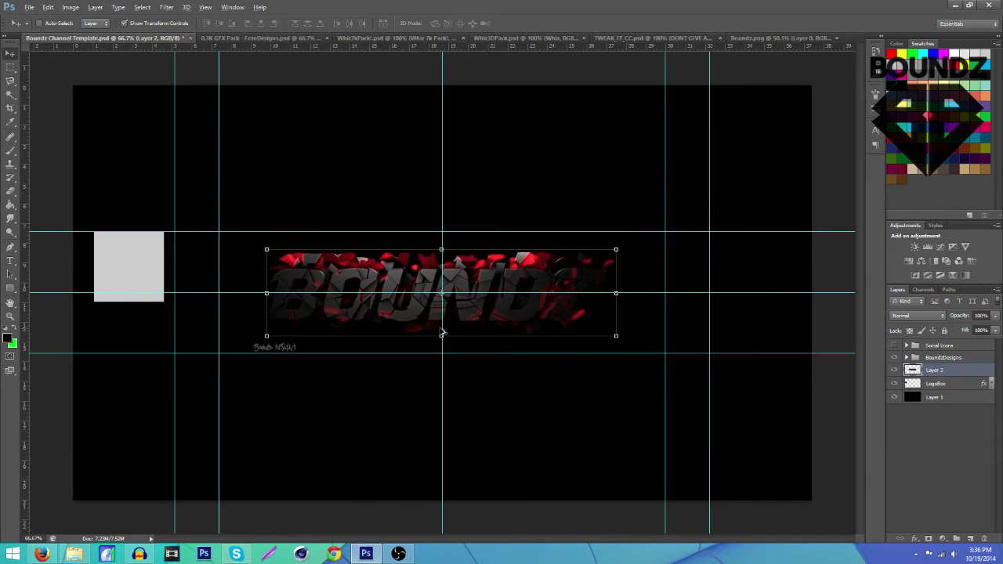
scroll(442, 331, "up", 2)
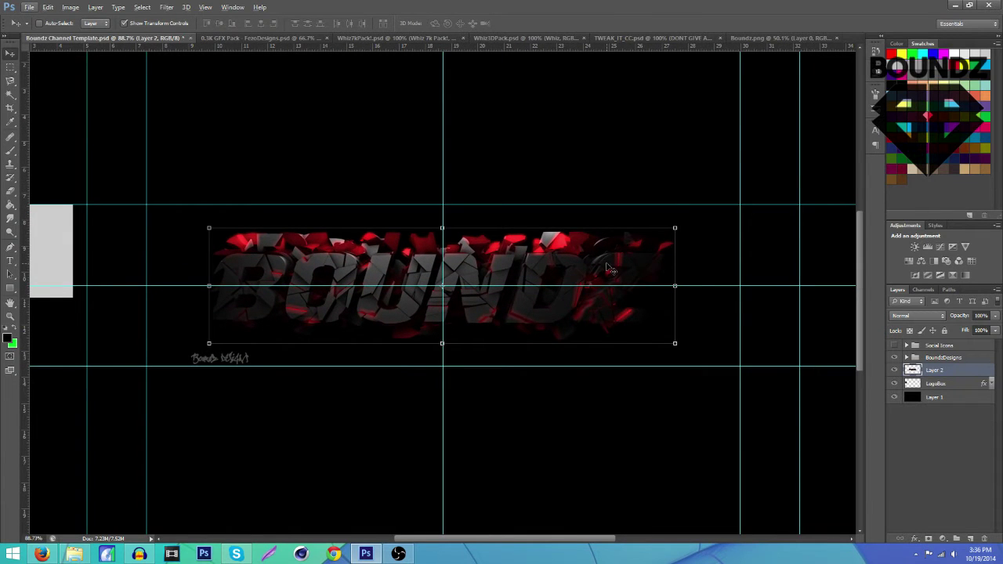
key("ctrl+j")
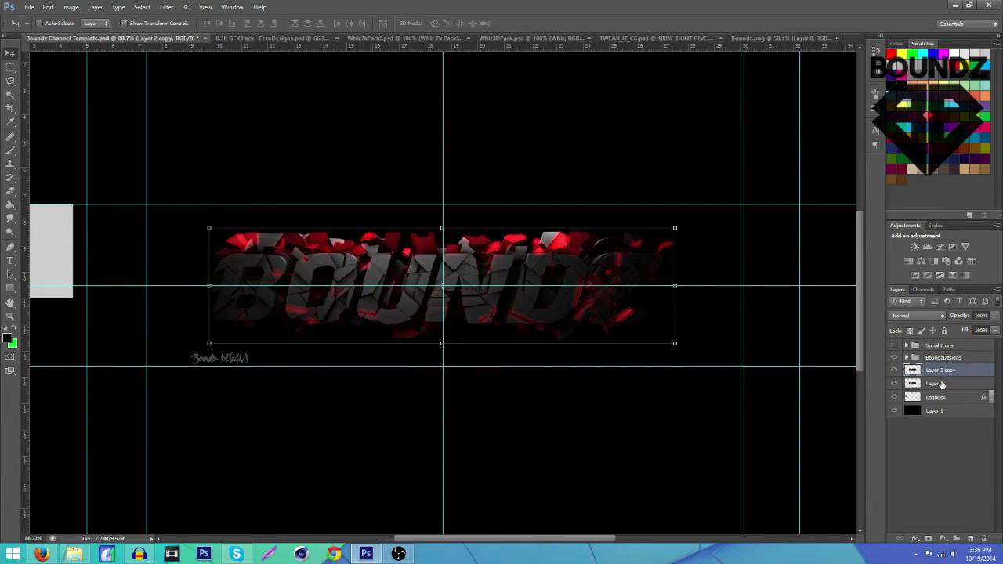
left_click(943, 385)
left_click_drag(674, 228, 725, 215)
left_click_drag(209, 342, 149, 358)
left_click_drag(728, 211, 753, 208)
left_click(524, 22)
Step: Lower the opacity of the enlarged text layer behind the main text to 14%
left_click(993, 318)
left_click_drag(960, 330, 951, 330)
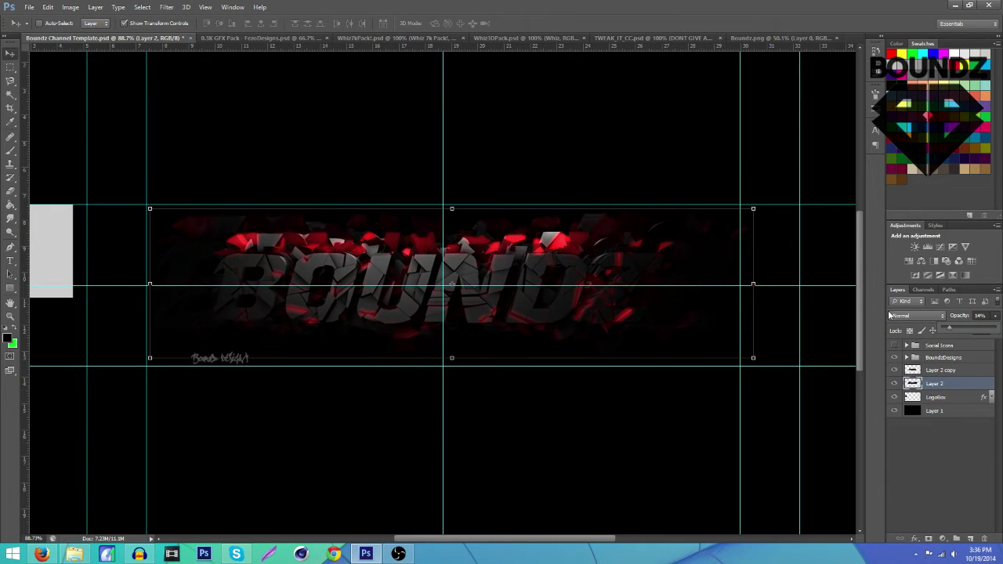
left_click(10, 68)
scroll(291, 128, "down", 5)
scroll(350, 165, "up", 1)
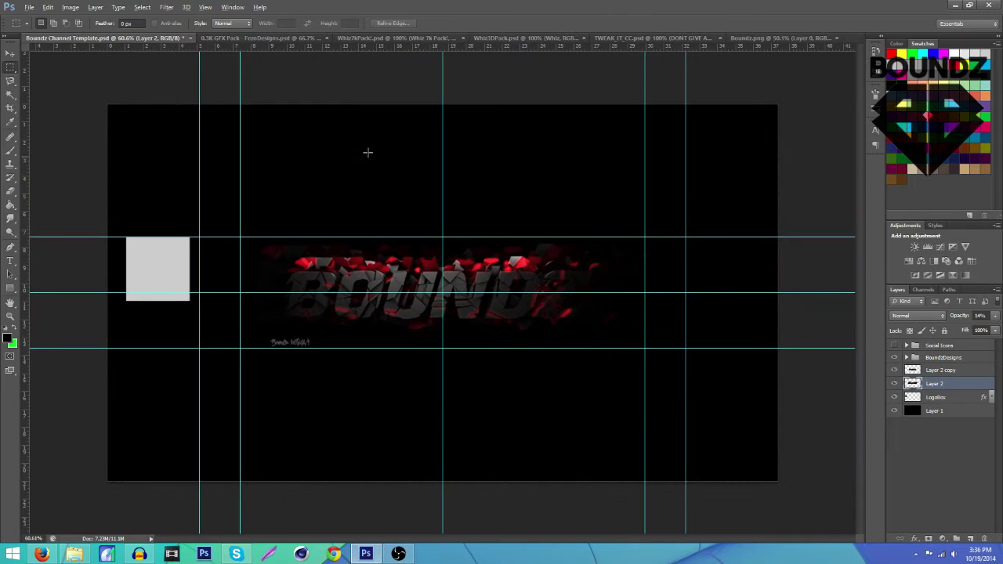
left_click(10, 52)
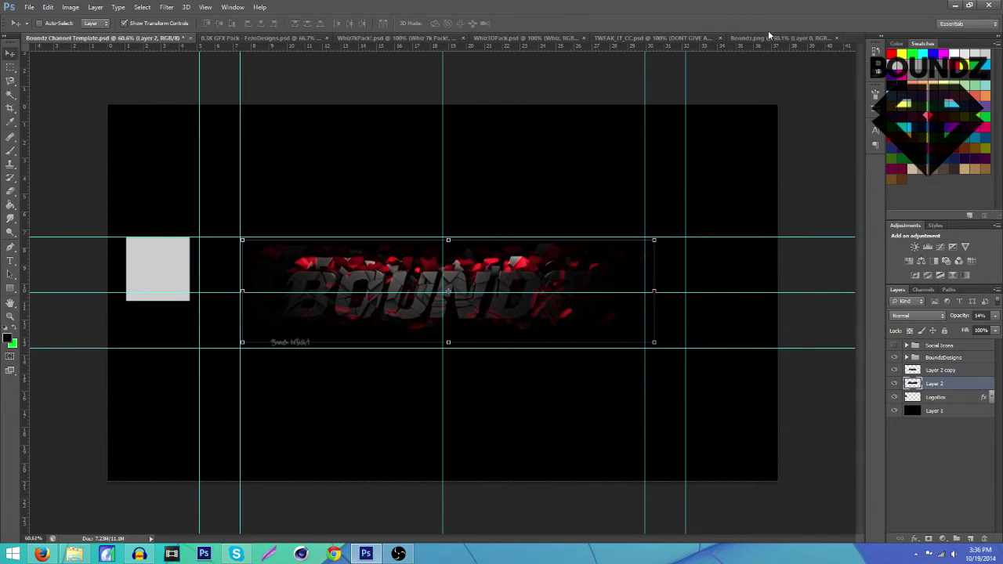
Step: Review the open resource documents: the FezoDesigns 0.3K GFX Pack, Whiz7kPack, Whiz3DPack and TWEAK_IT_CC color correction
left_click(289, 38)
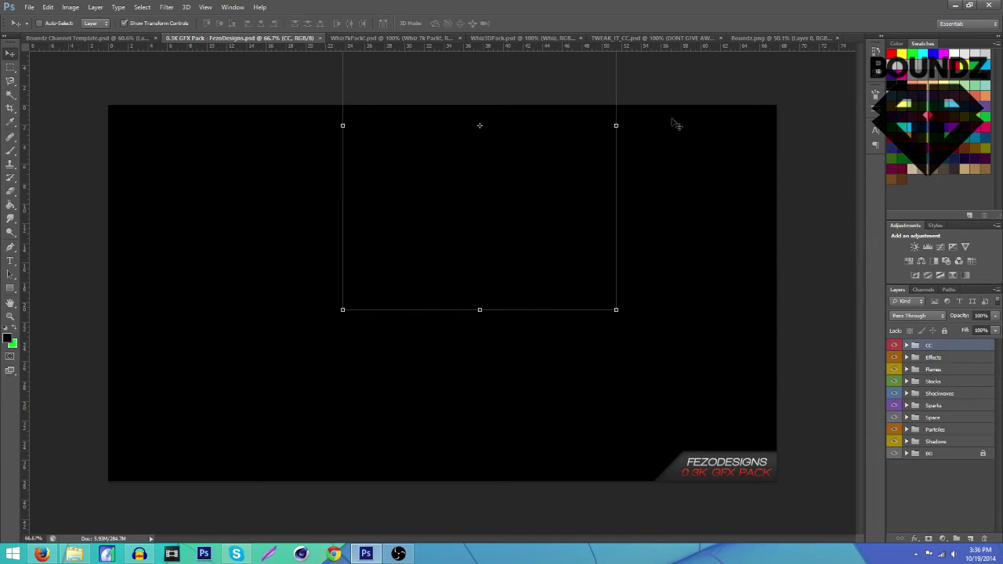
left_click(361, 37)
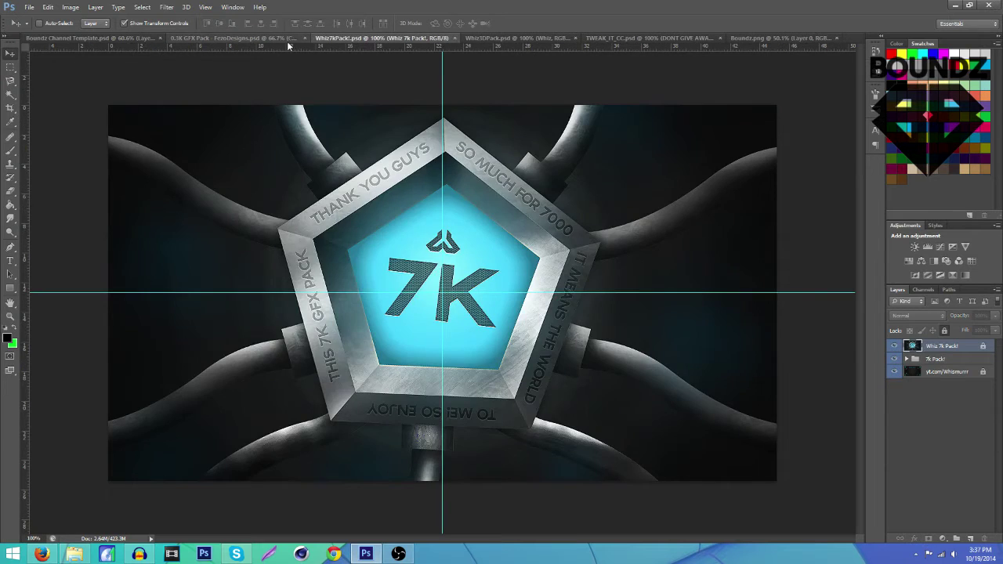
left_click(287, 39)
left_click(519, 38)
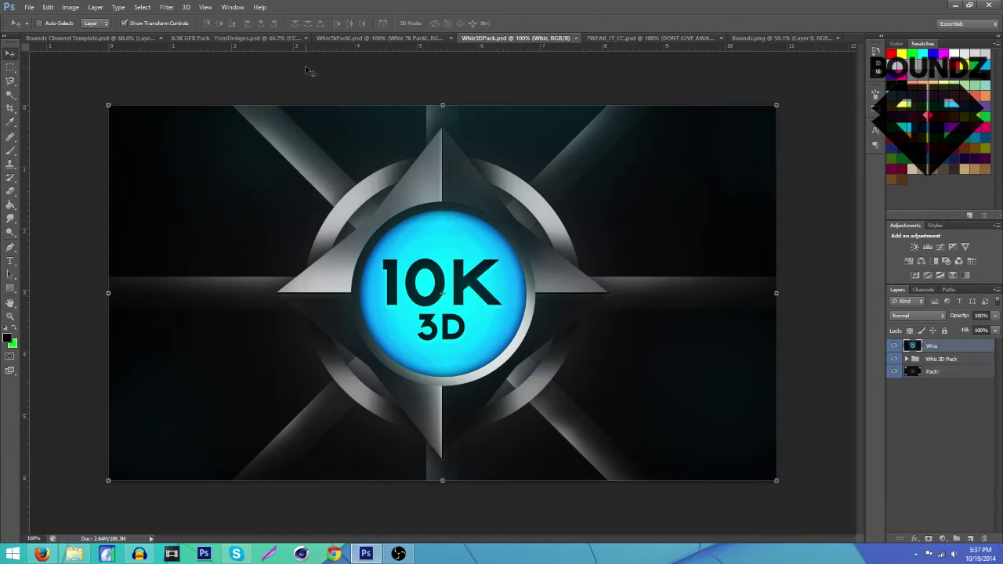
left_click(264, 36)
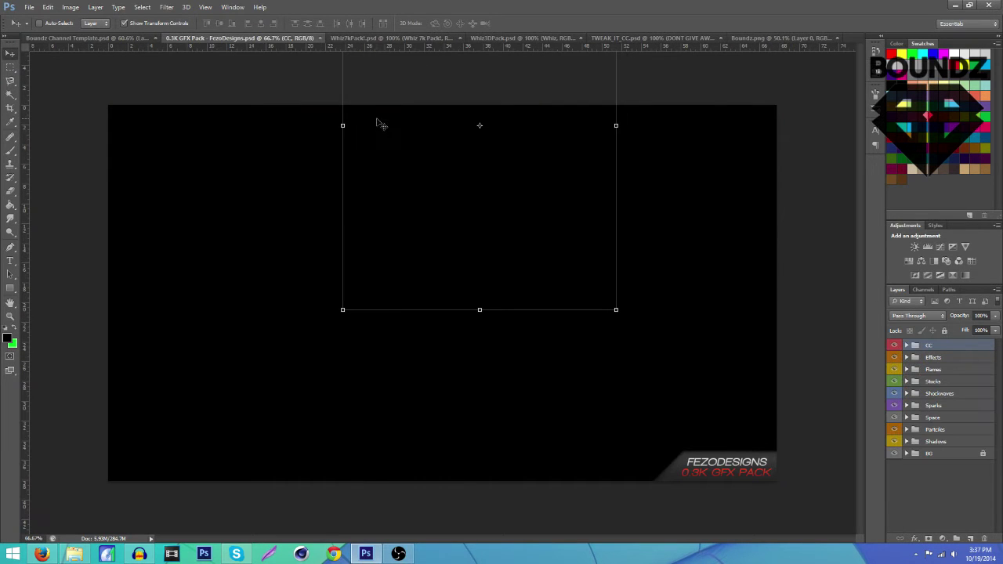
left_click(379, 37)
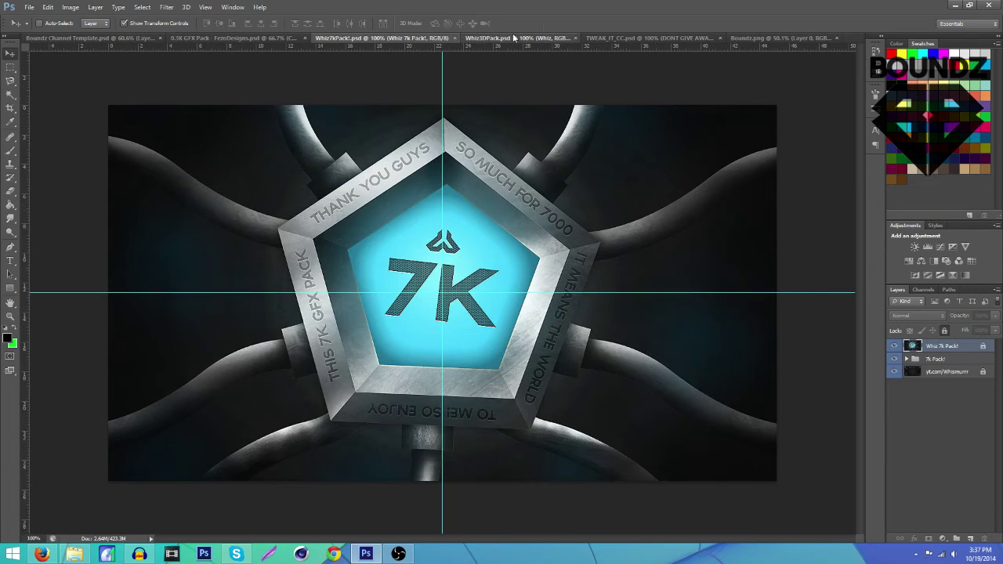
left_click(517, 38)
left_click(666, 38)
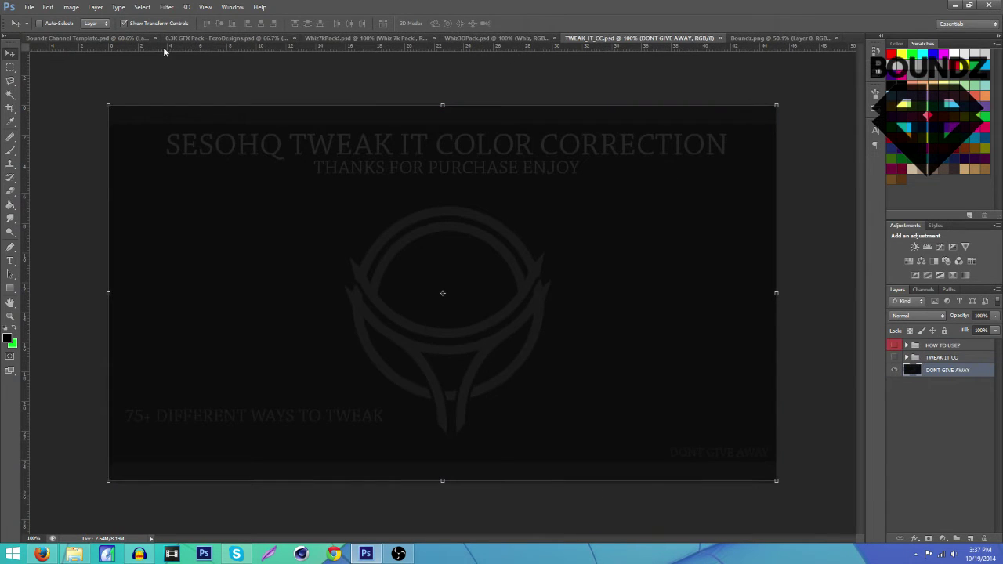
left_click(187, 39)
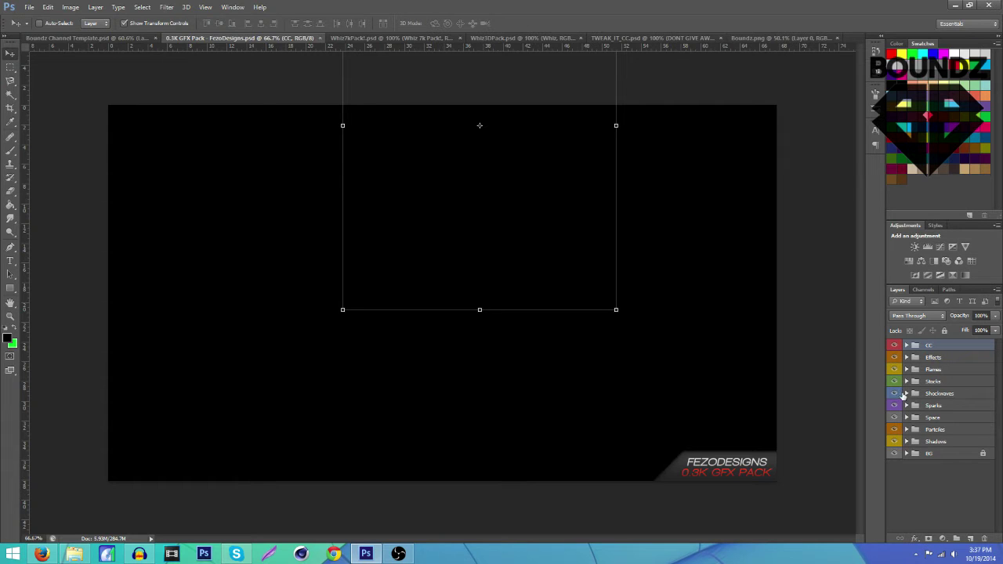
Step: Preview individual layers of the Effects group in the FezoDesigns GFX pack, toggling each one's visibility, and collapse the group
left_click(905, 357)
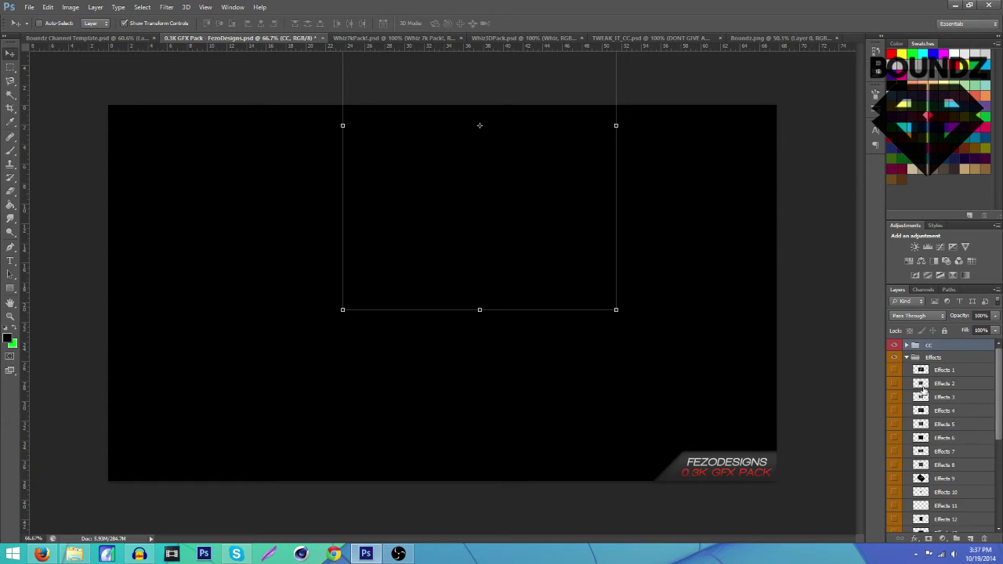
scroll(912, 438, "down", 3)
left_click(894, 504)
left_click(894, 504)
left_click(894, 491)
left_click(894, 491)
left_click(890, 472)
left_click(895, 464)
left_click(895, 464)
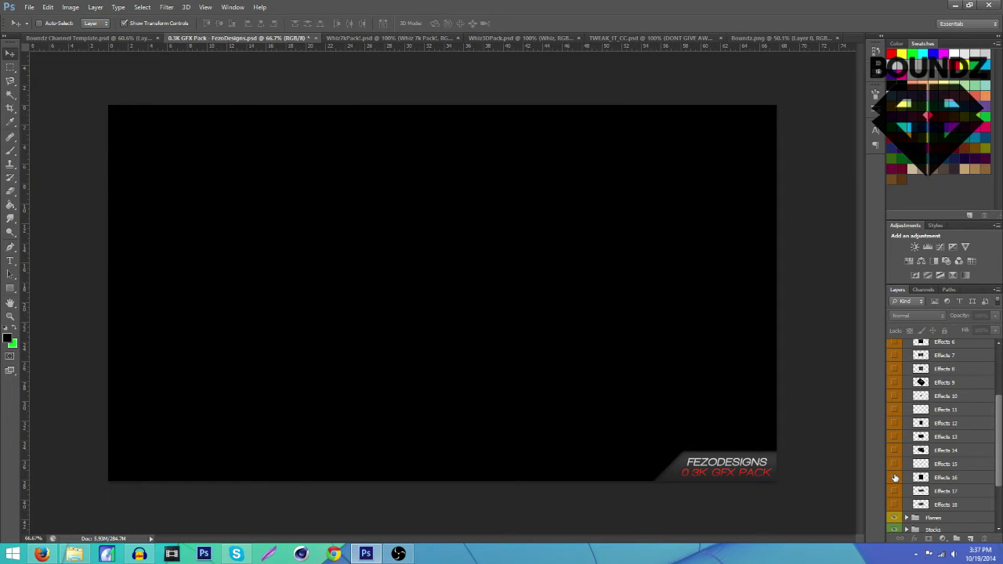
scroll(895, 440, "up", 1)
left_click(895, 434)
left_click(895, 433)
left_click(894, 419)
left_click(894, 418)
left_click(893, 405)
left_click(893, 405)
scroll(893, 405, "up", 1)
scroll(893, 407, "up", 1)
left_click(893, 398)
left_click(894, 398)
left_click(894, 385)
left_click(893, 384)
left_click(892, 371)
left_click(893, 373)
scroll(901, 377, "up", 1)
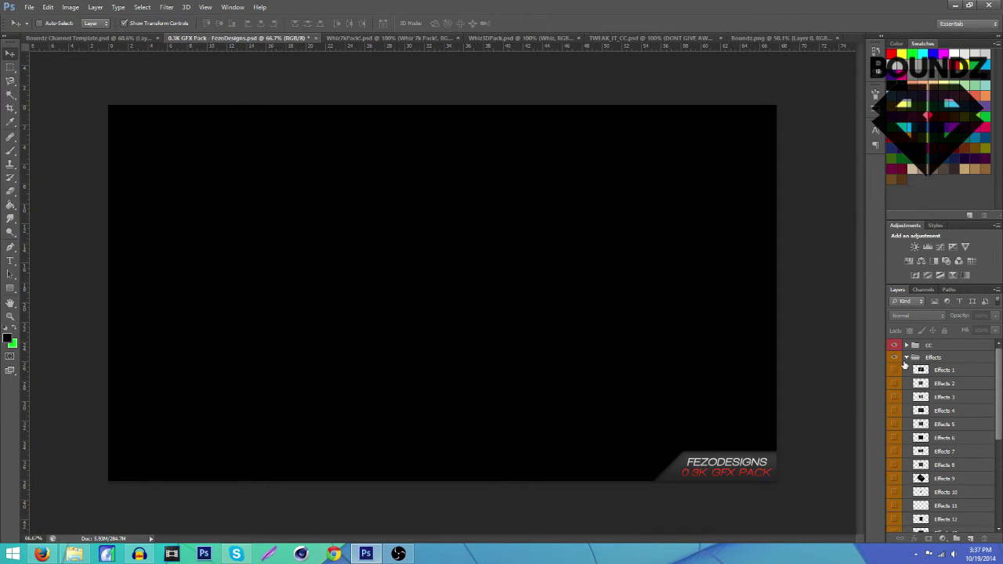
left_click(905, 358)
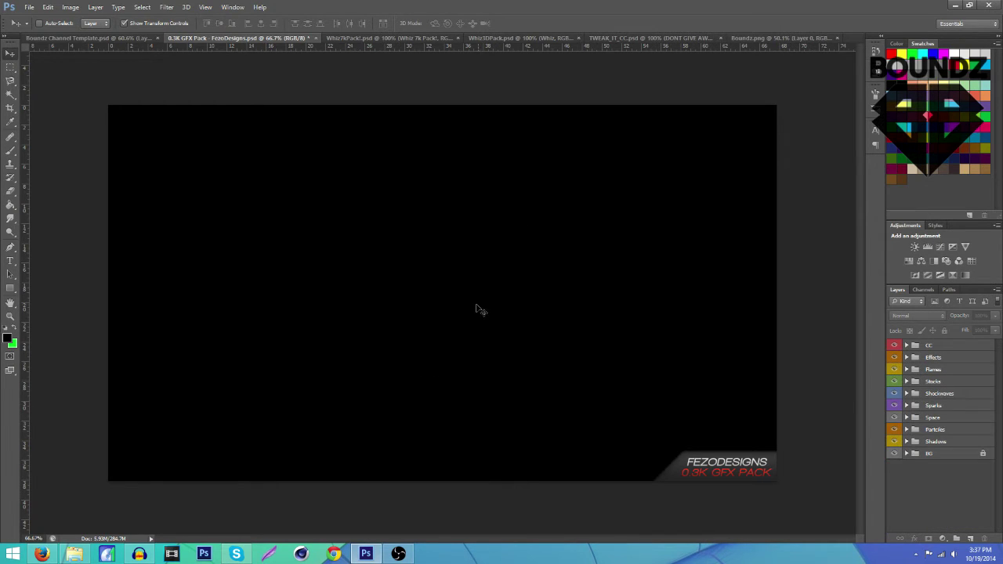
Step: In Whiz7kPack, hide the cover layer, open the 7k Pack and Grunge groups, compare the grunge textures and leave only Grunge 5 shown
left_click(387, 37)
left_click(895, 348)
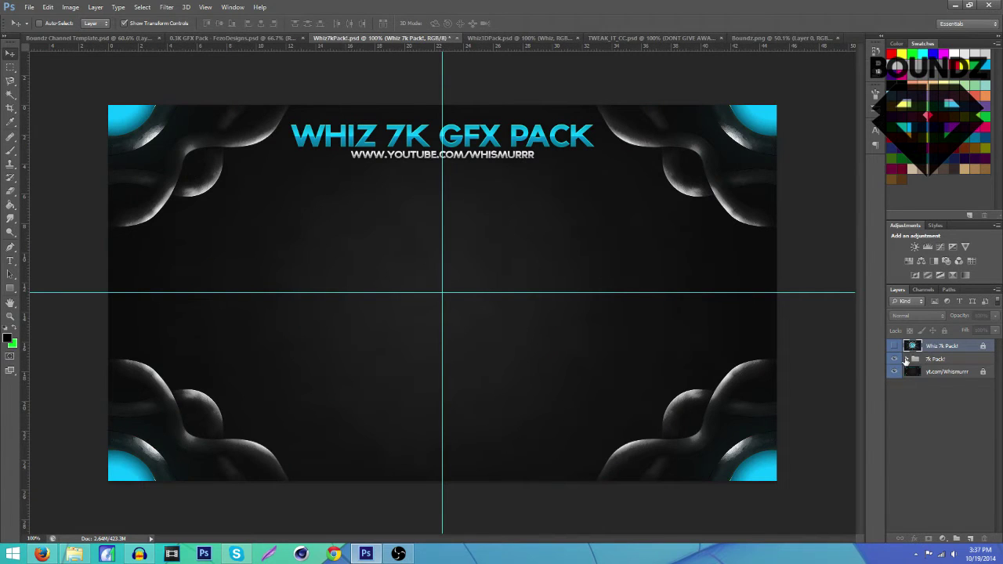
left_click(906, 359)
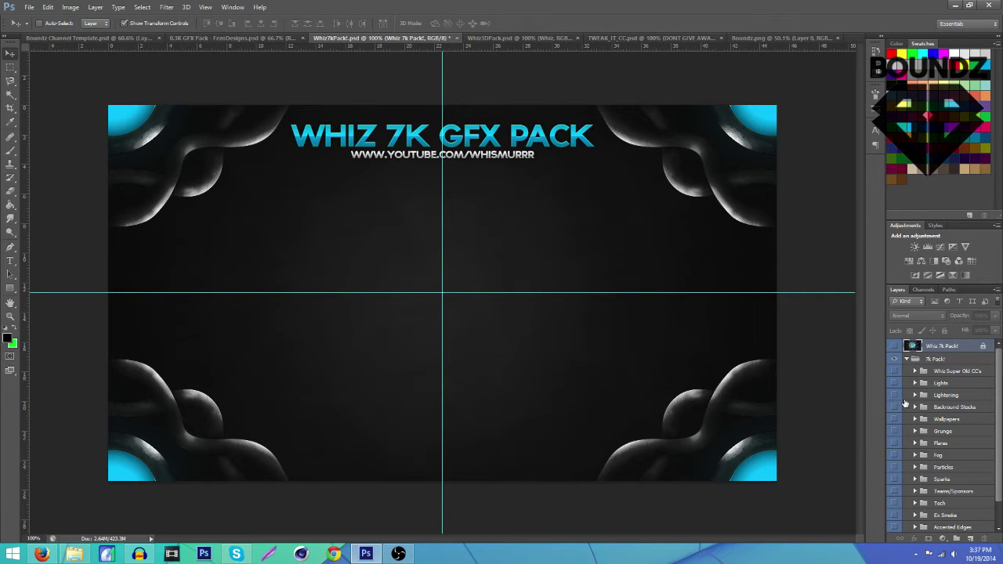
scroll(909, 401, "down", 1)
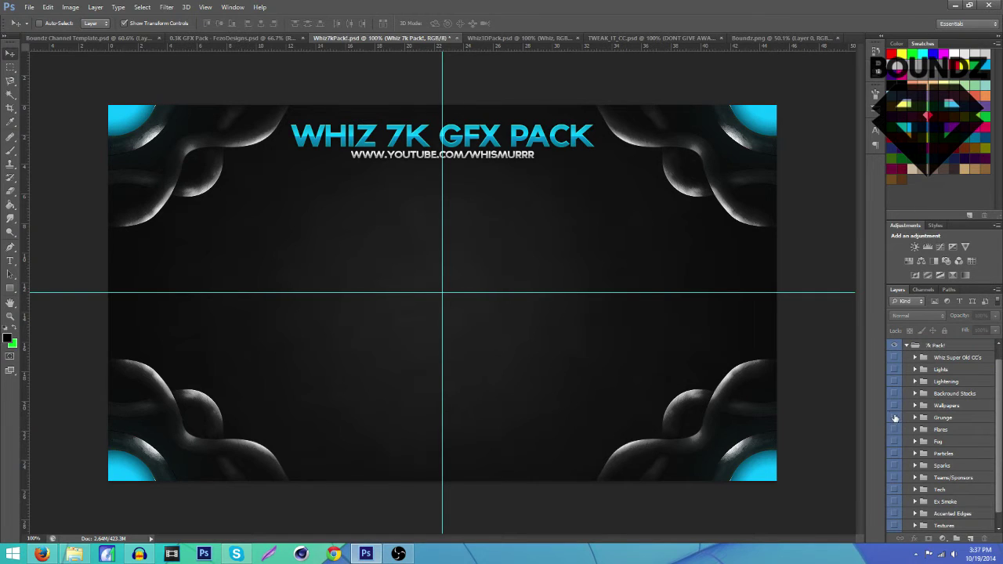
left_click(895, 417)
left_click(914, 418)
left_click(950, 431)
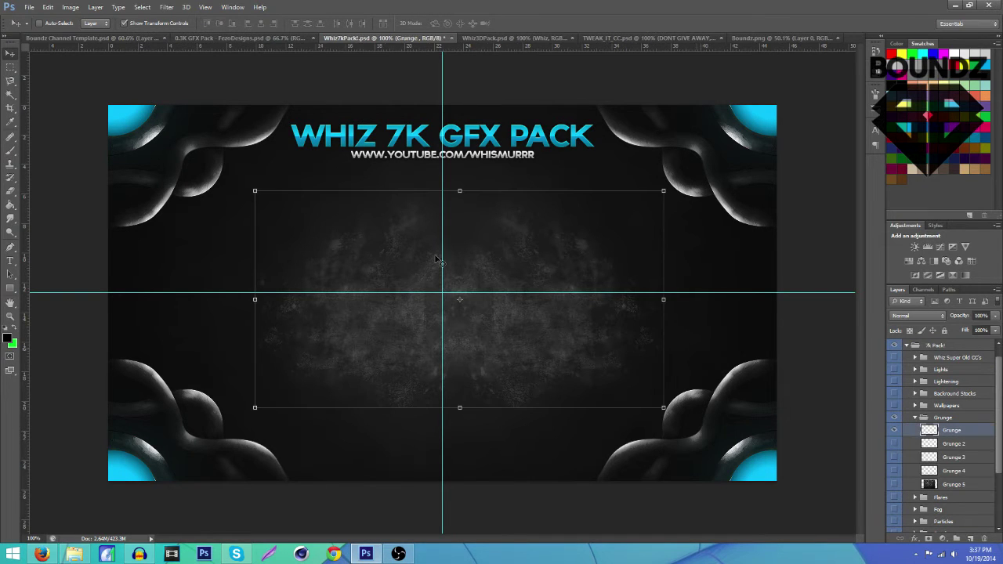
left_click(898, 437)
left_click(894, 459)
left_click(894, 459)
left_click(895, 485)
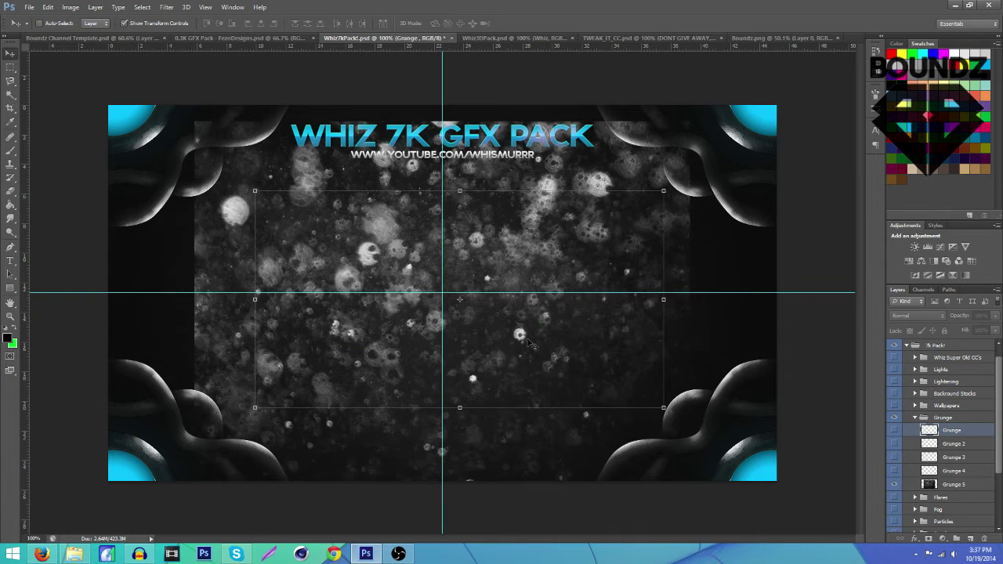
Step: Bring the Grunge 5 texture into the Boundz Channel Template, tile copies across the banner's full width and merge them
left_click_drag(516, 321, 479, 327)
left_click(955, 489)
left_click_drag(541, 313, 717, 319)
key("ctrl+e")
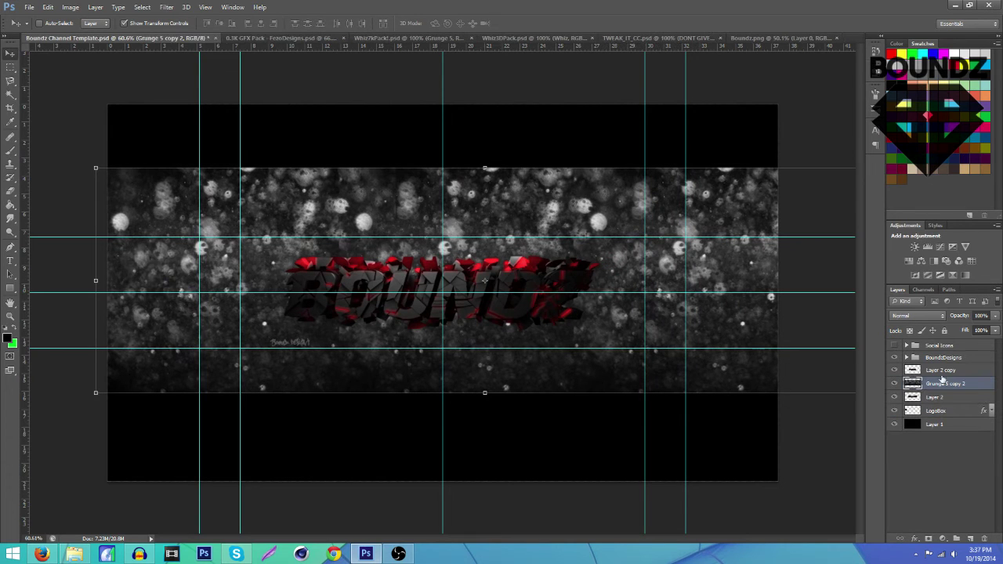
Step: Move the merged grunge layer above the BOUNDZ text layers and set its blend mode to Lighter Color
left_click_drag(954, 386, 945, 367)
left_click(929, 315)
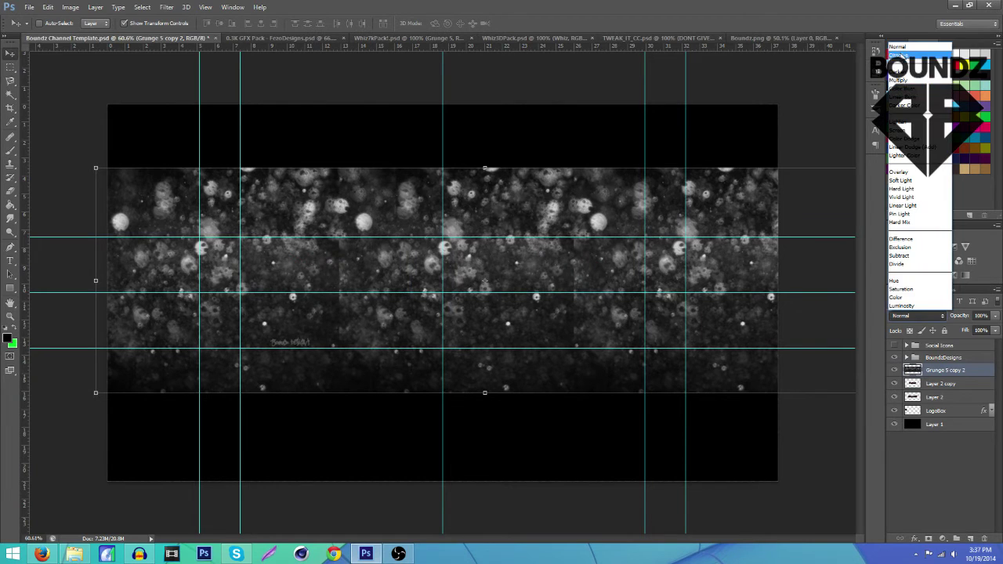
left_click(901, 56)
scroll(894, 312, "down", 7)
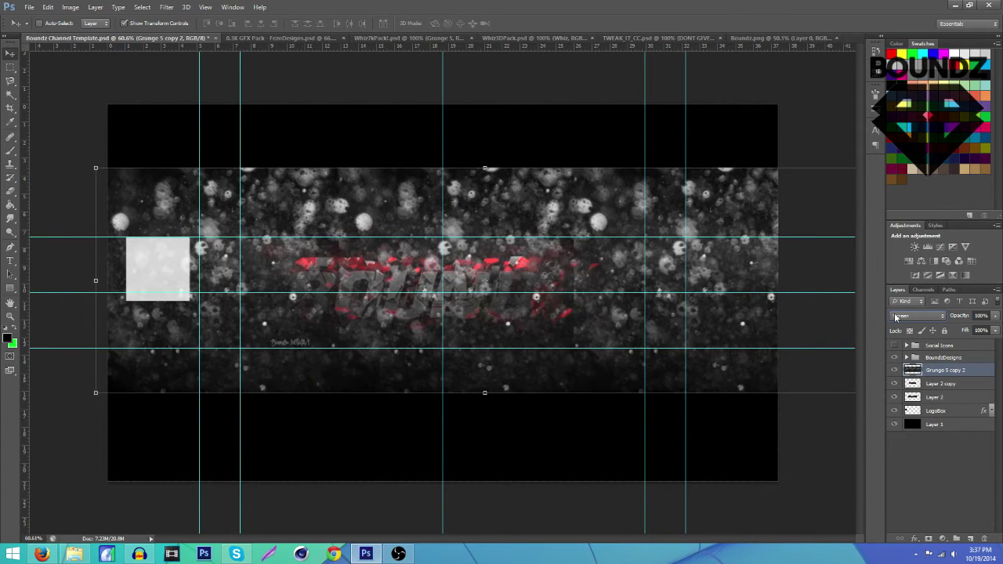
scroll(894, 313, "down", 2)
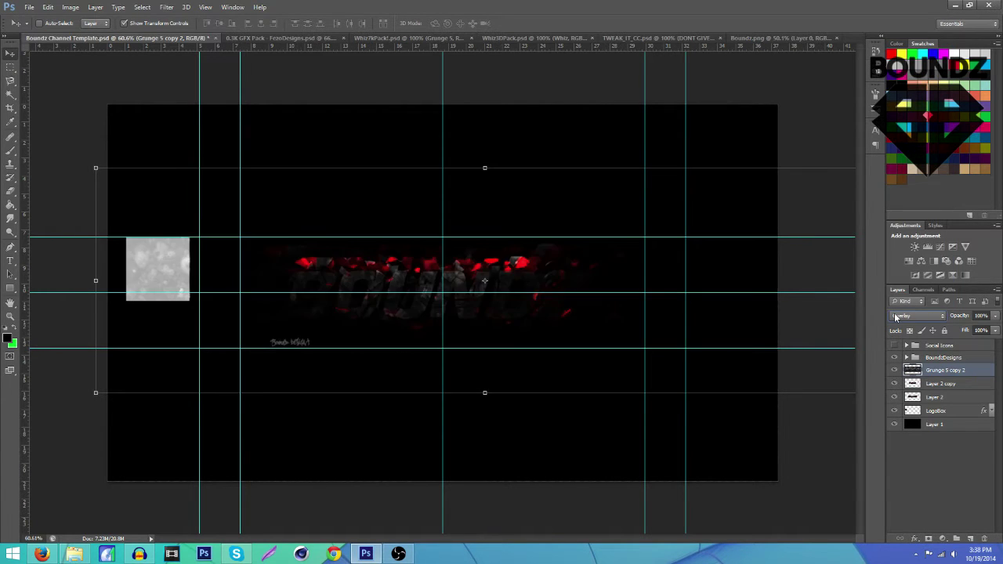
scroll(894, 313, "down", 1)
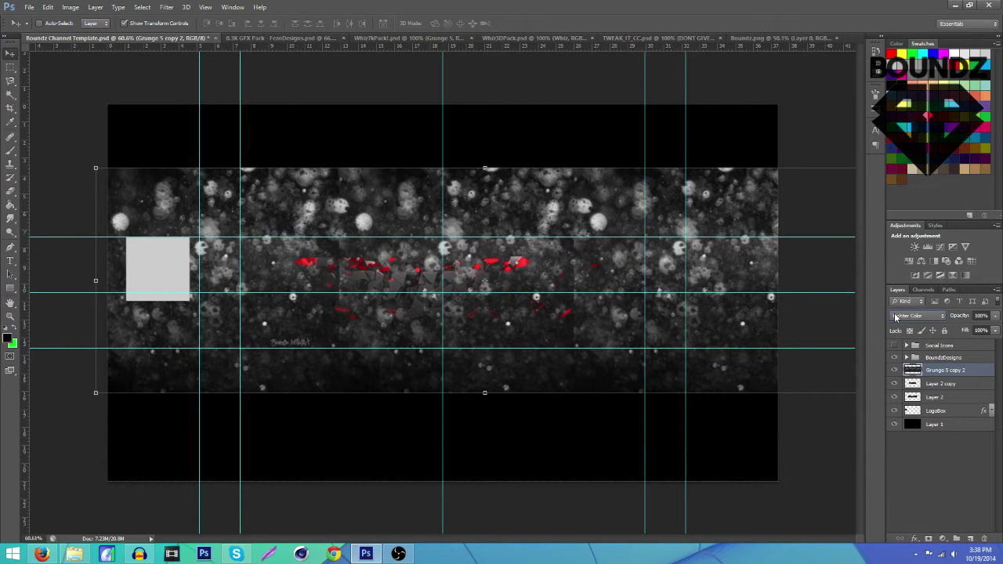
Step: Try erasing the grunge texture over the BOUNDZ text with a 210 px eraser, and undo the stroke
left_click(11, 191)
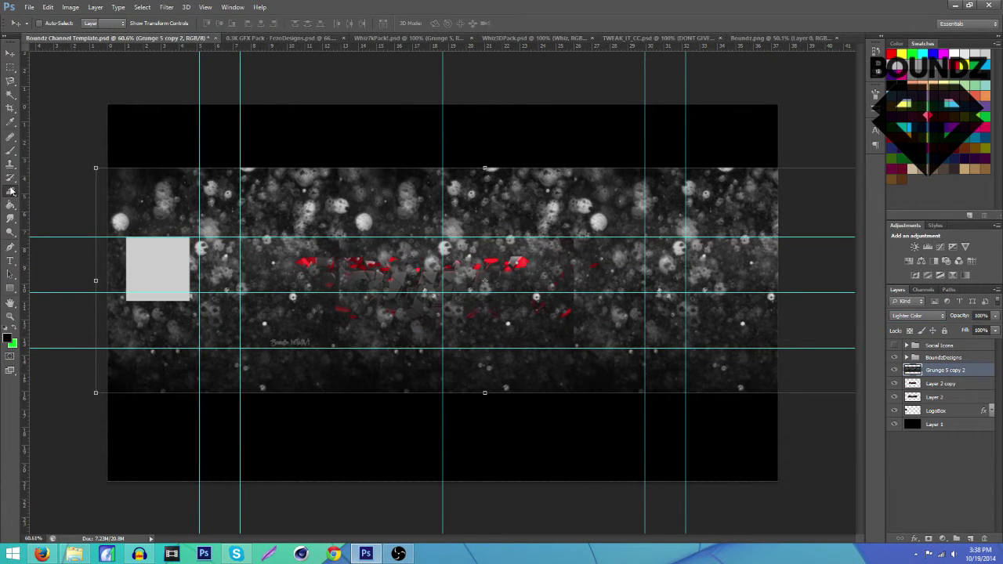
right_click(456, 301)
left_click_drag(469, 290, 443, 290)
mouse_move(349, 284)
left_mouse_down()
mouse_move(316, 276)
mouse_move(318, 303)
mouse_move(393, 295)
mouse_move(349, 278)
mouse_move(475, 291)
mouse_move(352, 298)
mouse_move(529, 283)
left_mouse_up()
key("ctrl+z")
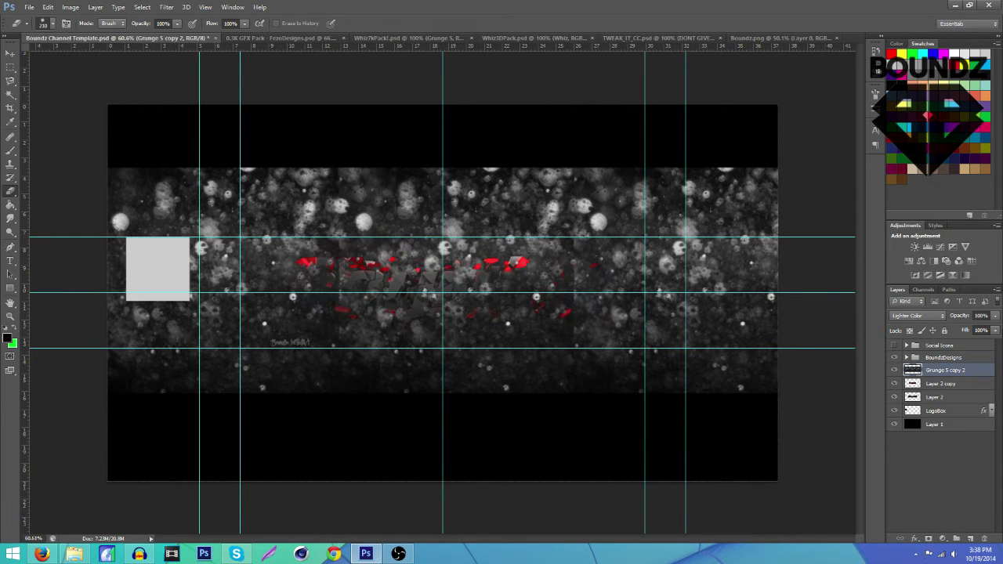
Step: Move the merged grunge layer below both BOUNDZ text layers and lower its opacity to 32%
left_click_drag(954, 376, 953, 404)
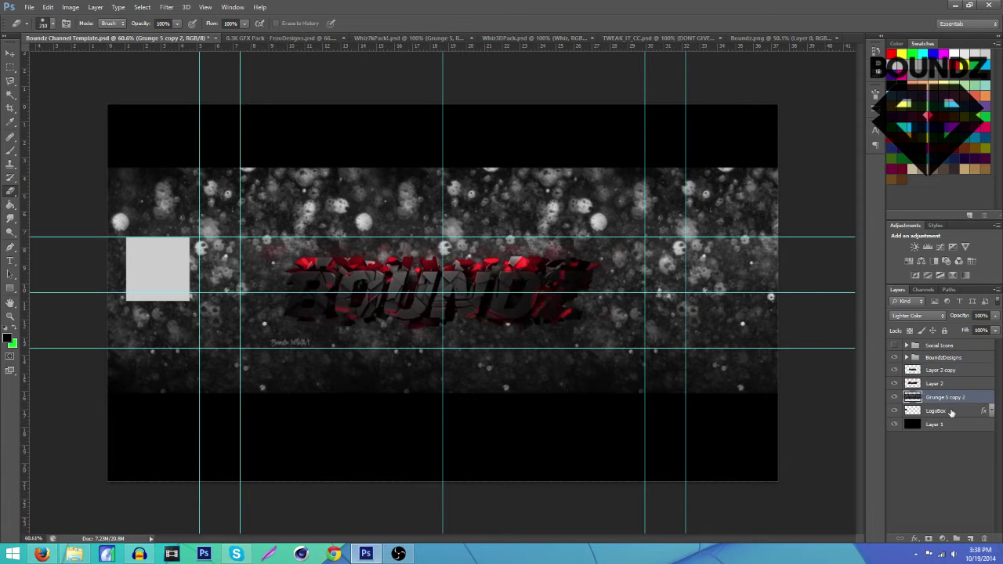
left_click(996, 317)
left_click_drag(951, 325, 959, 323)
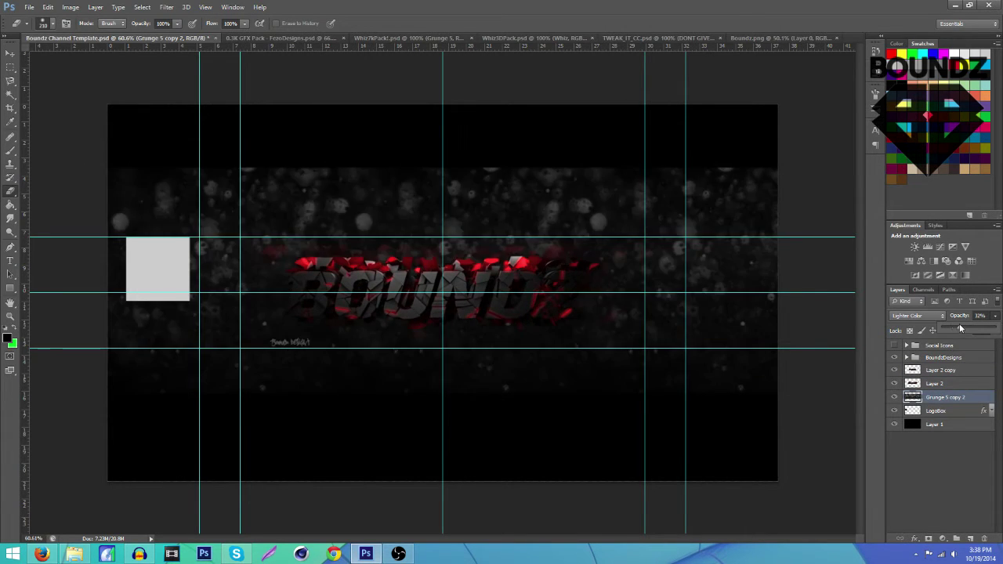
Step: Delete the parts of the grunge layer above and below the outer horizontal guides using rectangular selections
key("m")
left_click_drag(108, 104, 790, 238)
key("Delete")
left_click_drag(795, 495, 27, 350)
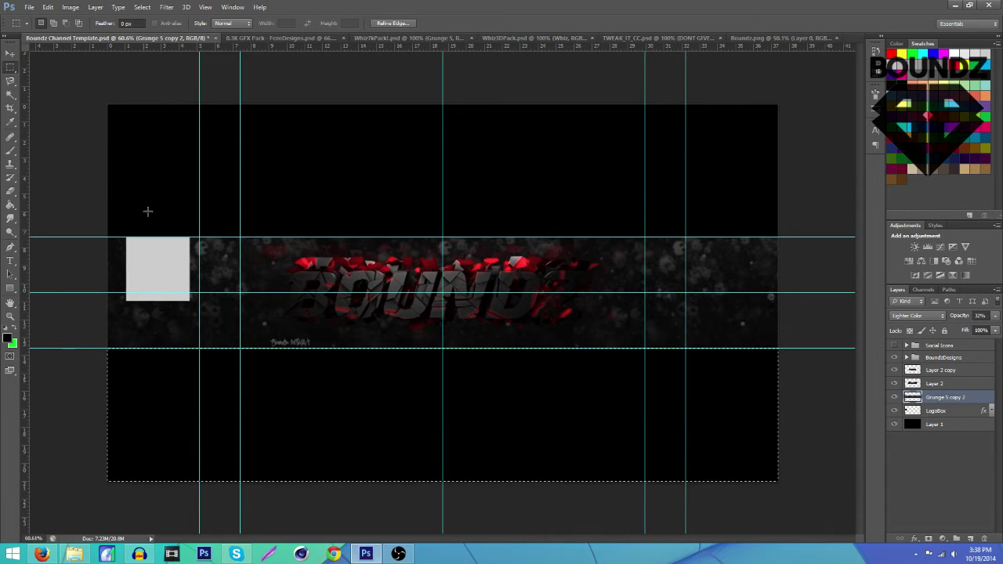
Step: Bring the Grunge 3 texture from Whiz7kPack into the channel template and place it above the BOUNDZ text layers
left_click(318, 39)
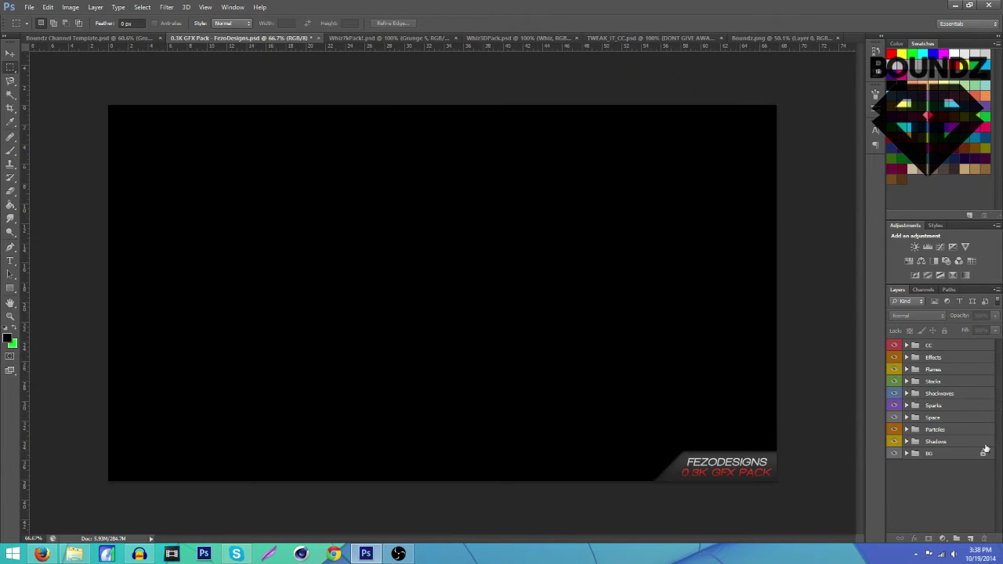
left_click(408, 38)
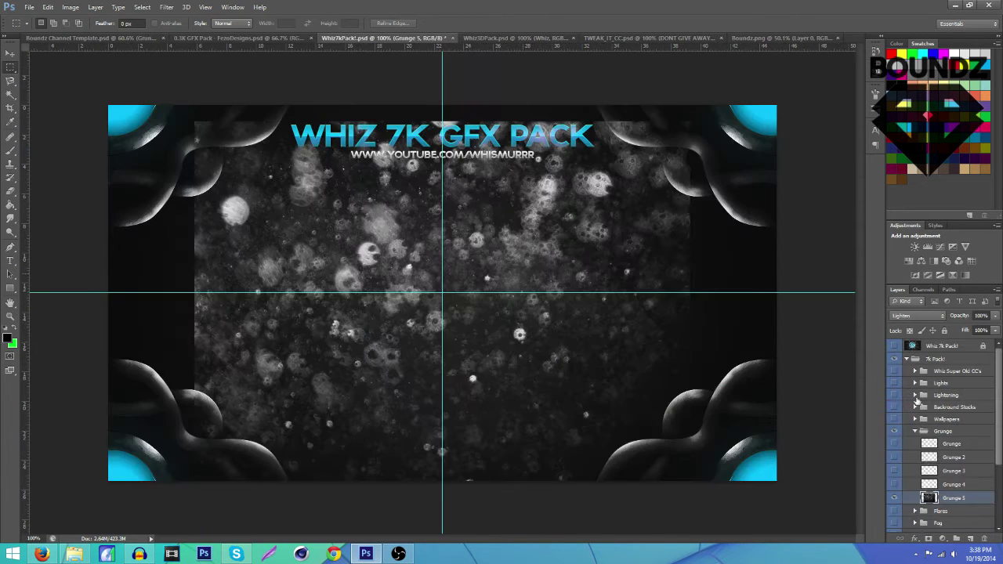
left_click(895, 498)
left_click(894, 470)
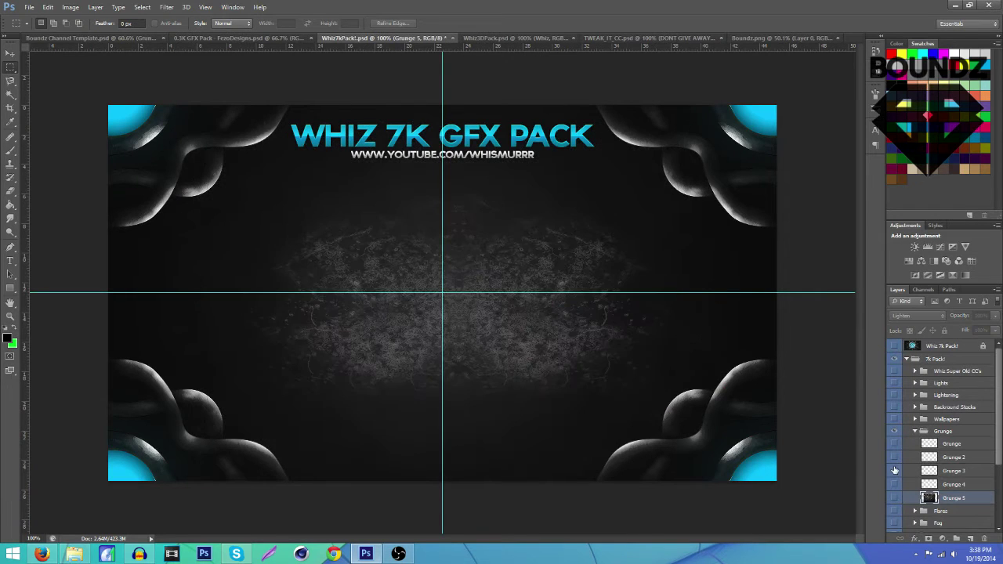
left_click(950, 473)
left_click(10, 55)
left_click_drag(393, 328, 479, 264)
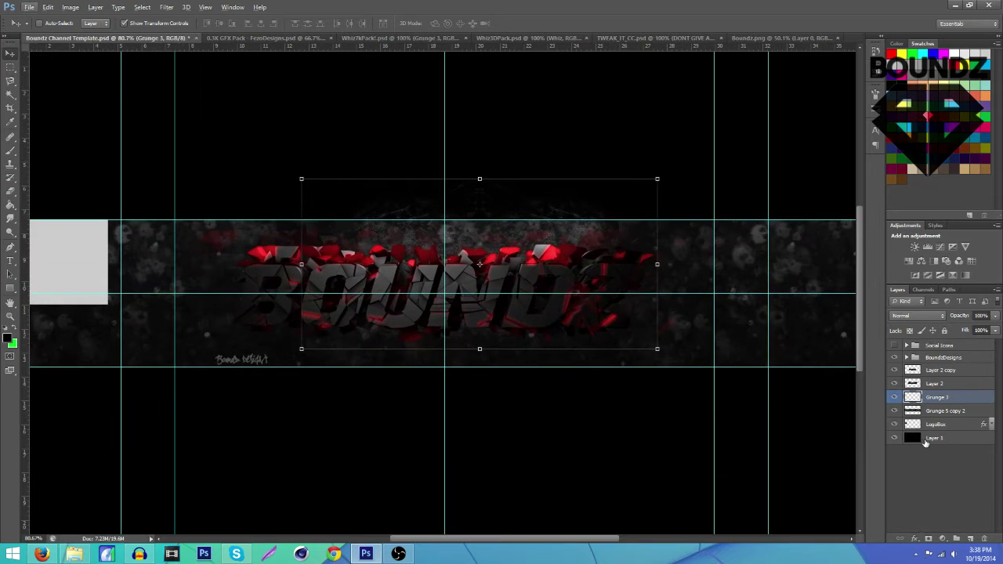
left_click_drag(937, 397, 929, 368)
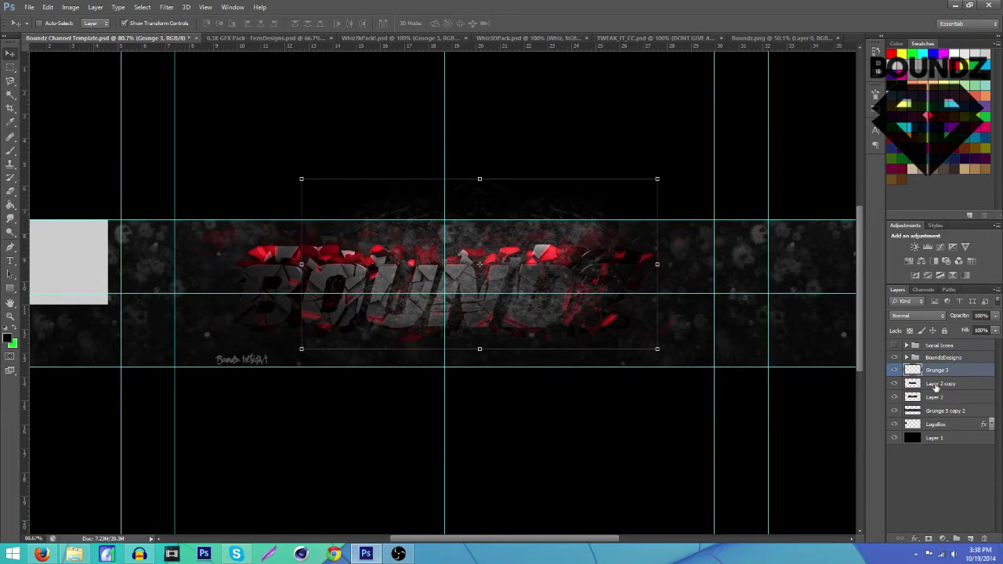
Step: Merge the two BOUNDZ text layers into one and toggle its visibility to check it
left_click(936, 387)
left_click(935, 398, "shift")
key("ctrl+e")
left_click(895, 385)
left_click(895, 384)
Step: Duplicate the Grunge 3 texture, spread the copies across the whole BOUNDZ text and merge them
left_click(932, 371)
left_click_drag(514, 317, 592, 331)
key("ctrl+e")
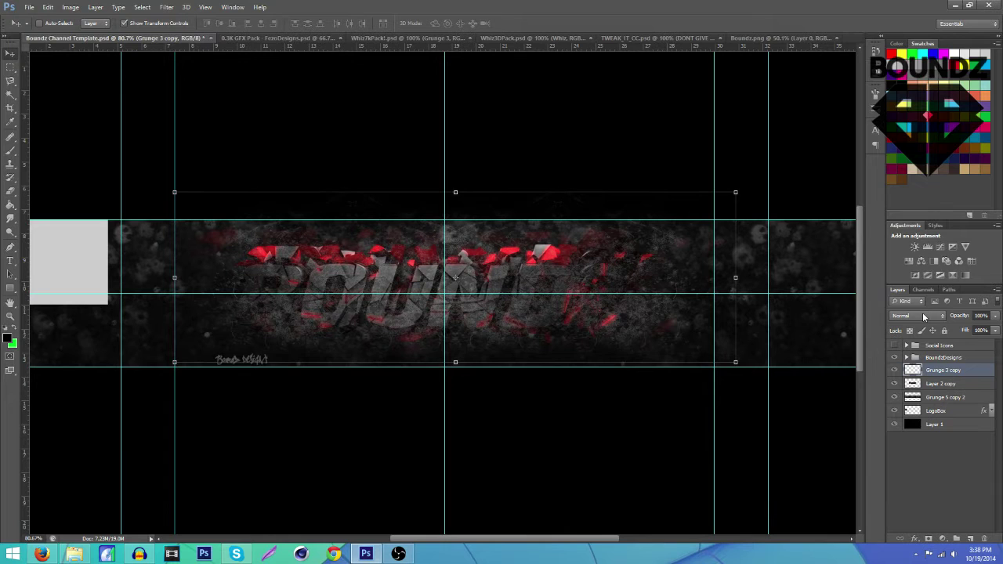
Step: Try several blend modes on the merged Grunge 3 layer and set it to Color Dodge
left_click(927, 315)
left_click(906, 48)
scroll(921, 314, "down", 3)
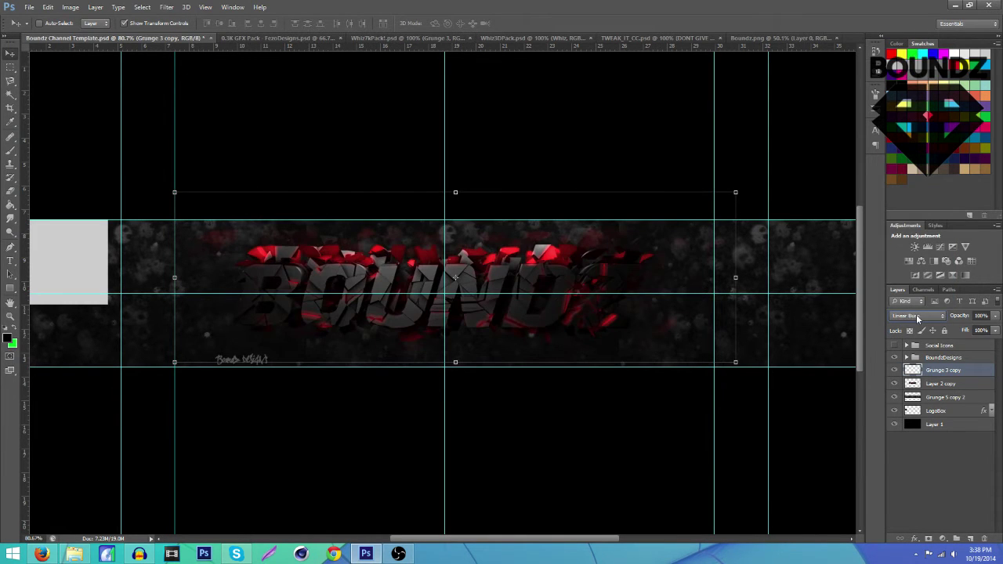
scroll(916, 315, "down", 4)
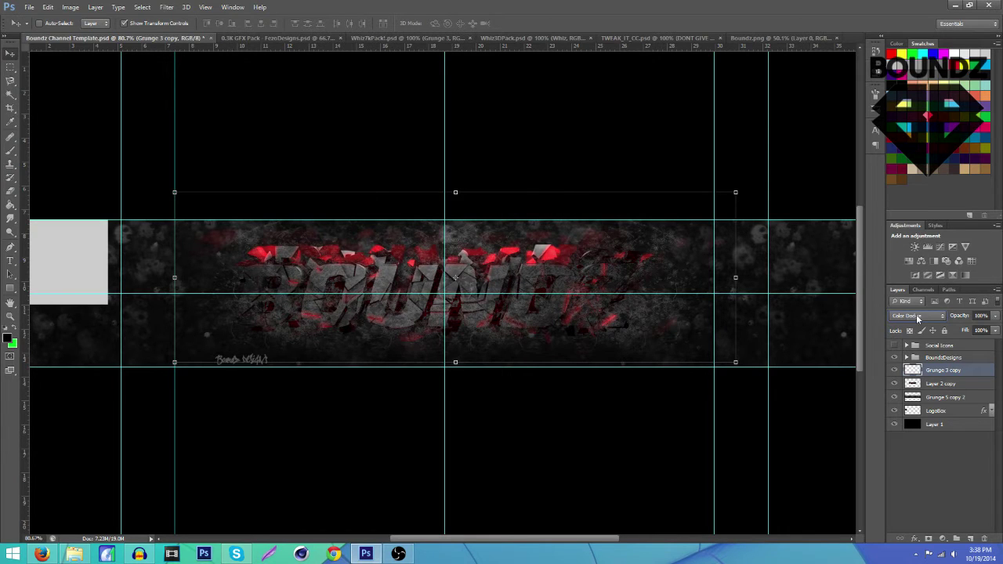
Step: Clip the merged Grunge 3 layer to the BOUNDZ text layer and lower its opacity to 49%
left_click(932, 375, "alt")
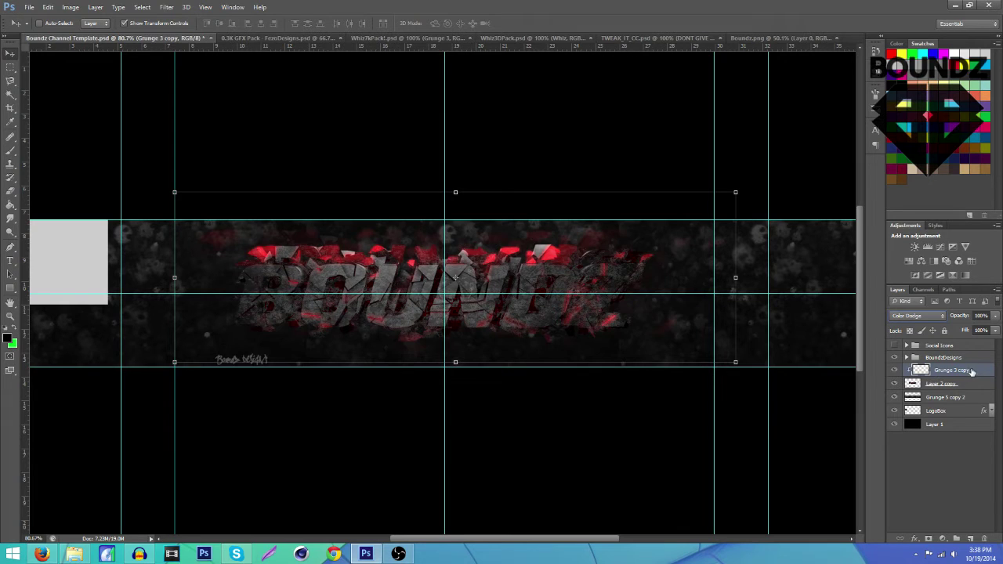
left_click(967, 372, "alt")
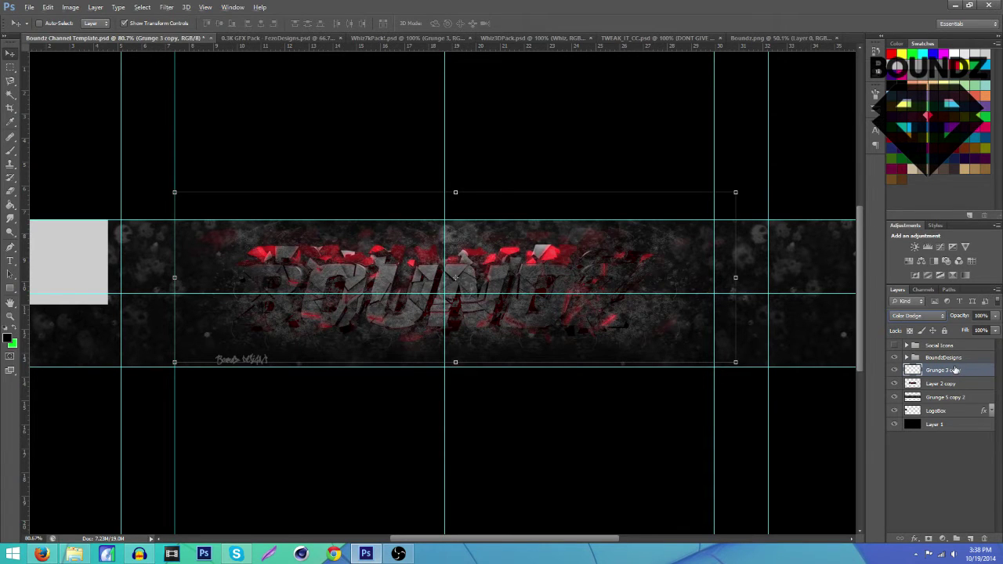
left_click(946, 374, "alt")
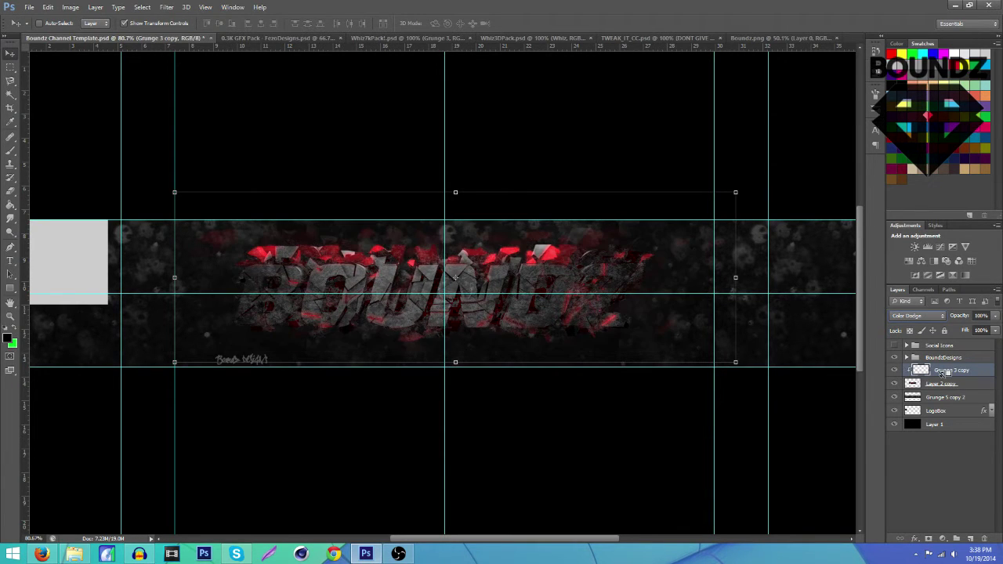
left_click(995, 315)
left_click_drag(995, 329, 969, 330)
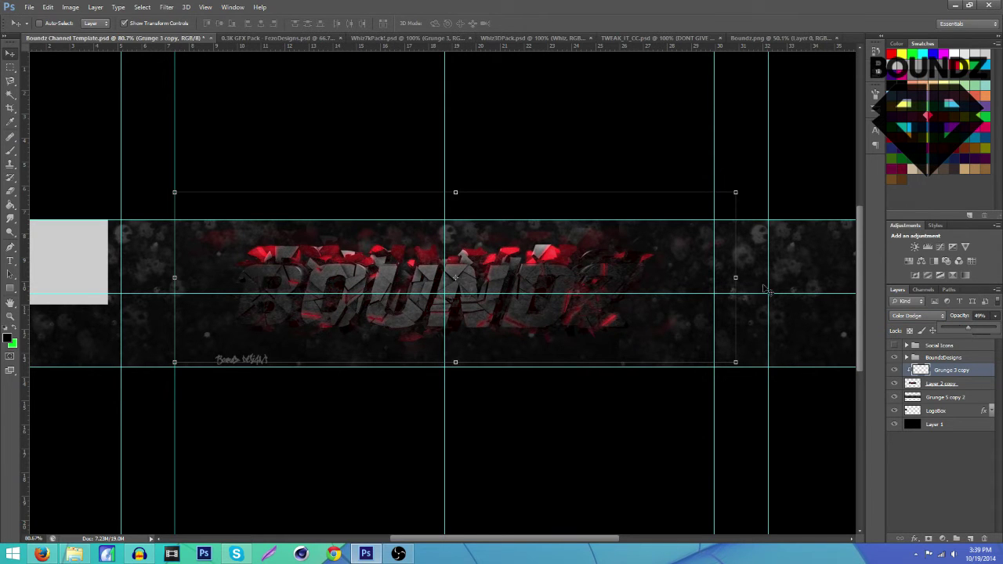
Step: Hide the Grunge 3 layer in the Whiz 7K pack, then collapse and hide its Grunge group
left_click(423, 38)
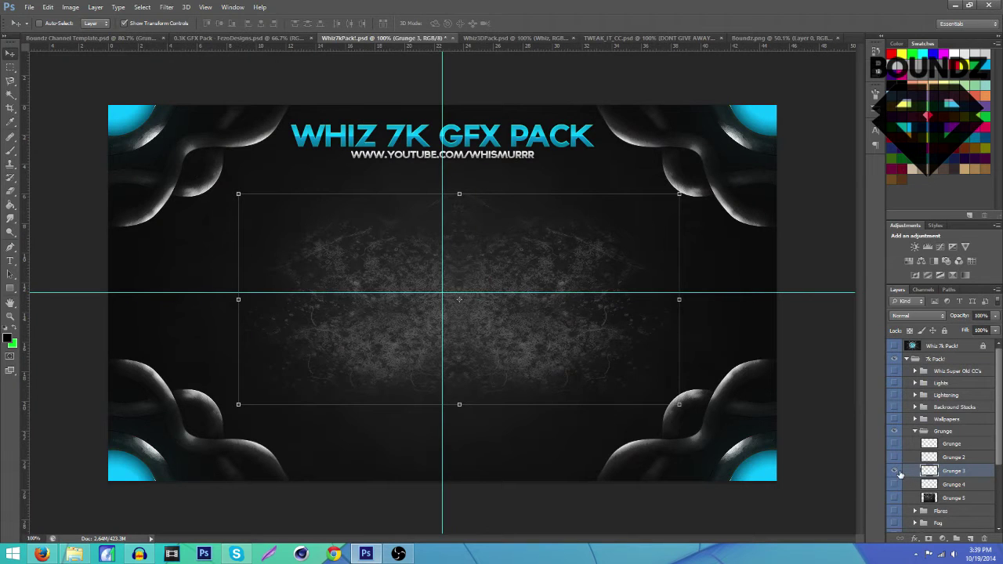
left_click(895, 471)
left_click(913, 433)
left_click(914, 431)
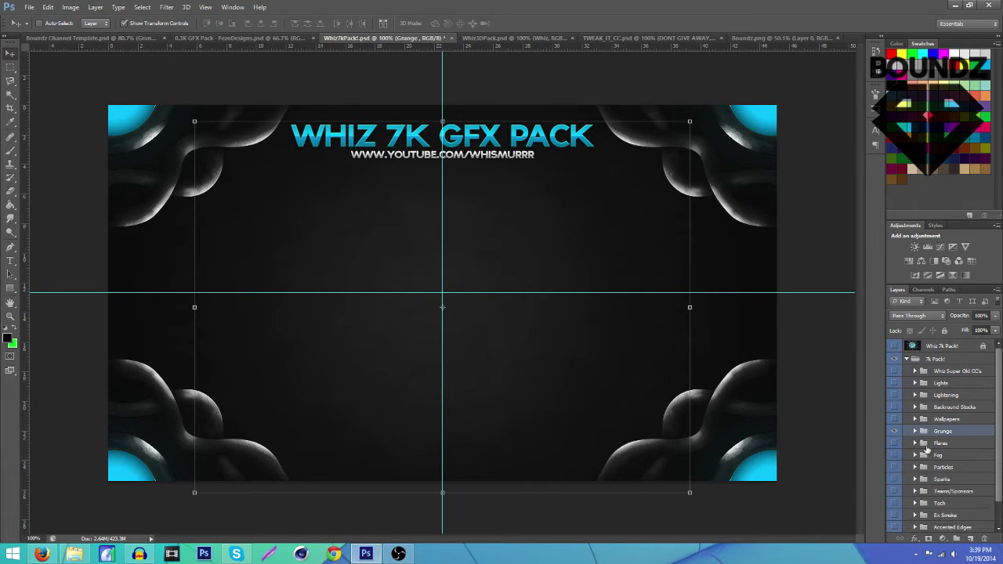
scroll(915, 454, "down", 1)
left_click(894, 420)
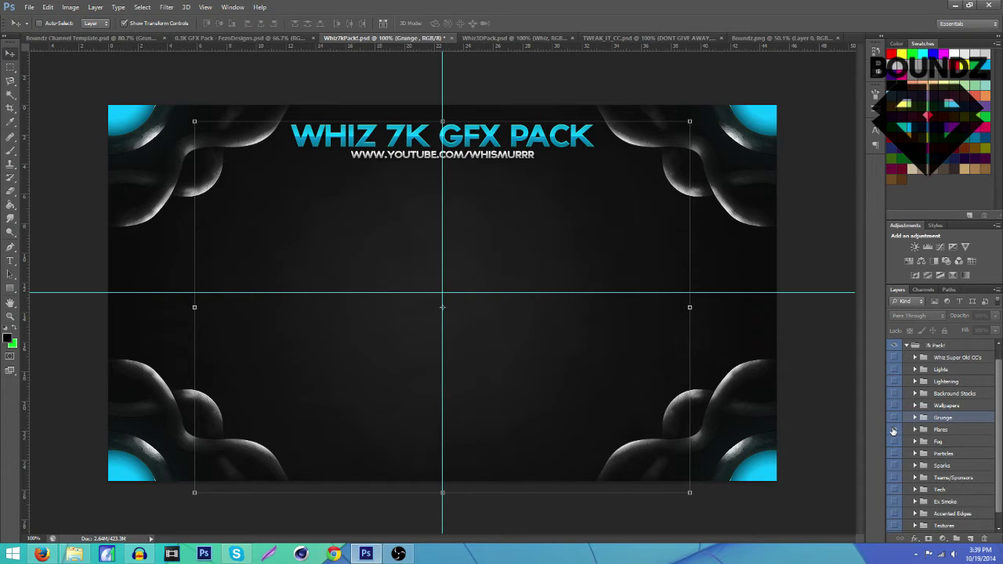
Step: Show the Textures group in the Whiz 7K pack and copy its Texture 2 layer into the Boundz Channel Template document
scroll(913, 450, "down", 1)
left_click(893, 513)
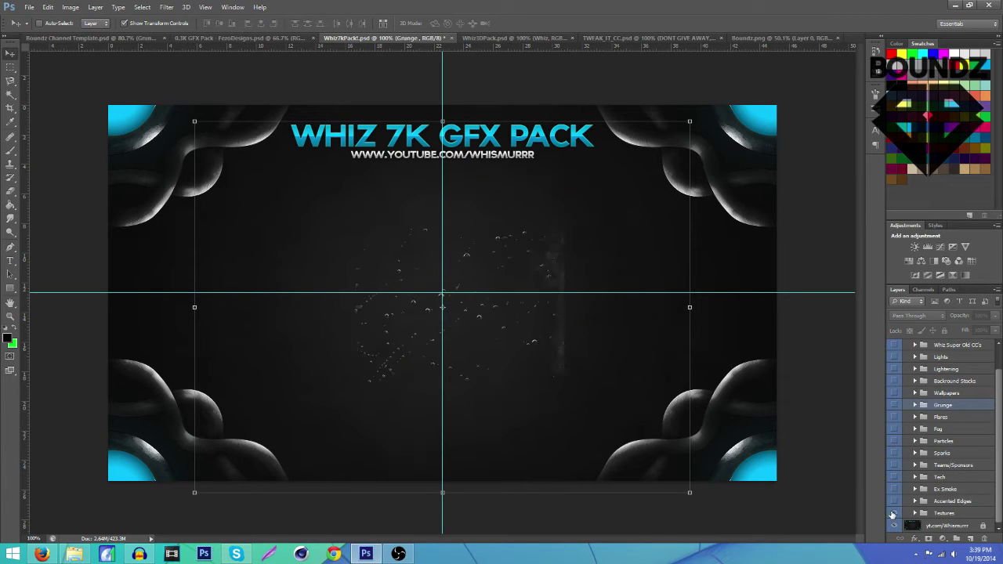
left_click(943, 513)
left_click(914, 514)
scroll(917, 511, "down", 4)
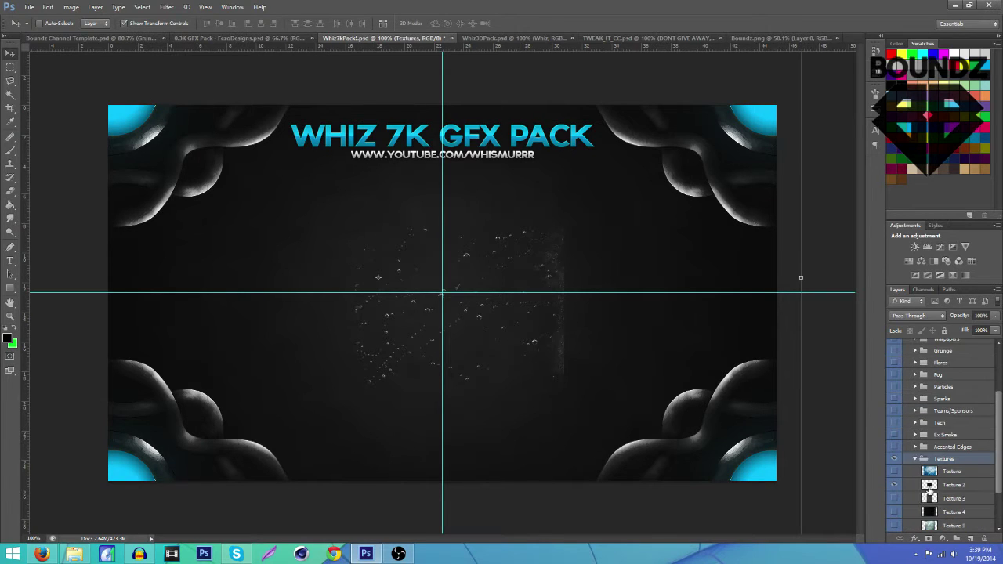
scroll(931, 487, "down", 4)
left_click(949, 432)
left_click_drag(484, 387, 271, 329)
scroll(269, 328, "down", 4)
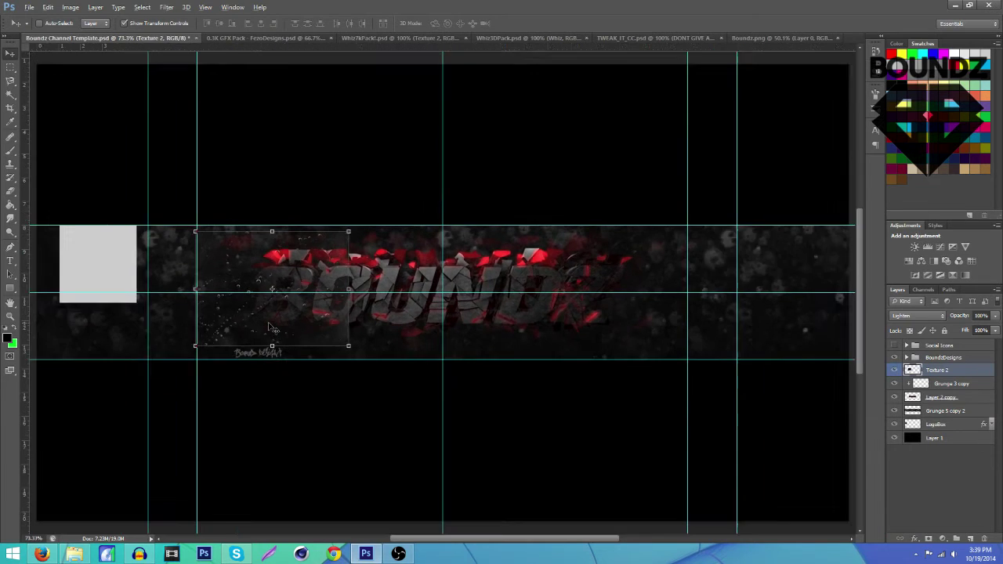
Step: Hide the LogoBox layer and enlarge Texture 2 so it covers the left part of the banner
left_click(894, 424)
left_click_drag(349, 290, 237, 287)
left_click_drag(253, 239, 415, 118)
left_click(524, 24)
left_click_drag(336, 308, 766, 369)
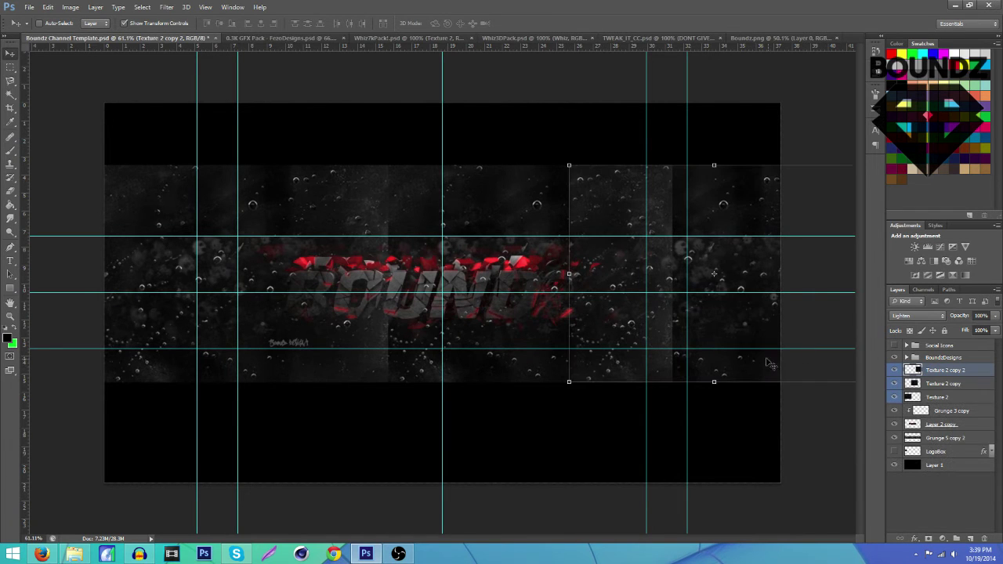
key("Delete")
key("Delete")
Step: Soften the right edge of the Texture 2 layer with a large soft eraser at 0% hardness
key("b")
right_click(414, 195, "alt")
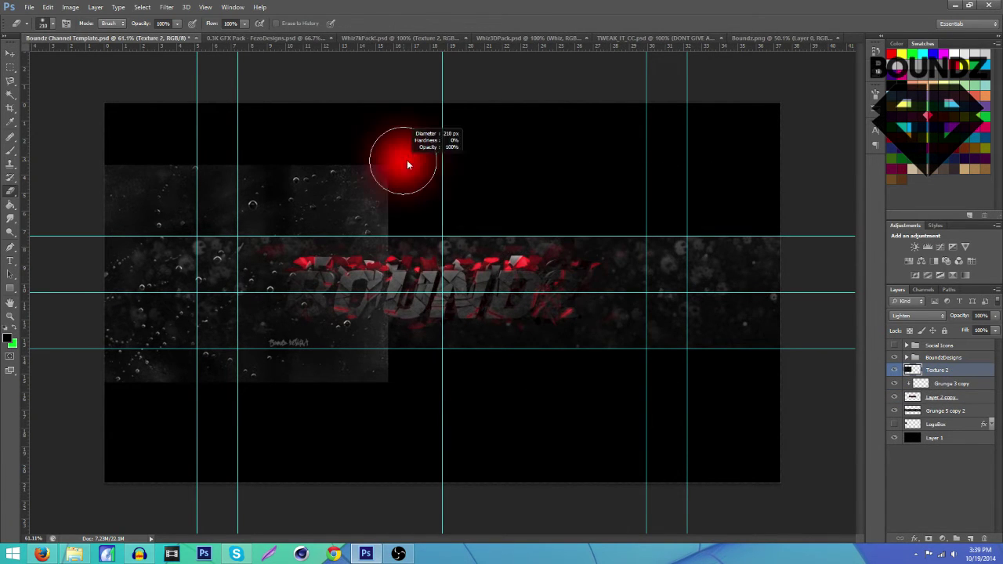
right_click(382, 240)
left_click_drag(430, 177, 438, 148)
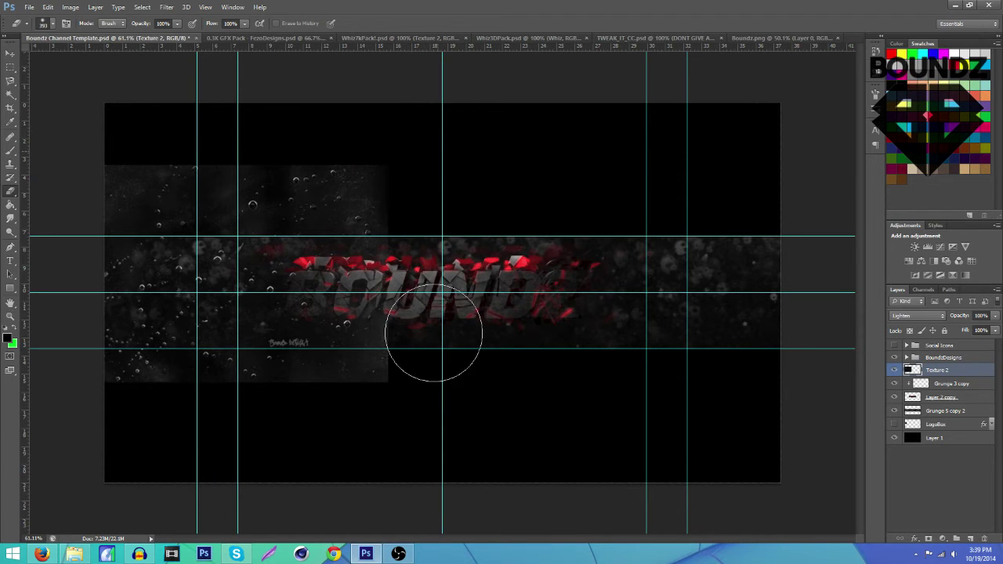
Step: Tile two copies of Texture 2 across the canvas and merge them with the original into one layer set to Lighten
left_click(10, 53)
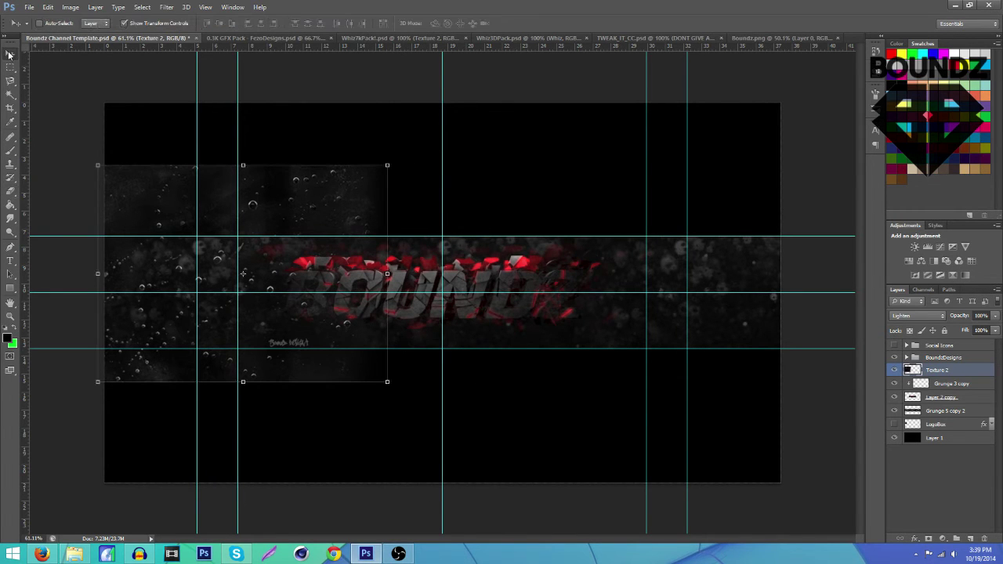
key("ctrl+j")
left_click_drag(302, 333, 793, 339)
key("ctrl+j")
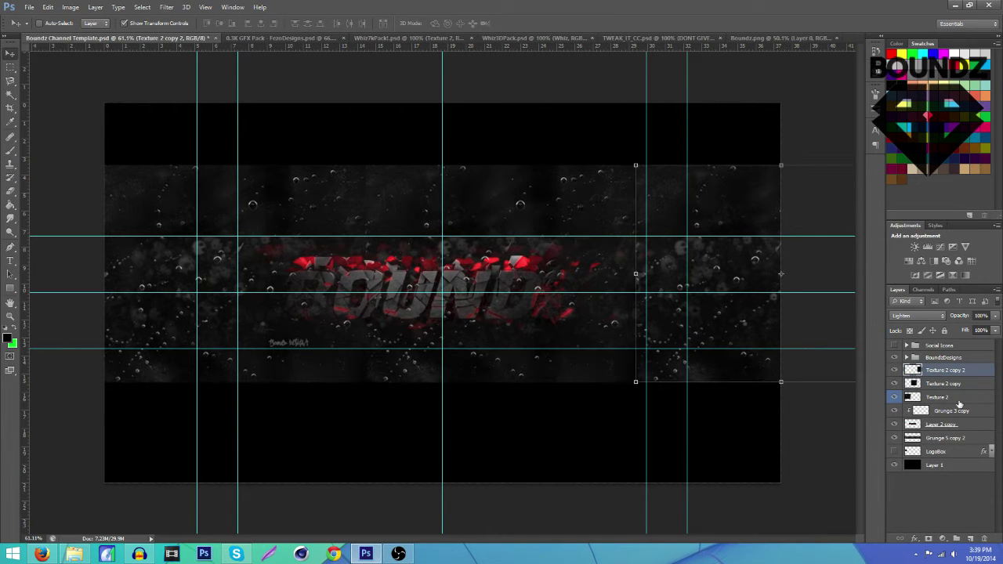
left_click(937, 397, "shift")
key("ctrl+e")
left_click(917, 315)
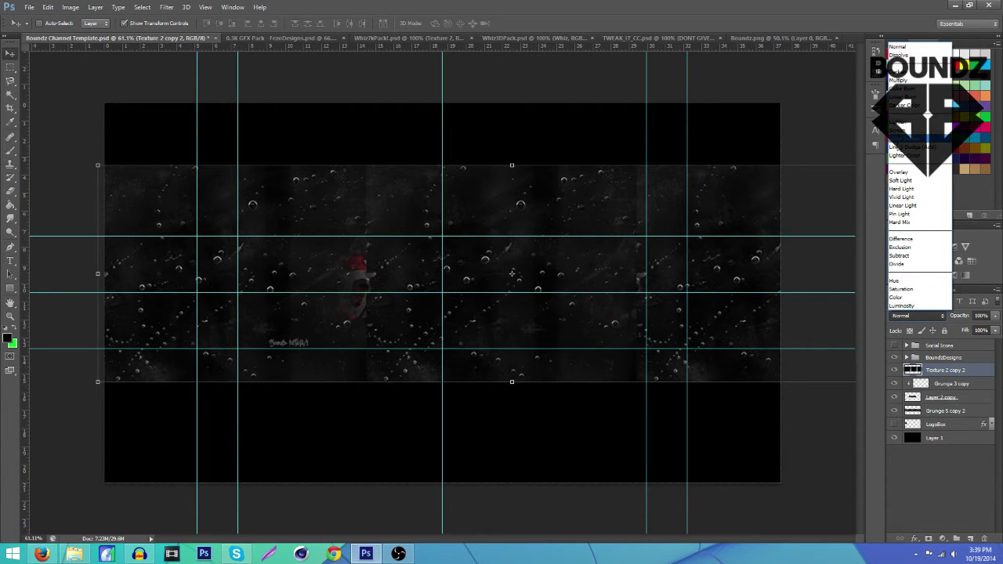
left_click(900, 123)
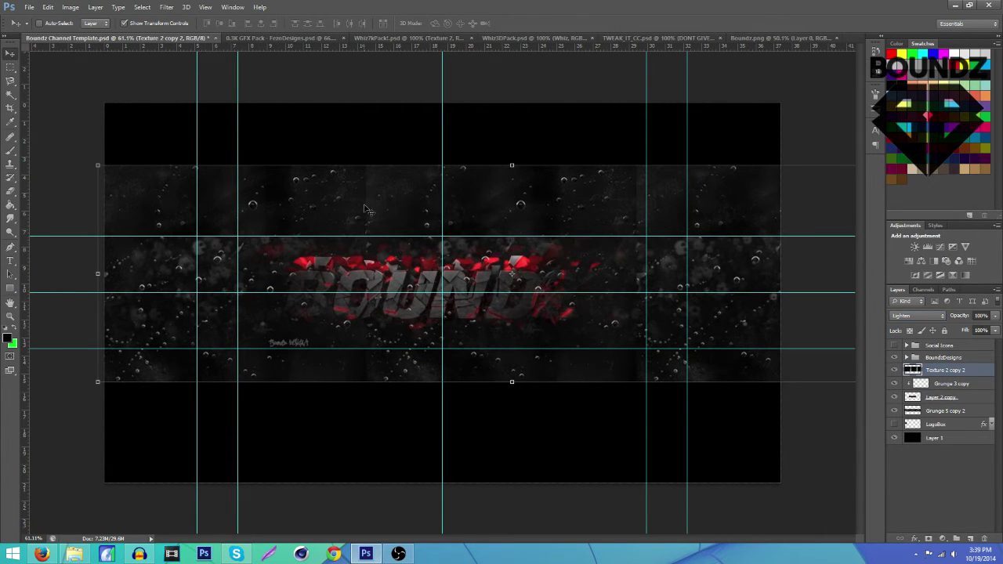
Step: Erase the visible seams between the tiles on the merged Texture 2 layer and lower its opacity to 53%
key("e")
left_click_drag(387, 283, 320, 285)
left_click_drag(368, 200, 364, 160)
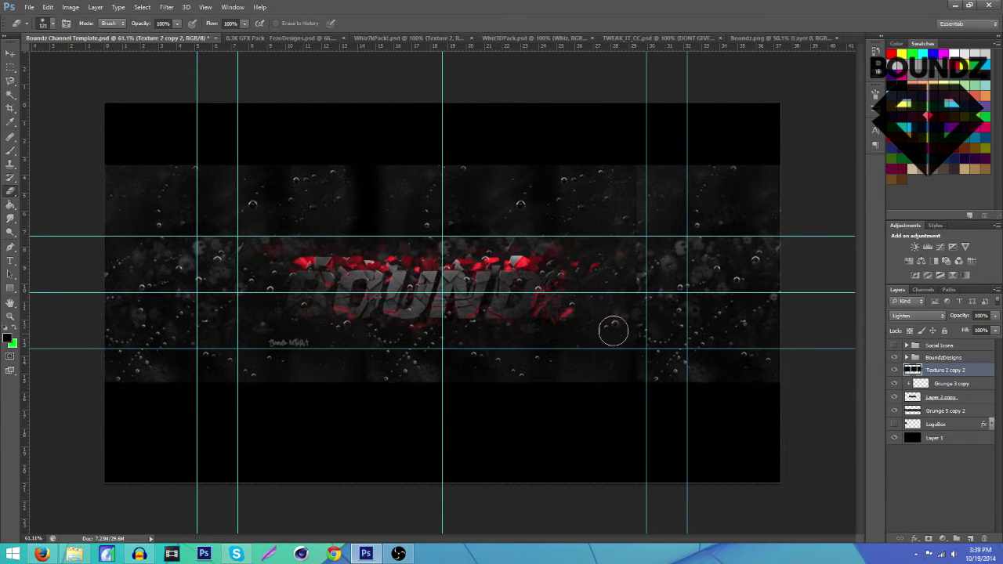
left_click_drag(626, 180, 630, 243)
left_click(994, 315)
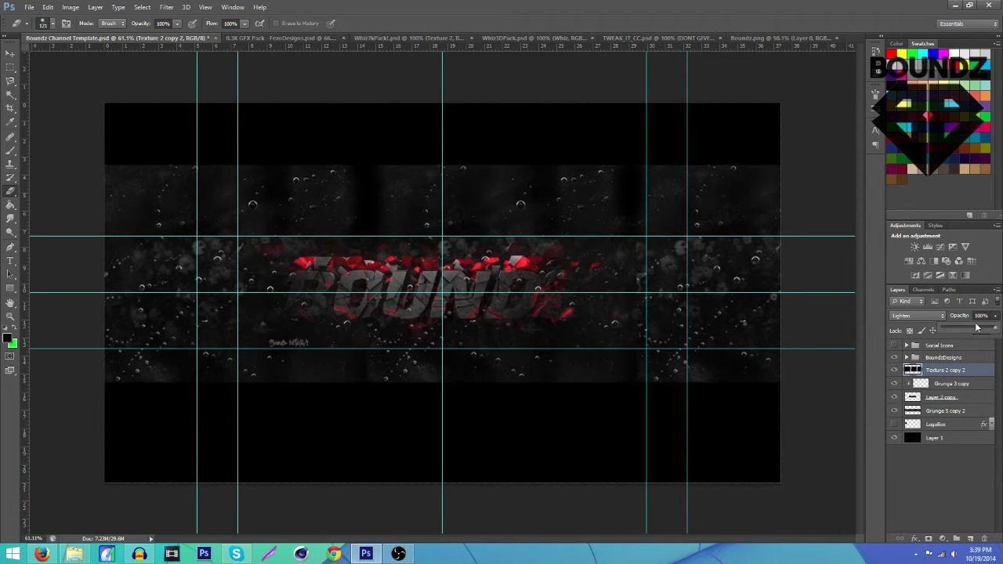
left_click_drag(994, 329, 967, 332)
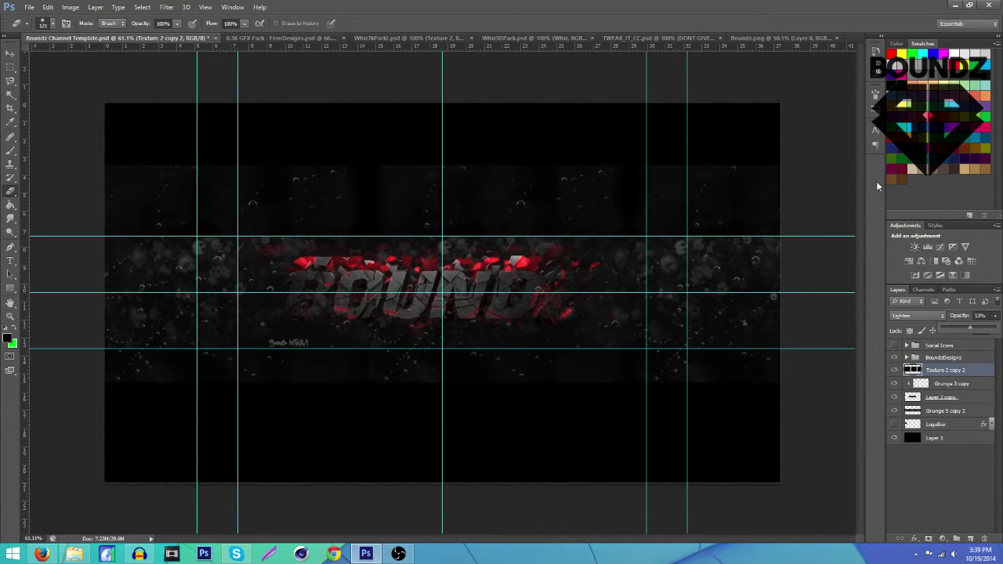
Step: Bring Texture 7 from the Whiz 7K pack into the channel template and enlarge it to cover the whole canvas
left_click(411, 40)
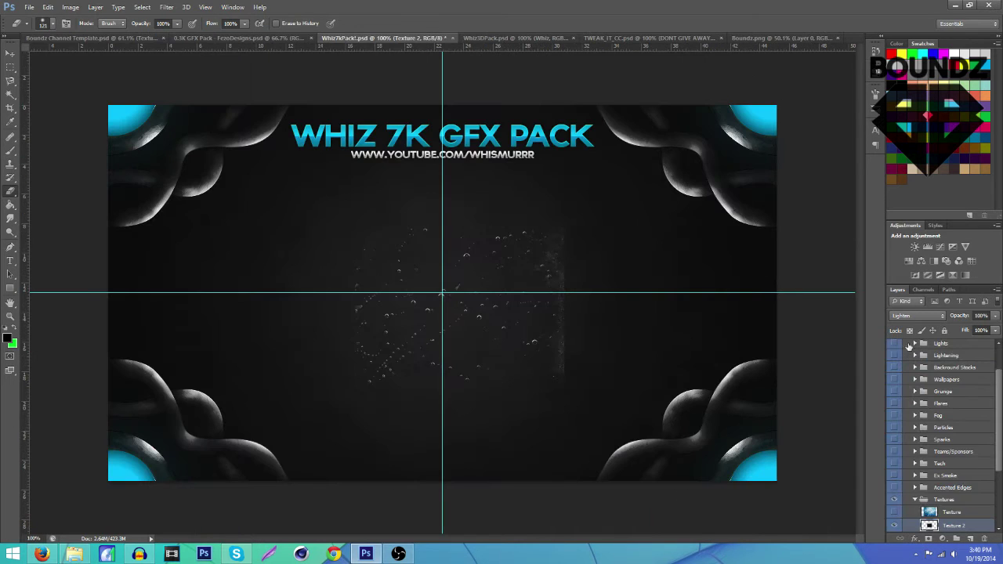
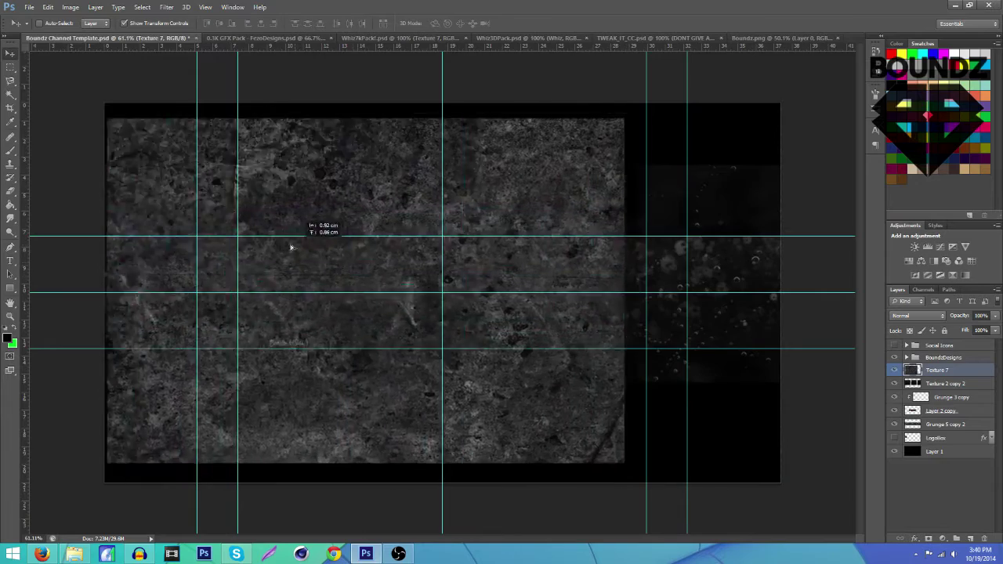
left_click_drag(632, 119, 848, 31)
left_click_drag(712, 192, 692, 274)
left_click(526, 23)
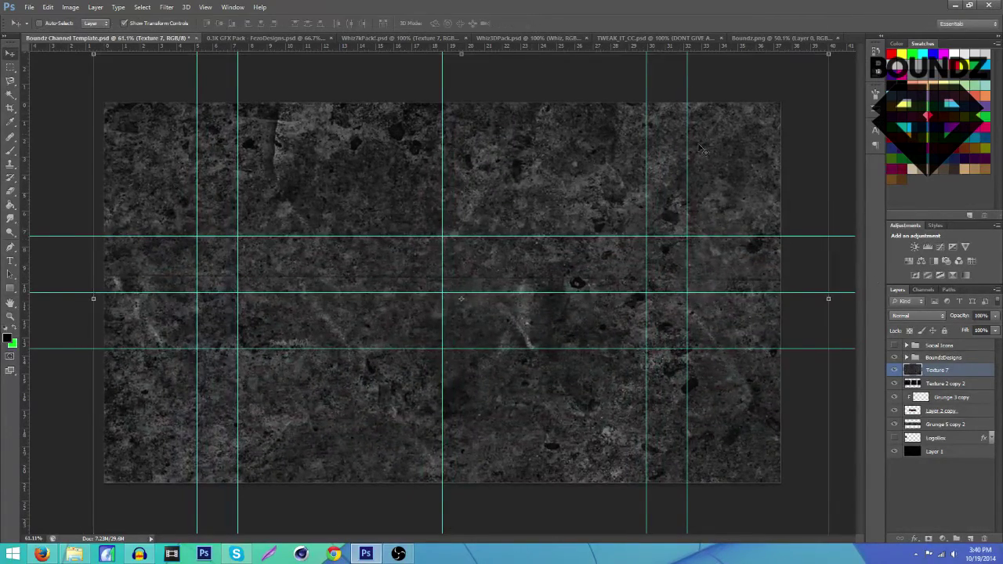
Step: Move the Texture 7 layer below Grunge 5 copy 2 and lower its opacity to 23%
left_click_drag(950, 373, 942, 438)
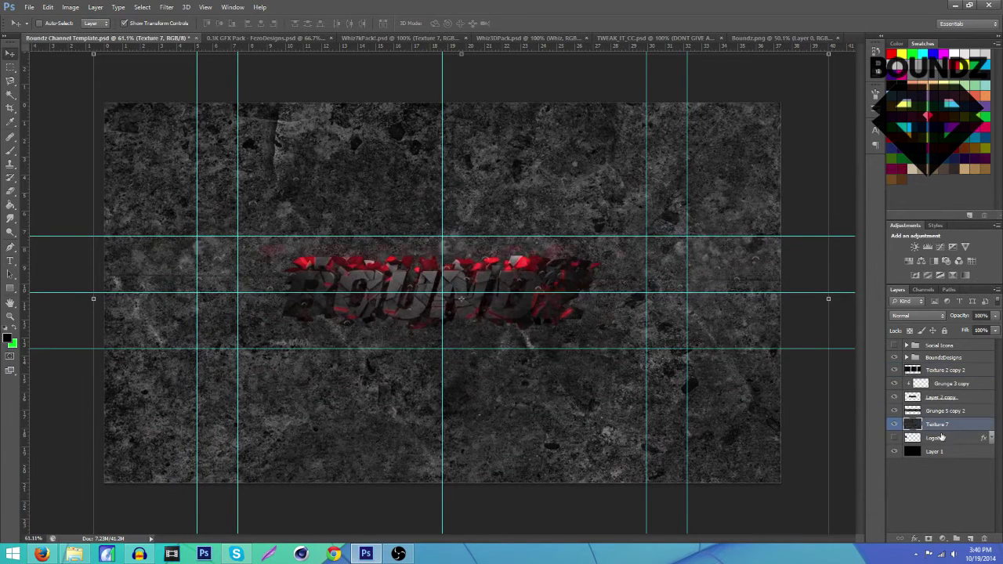
left_click(995, 316)
left_click_drag(953, 326, 955, 326)
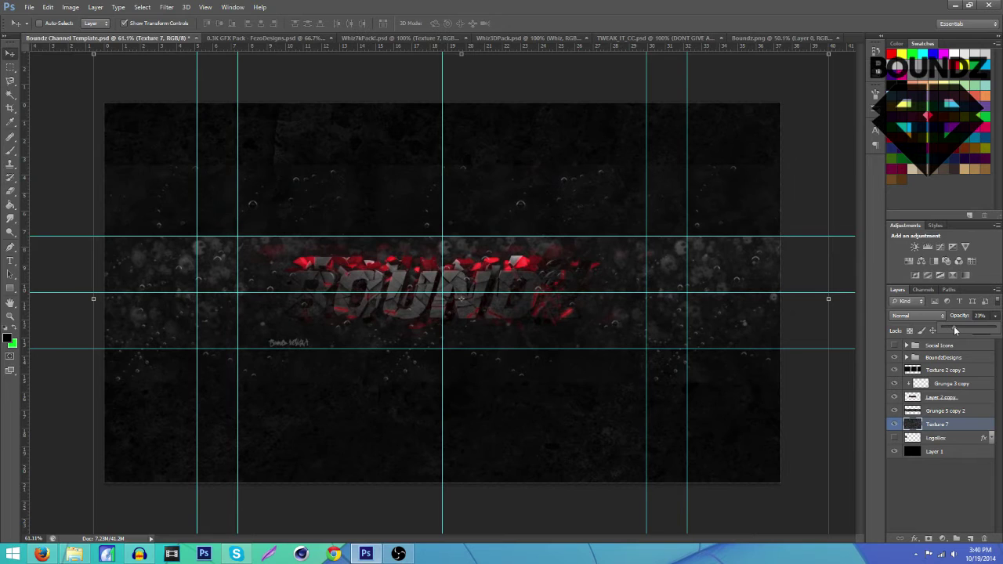
Step: Hide Texture 7 in the Whiz 7K pack, preview other textures, then collapse and hide the Textures group
left_click(451, 37)
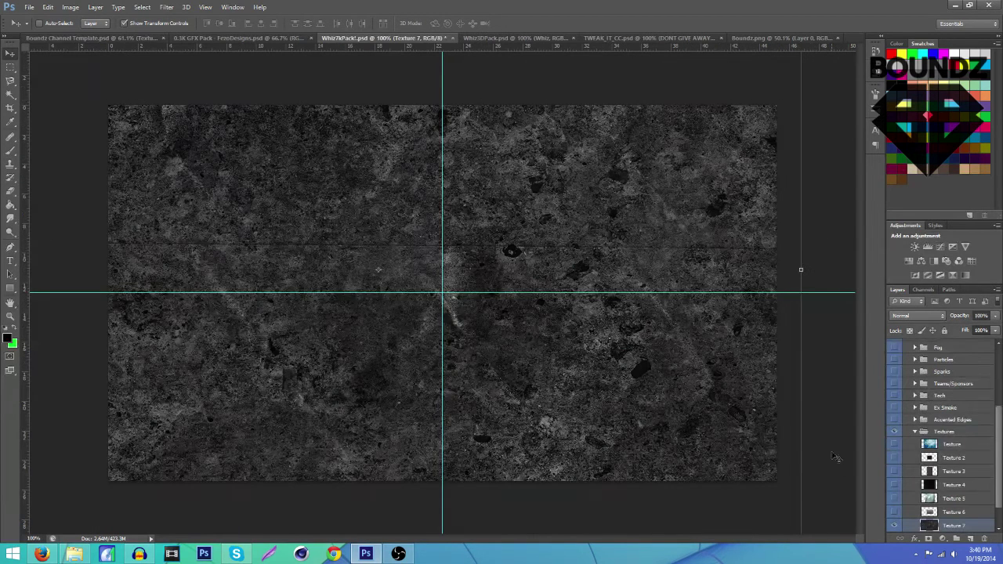
left_click(895, 524)
left_click(893, 499)
left_click(893, 499)
left_click(893, 474)
left_click(893, 473)
left_click(915, 432)
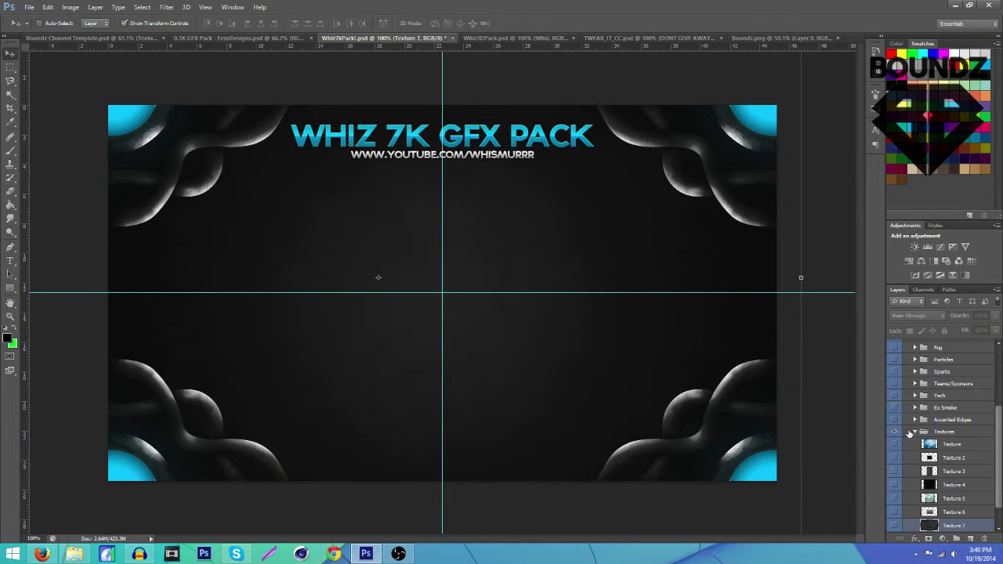
left_click(894, 513)
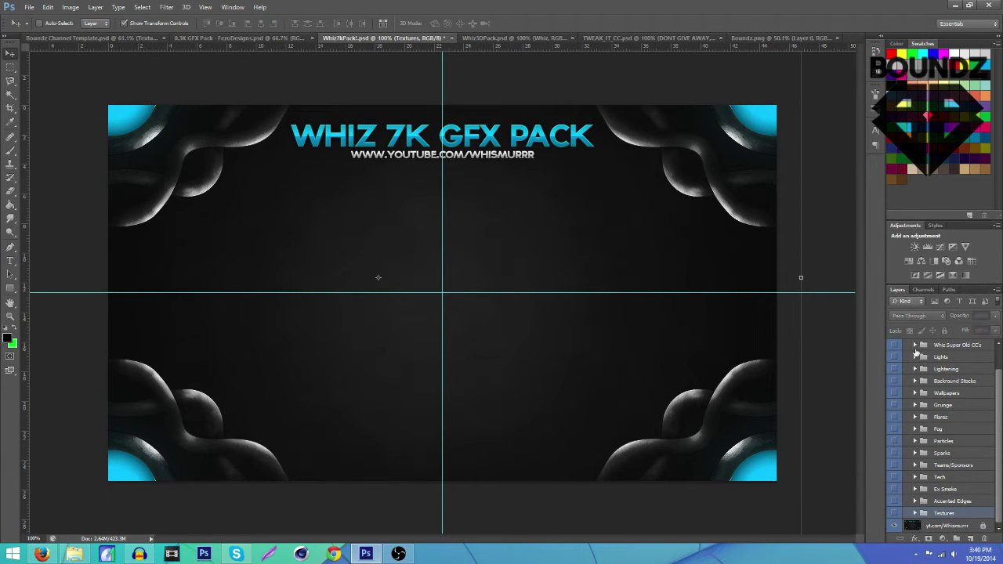
Step: Examine the background stocks in the Whiz 7K pack by showing and hiding them one after another
left_click(915, 381)
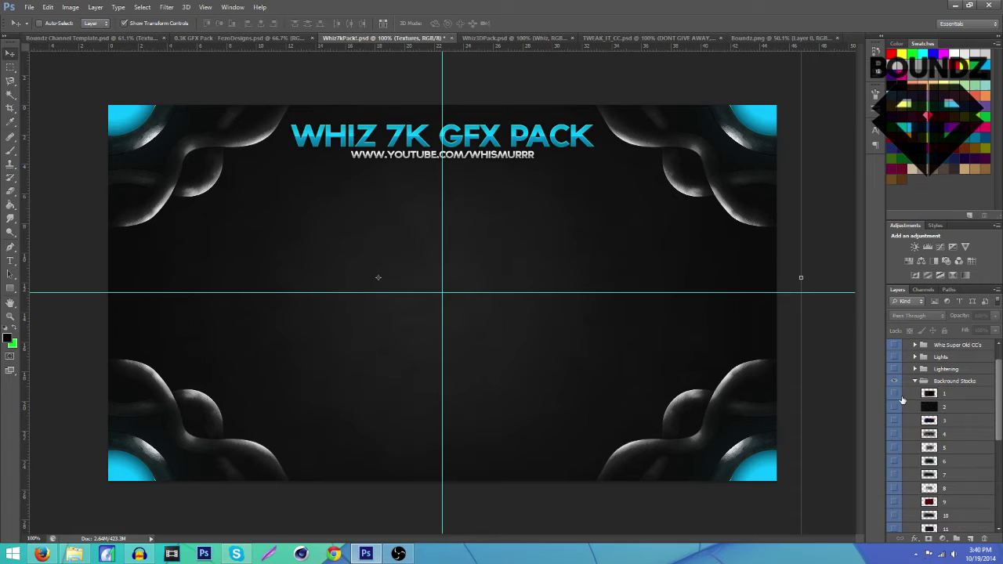
left_click(891, 406)
left_click(891, 406)
scroll(893, 439, "down", 5)
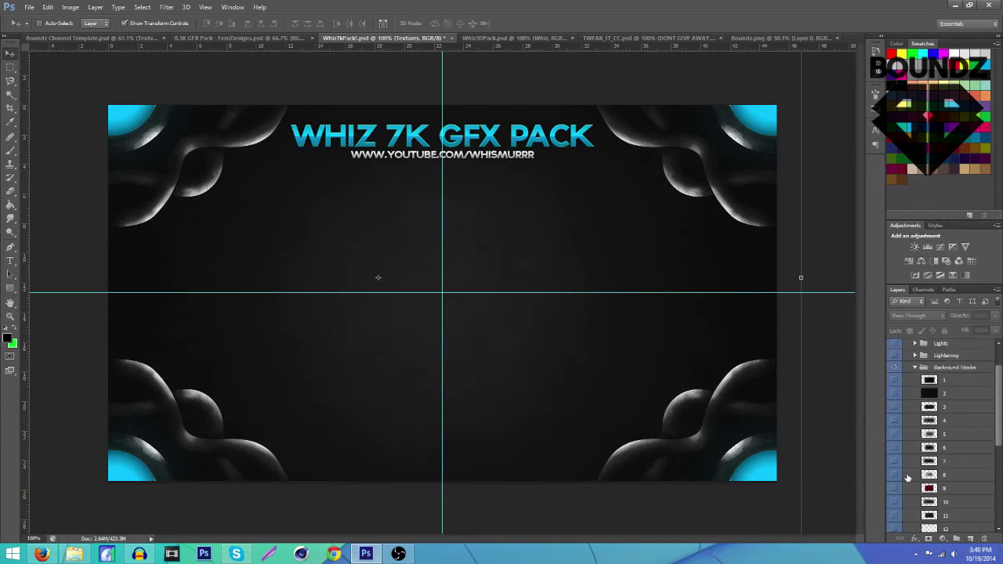
left_click(899, 488)
left_click(896, 489)
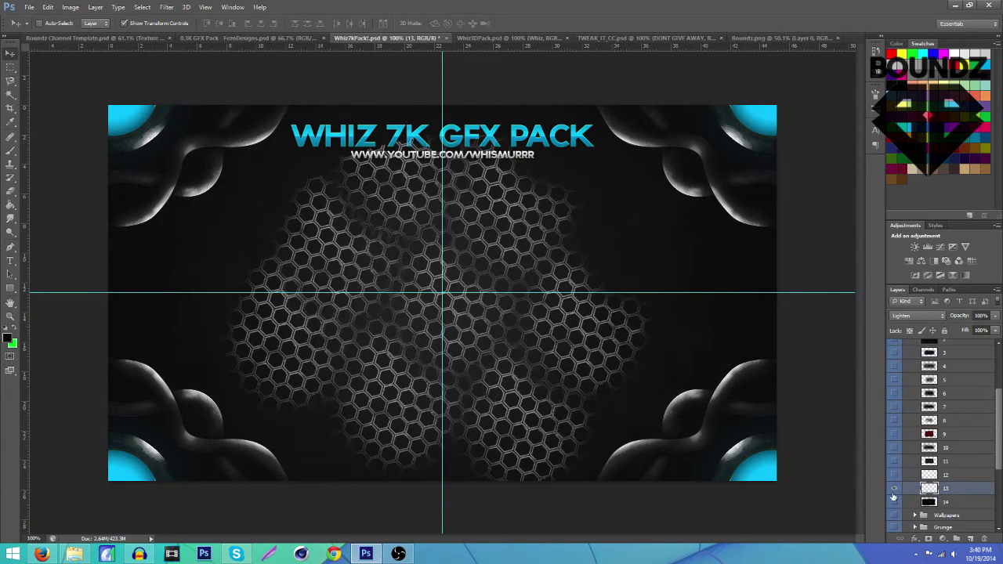
left_click(896, 489)
left_click(894, 475)
left_click(894, 435)
left_click(894, 435)
scroll(893, 396, "up", 5)
left_click(894, 438)
left_click(893, 435)
left_click(893, 431)
left_click(893, 421)
left_click(893, 421)
left_click(893, 437)
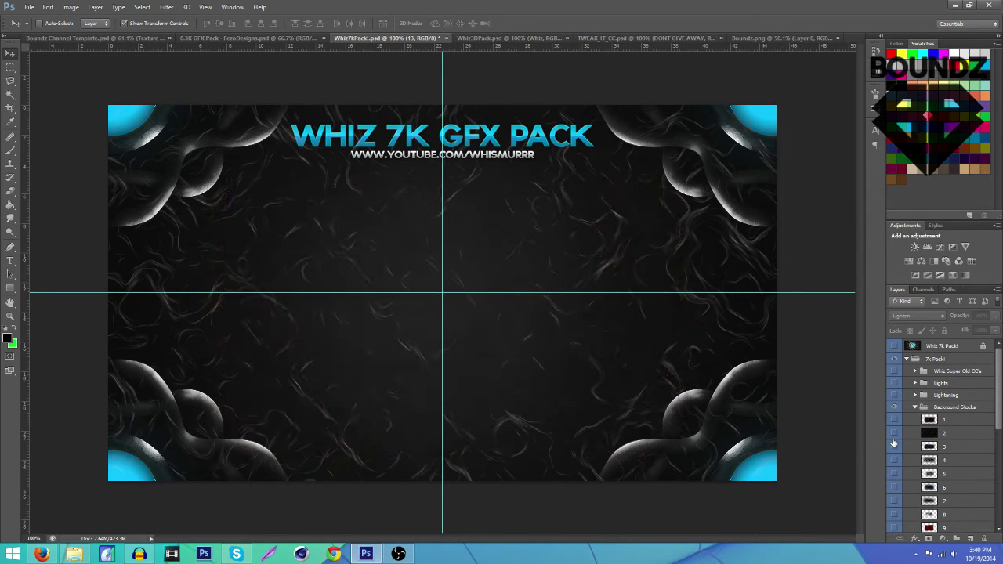
left_click(894, 444)
left_click(894, 473)
left_click(893, 473)
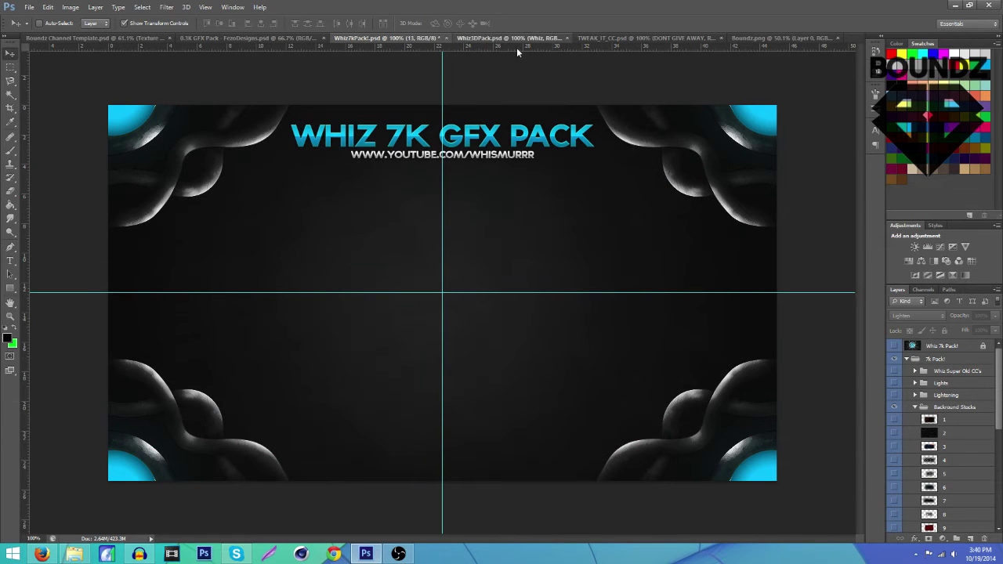
Step: Switch to the Whiz 3D Pack document and look through the wallpapers in its Wallpapers group
left_click(513, 38)
left_click(895, 359)
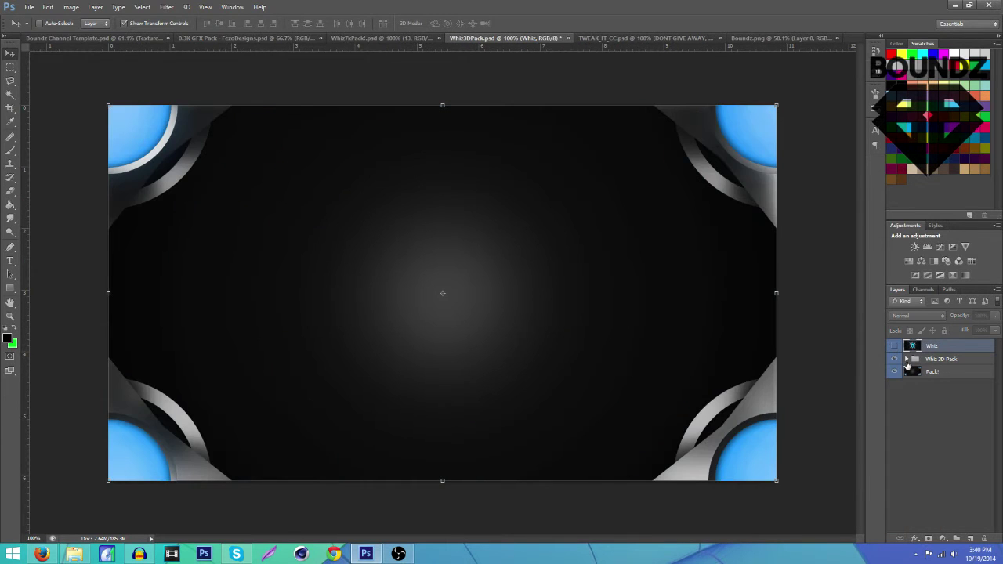
left_click(906, 360)
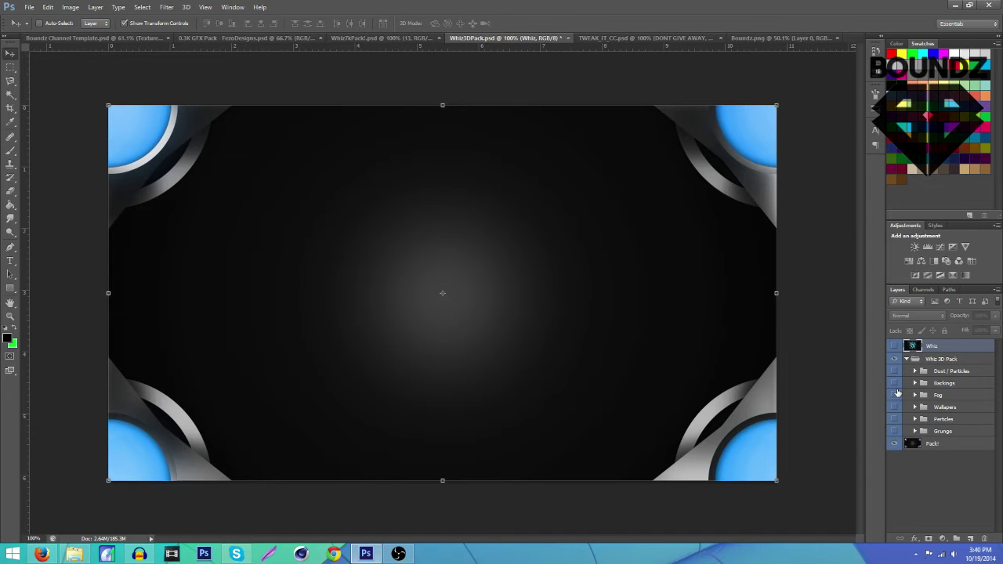
left_click(894, 406)
left_click(914, 407)
scroll(897, 434, "down", 3)
scroll(897, 433, "down", 1)
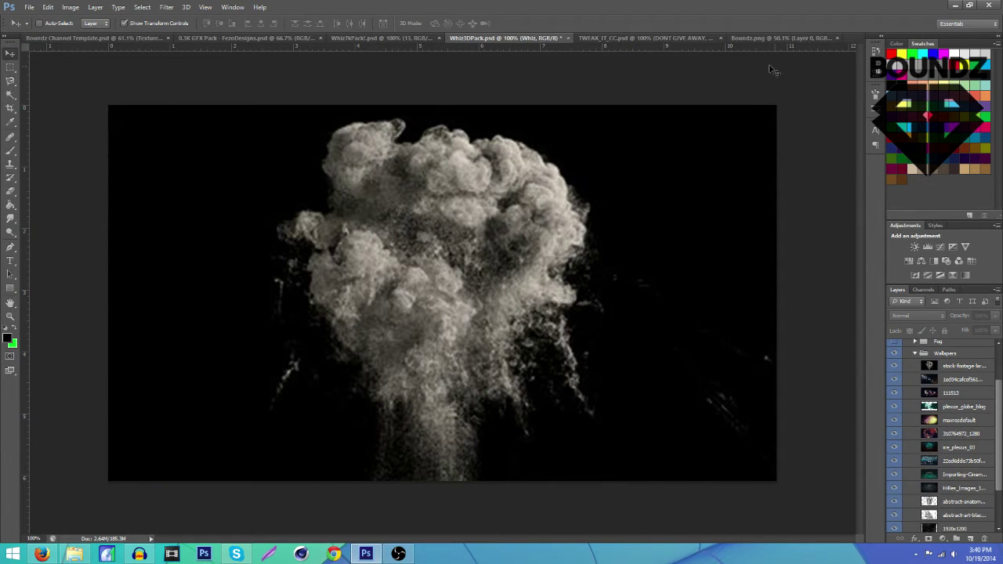
Step: Switch to the 0.3K GFX Pack document and examine the layers of its Stocks group one after another
left_click(223, 37)
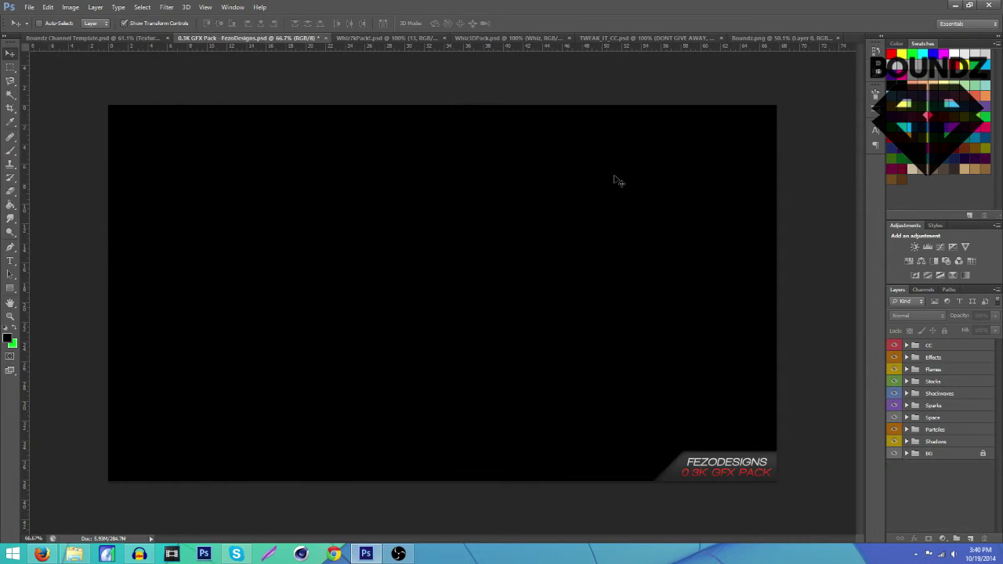
left_click(912, 384)
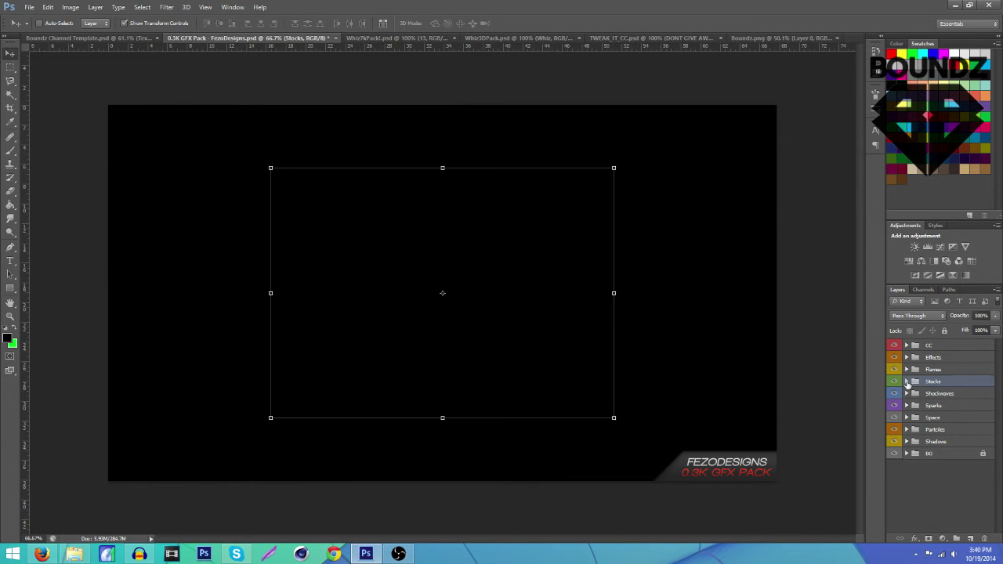
left_click(906, 382)
scroll(893, 387, "down", 1)
left_click(894, 383)
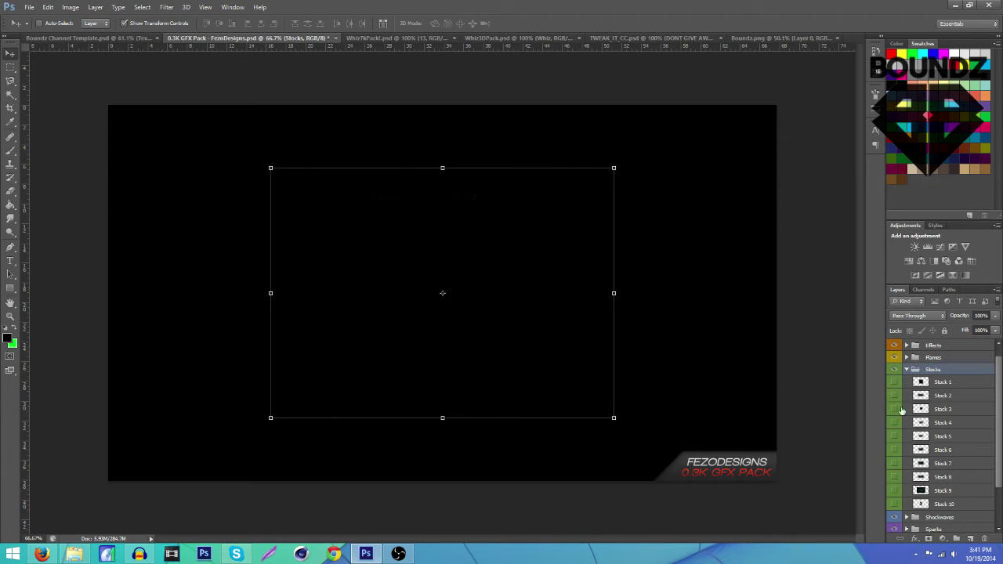
left_click(894, 504)
left_click(894, 504)
left_click(894, 477)
left_click(893, 477)
left_click(894, 463)
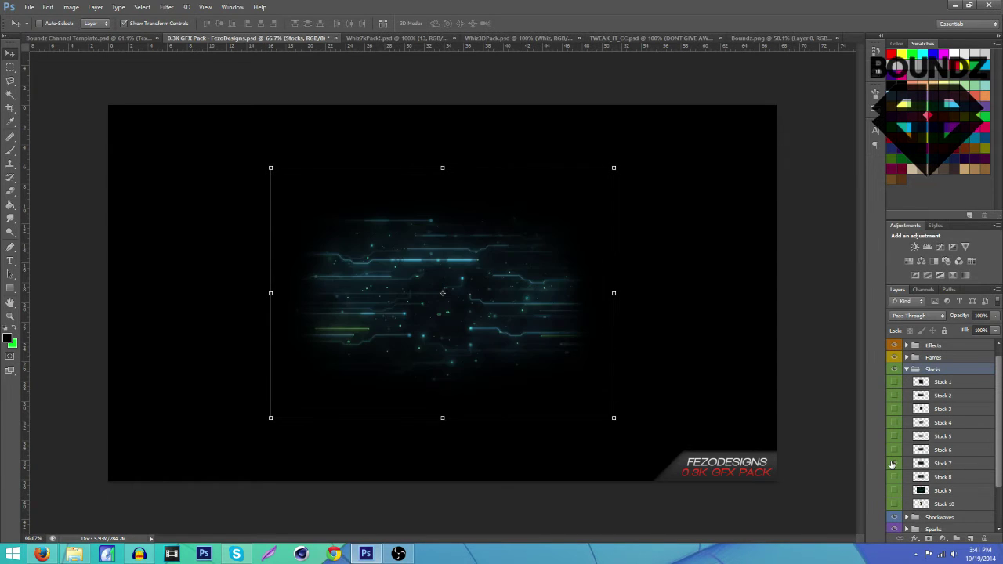
left_click(893, 463)
left_click(891, 450)
left_click(891, 449)
left_click(891, 437)
left_click(891, 437)
left_click(890, 423)
left_click(891, 423)
left_click(893, 409)
left_click(893, 409)
left_click(894, 396)
left_click(894, 396)
left_click(894, 381)
left_click(894, 381)
scroll(905, 415, "down", 2)
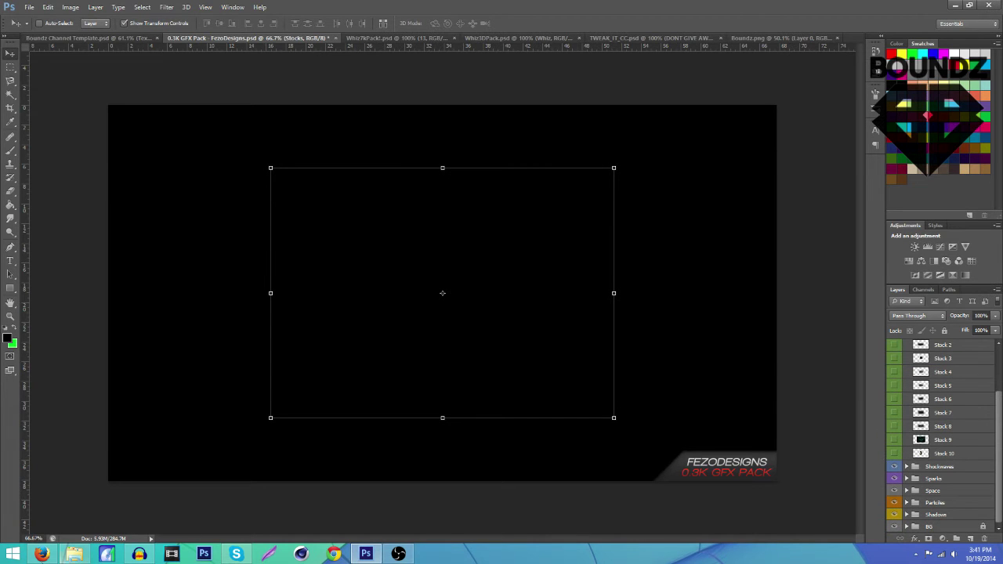
Step: Switch to Firefox to view the example banner in the YouTube video, and return to Photoshop
left_click(43, 554)
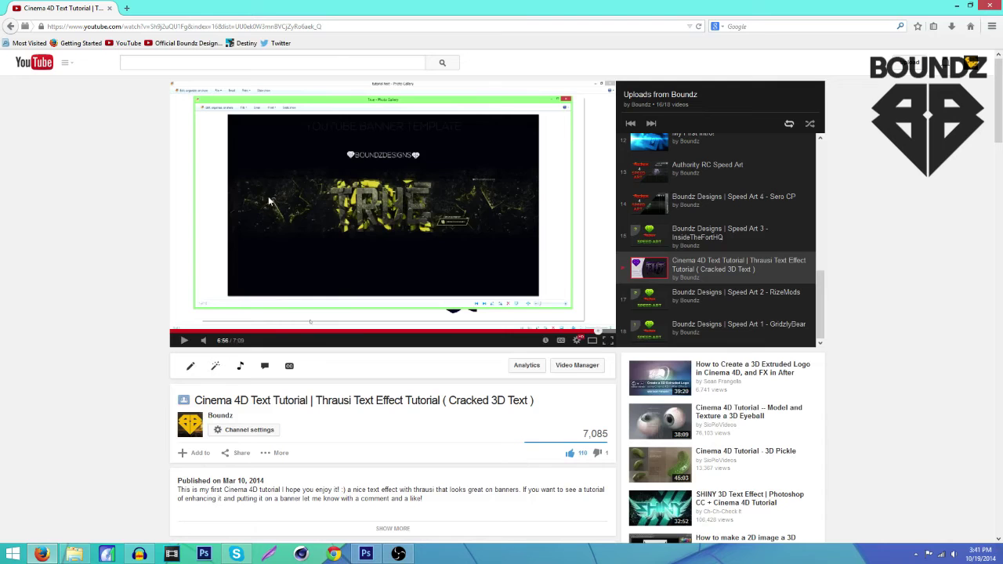
left_click(365, 554)
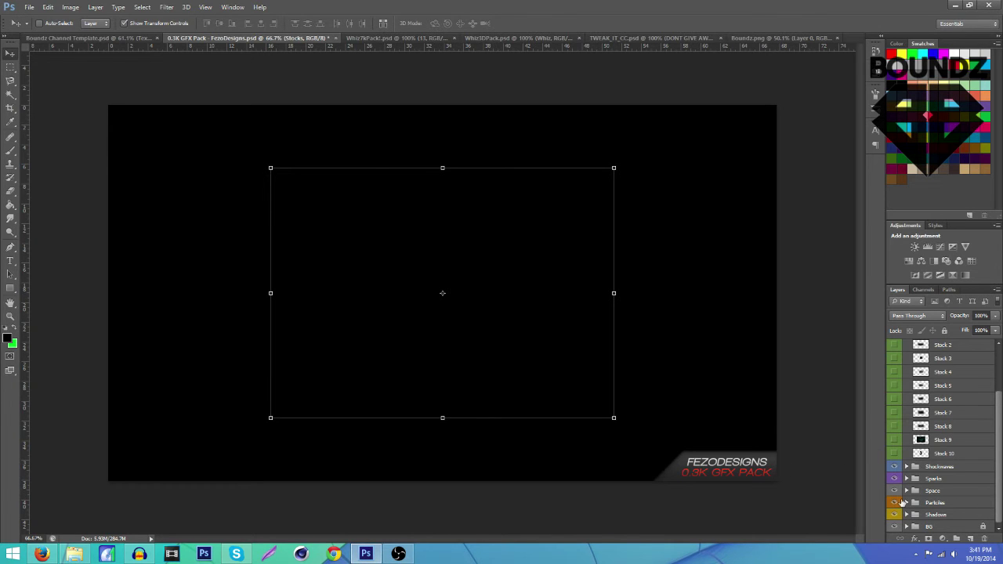
Step: Expand the Space group in the 0.3K GFX Pack and preview several of its space layers
left_click(906, 491)
scroll(909, 495, "down", 2)
left_click(894, 472)
left_click(895, 473)
left_click(894, 497)
left_click(894, 498)
scroll(894, 496, "down", 5)
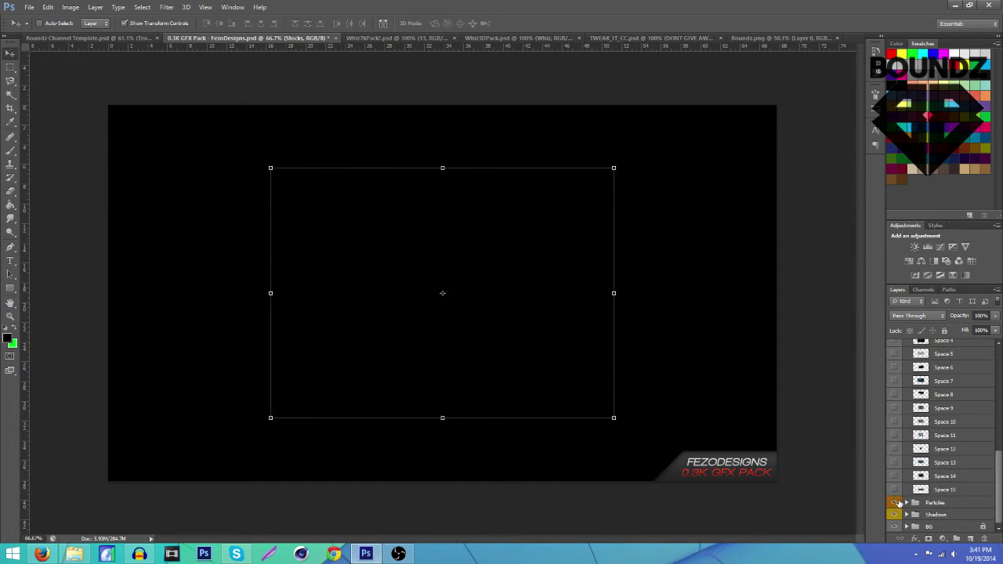
left_click(896, 490)
left_click(894, 489)
left_click(894, 476)
left_click(894, 476)
Step: Show Space 13 in the pack and place it with a copy behind the BOUNDZ text in the channel template
left_click(894, 462)
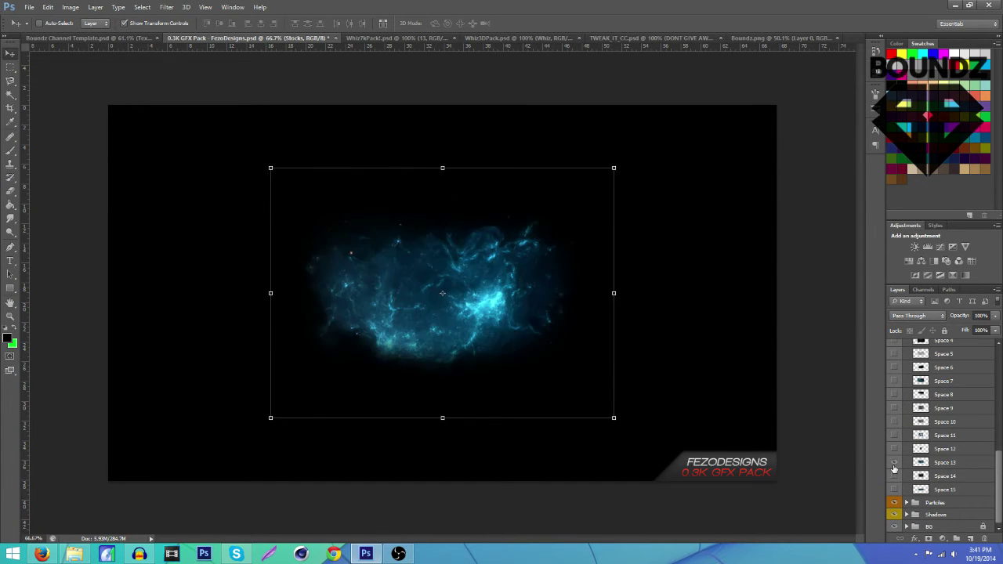
left_click(926, 465)
left_click_drag(495, 339, 521, 318)
Step: Flip the Space 13 copy vertically and nudge it slightly down and to the right behind the text
left_click(48, 7)
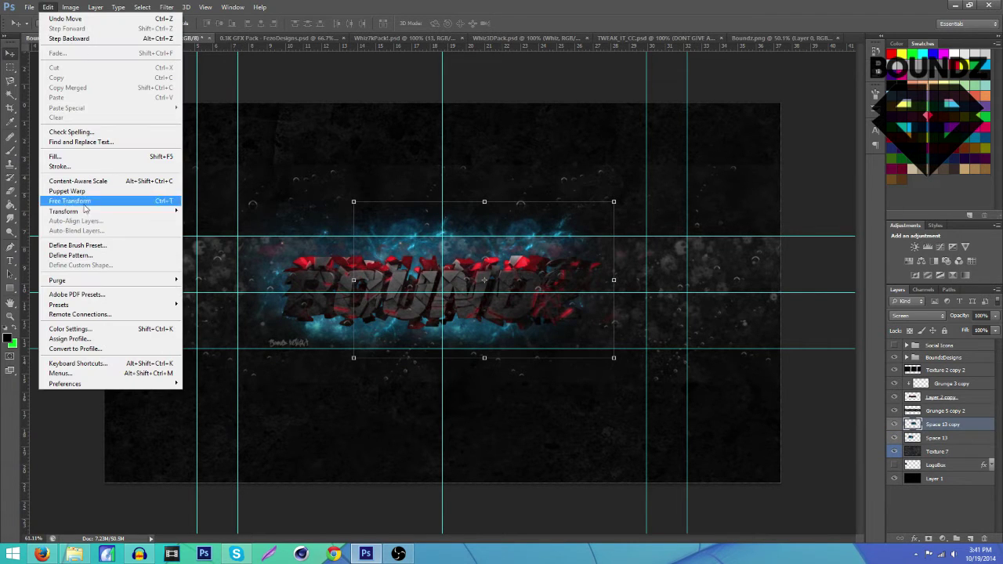
mouse_move(82, 214)
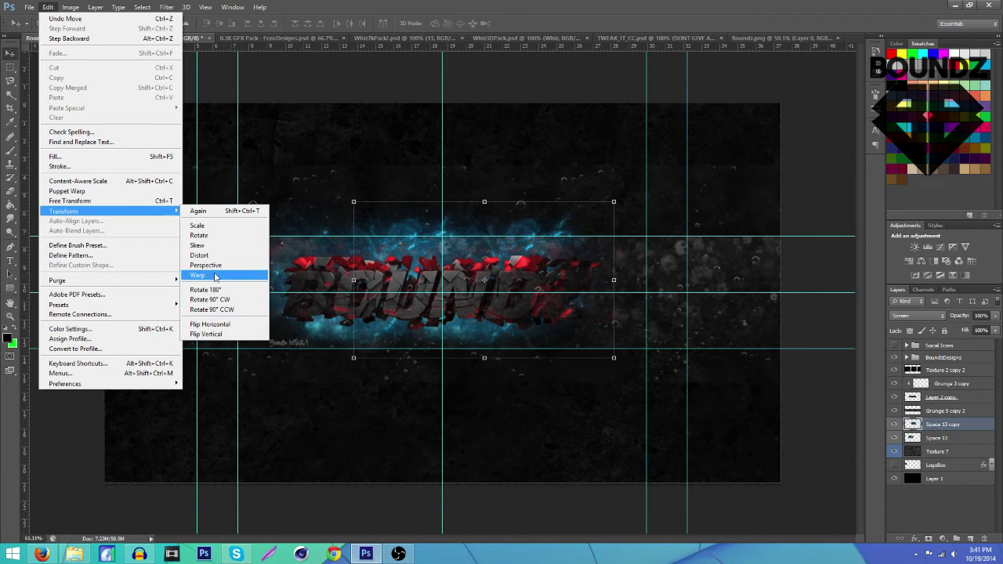
left_click(222, 334)
mouse_move(464, 312)
left_mouse_down()
mouse_move(462, 329)
mouse_move(472, 326)
left_mouse_up()
Step: Merge Space 13 with its copy and set the merged layer's blend mode to Screen
left_click(956, 438, "shift")
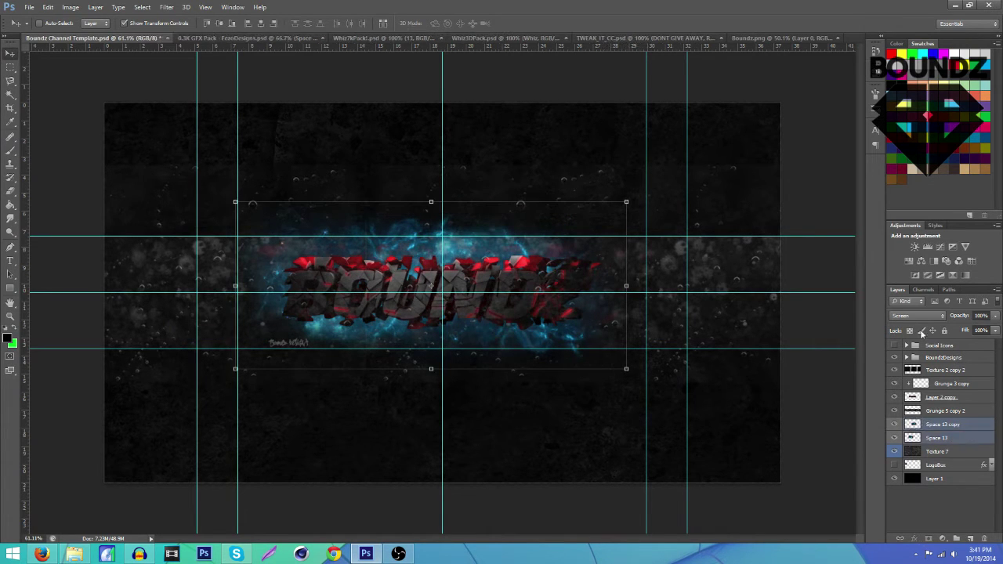
key("ctrl+e")
left_click(912, 316)
left_click(901, 130)
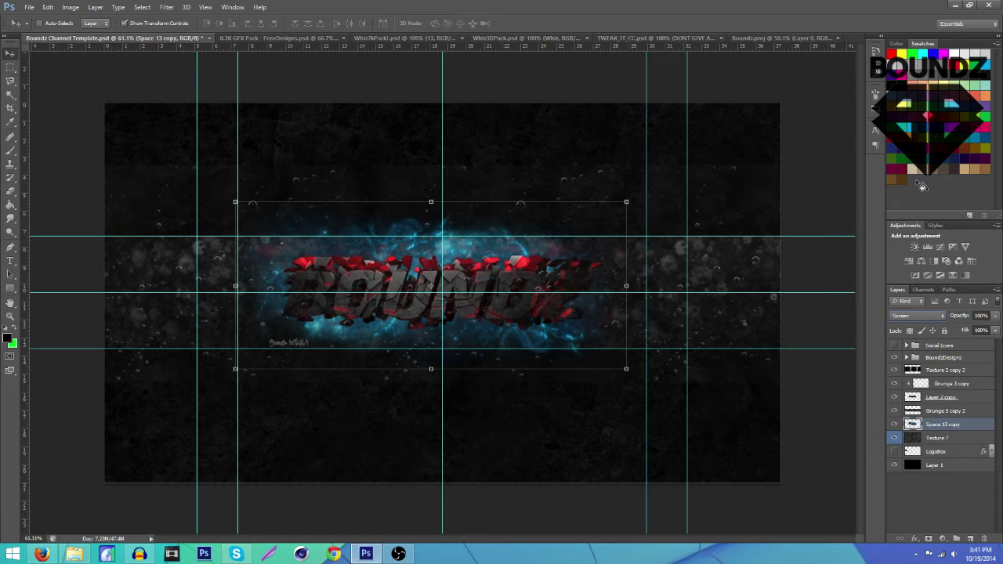
Step: Show the TWEAK IT CC group in TWEAK_IT_CC.psd and copy it into the channel template directly below BoundzDesigns
left_click(670, 39)
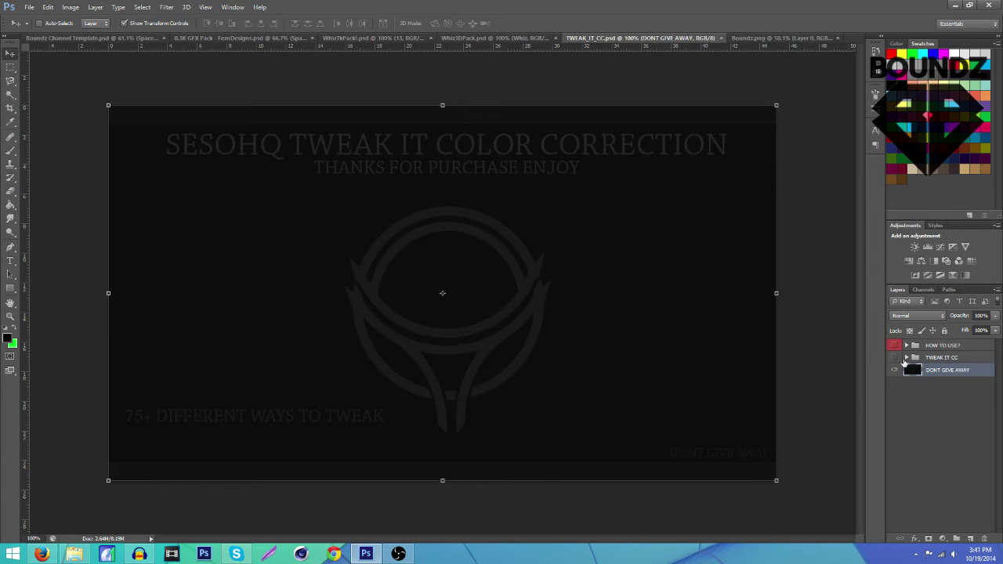
left_click(894, 357)
left_click(936, 357)
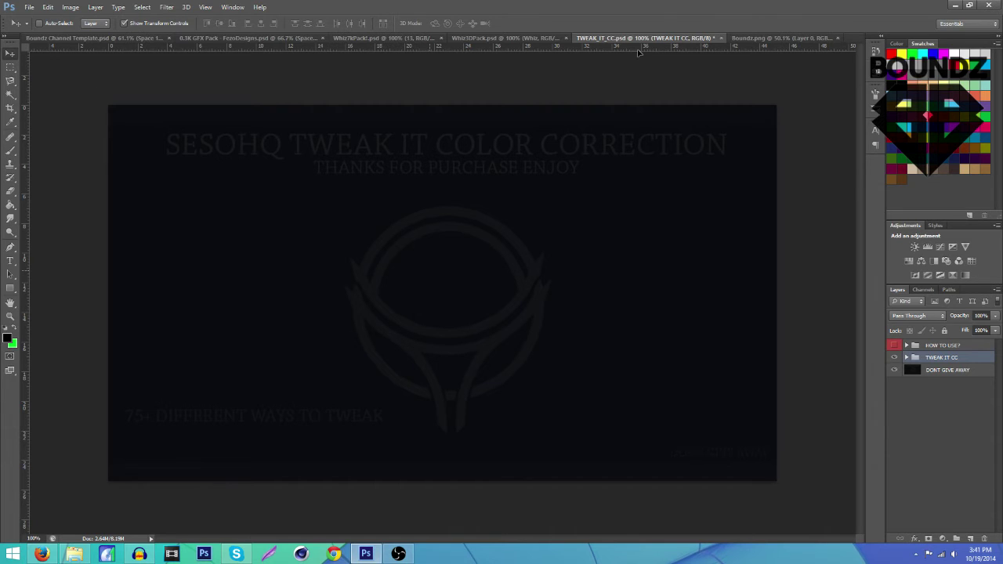
left_click(128, 41)
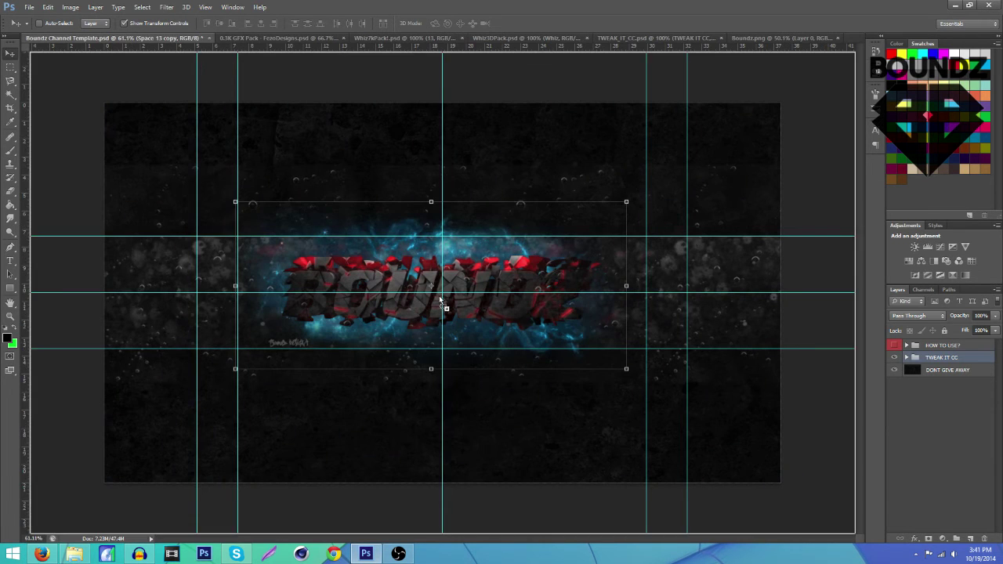
left_click_drag(952, 427, 938, 365)
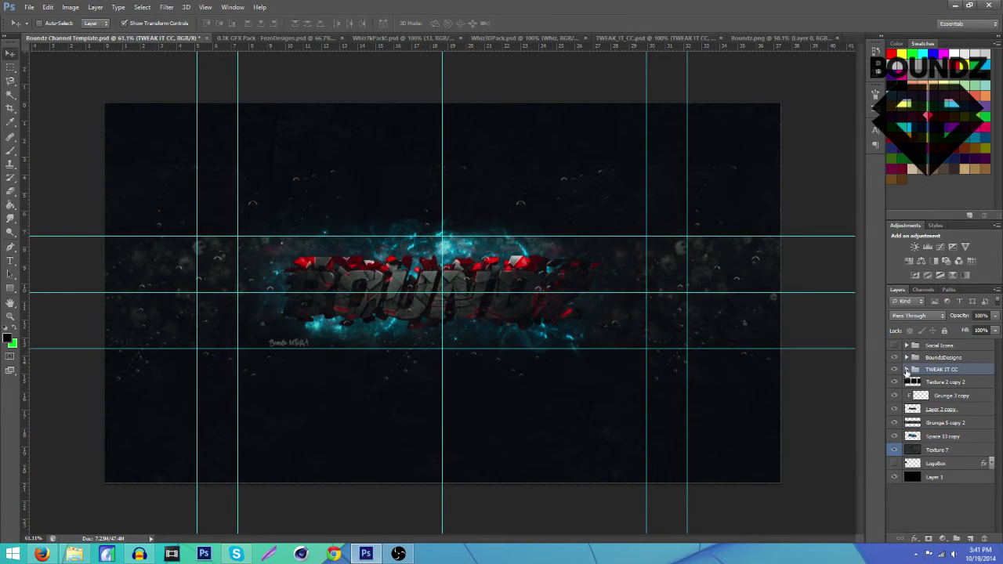
Step: Expand TWEAK IT CC and its COLOR CHANGE group, and preview the different colour options on the banner
left_click(907, 370)
left_click(915, 394)
scroll(913, 399, "down", 2)
left_click(894, 478)
left_click(893, 477)
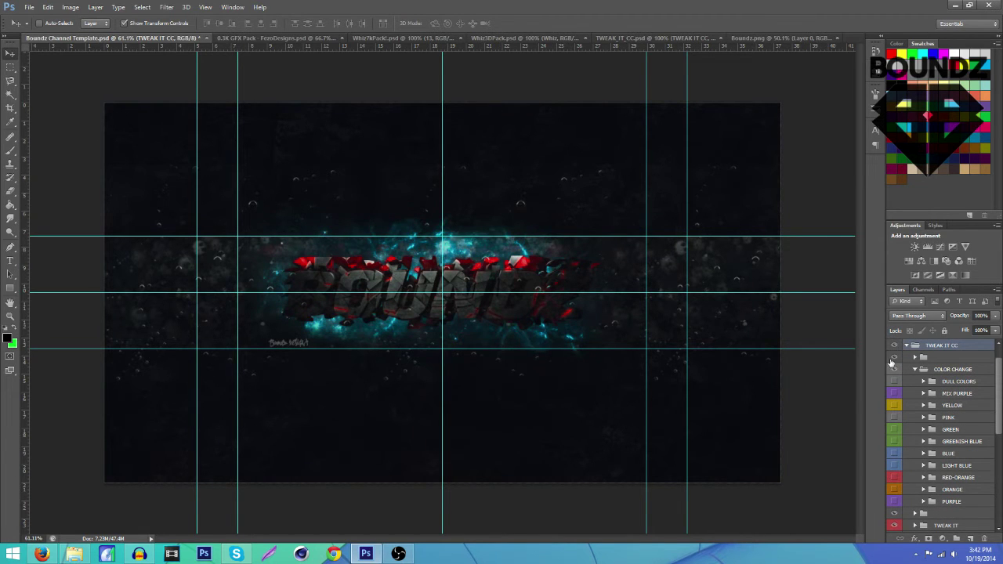
left_click(894, 394)
left_click(894, 394)
left_click(895, 405)
left_click(895, 405)
left_click(894, 416)
left_click(894, 417)
left_click(896, 429)
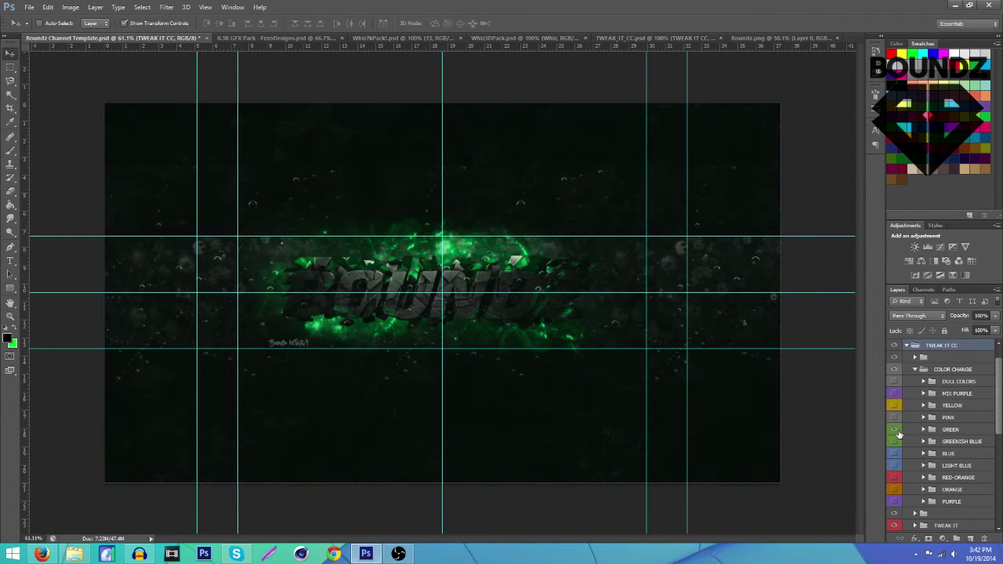
left_click(896, 430)
left_click(894, 441)
left_click(894, 441)
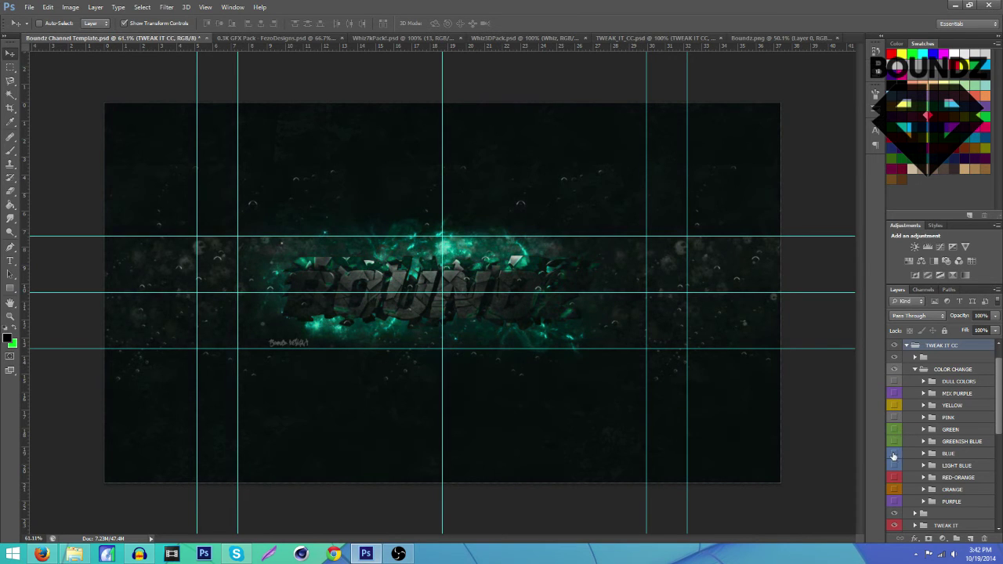
left_click(894, 477)
left_click(894, 477)
left_click(894, 477)
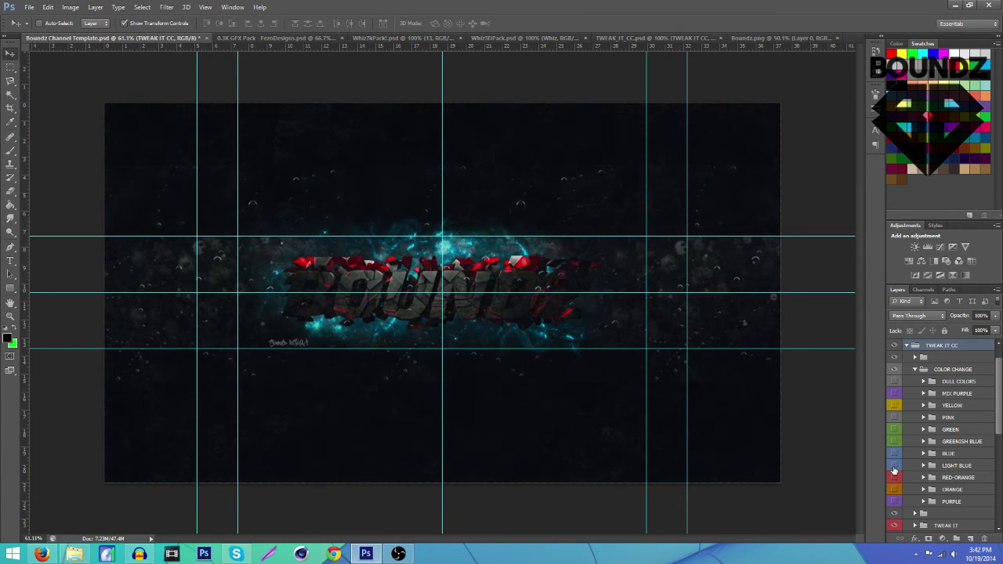
scroll(895, 466, "down", 1)
left_click(894, 466)
left_click(894, 465)
left_click(894, 453)
left_click(894, 453)
Step: Show the GREEN colour option and collapse the COLOR CHANGE group
left_click(894, 392)
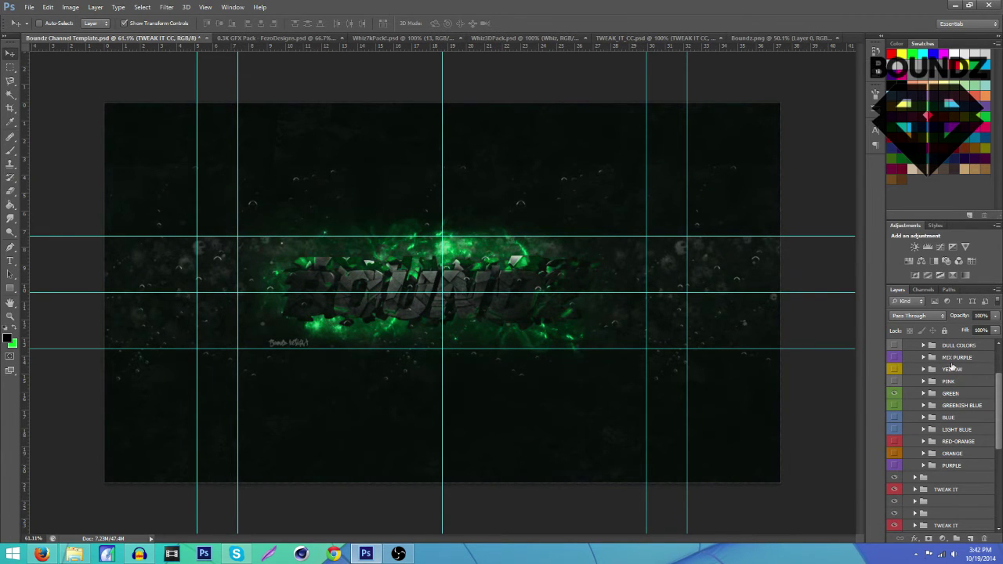
scroll(927, 400, "up", 1)
left_click(916, 369)
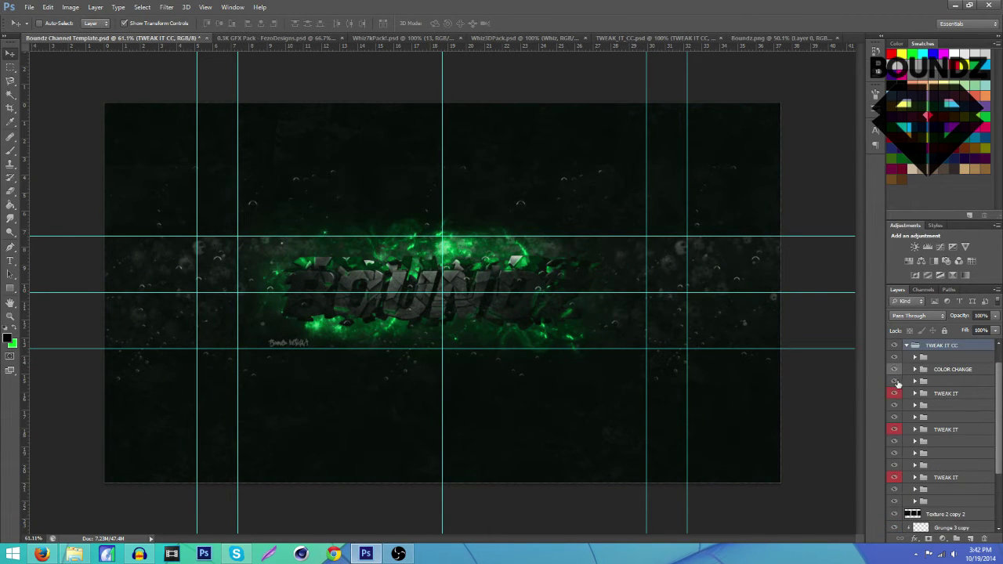
Step: Expand the unnamed group below COLOR CHANGE and make its QUICK TWEAK group visible
left_click(915, 380)
left_click(895, 394)
left_click(894, 394)
left_click(894, 395)
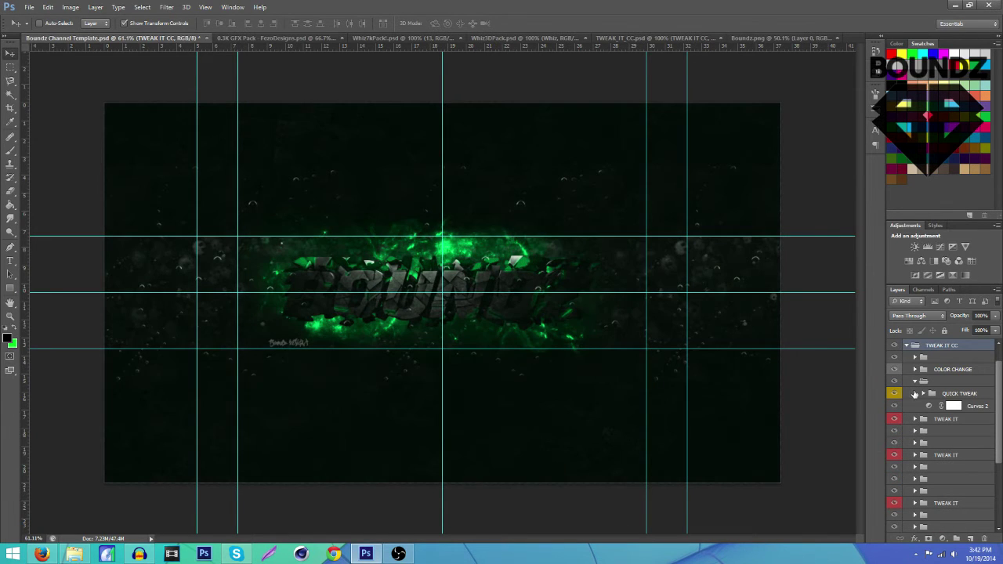
Step: Open the opacity controls of the adjustments inside QUICK TWEAK, and collapse that group and its parent
left_click(925, 395)
left_click(972, 406)
left_click(995, 315)
left_click(973, 422)
left_click(996, 317)
left_click(940, 393)
left_click(923, 393)
left_click(917, 382)
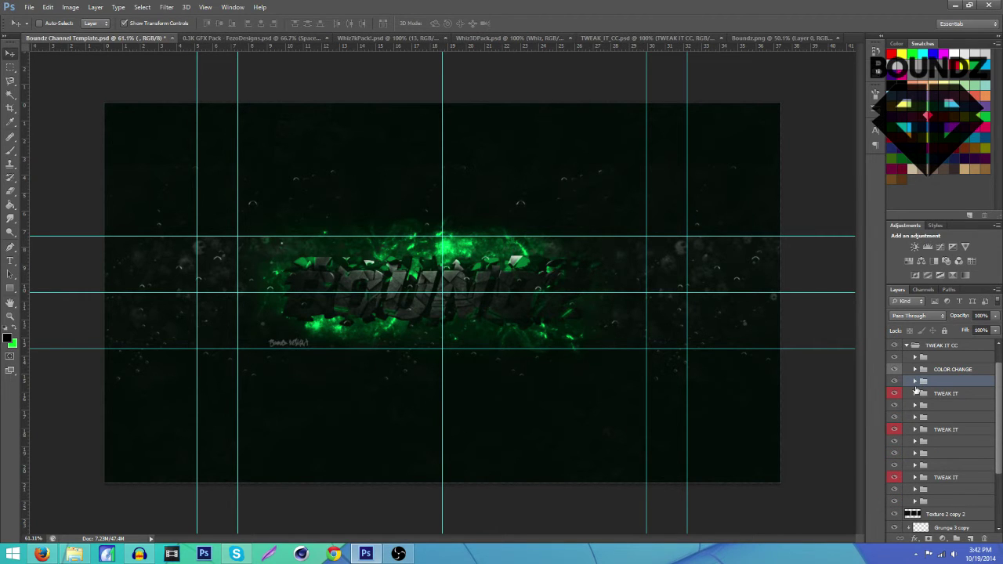
Step: Look inside the Levels 1 group and preview the numbered tweaks of the first TWEAK IT group
left_click(915, 405)
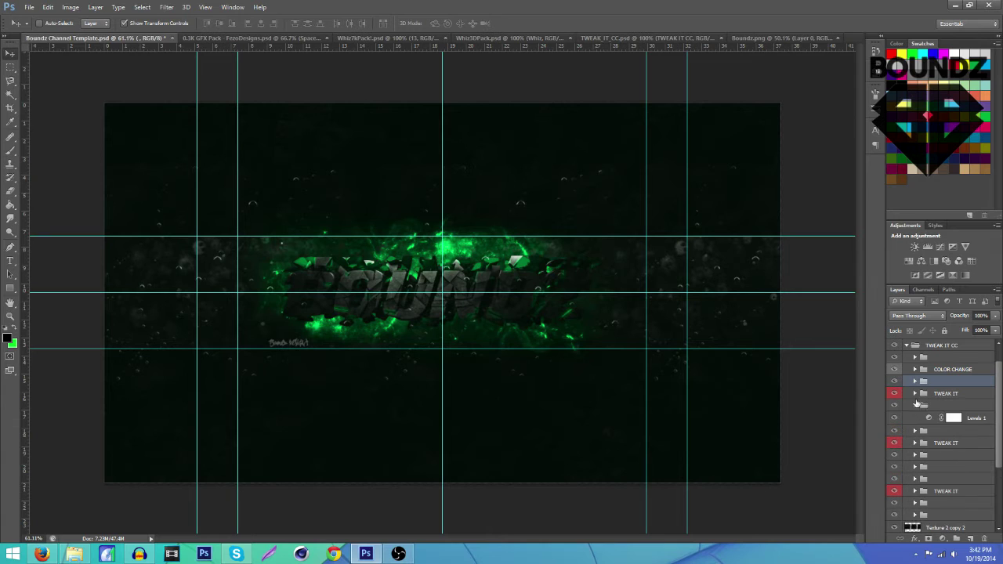
left_click(914, 405)
left_click(915, 393)
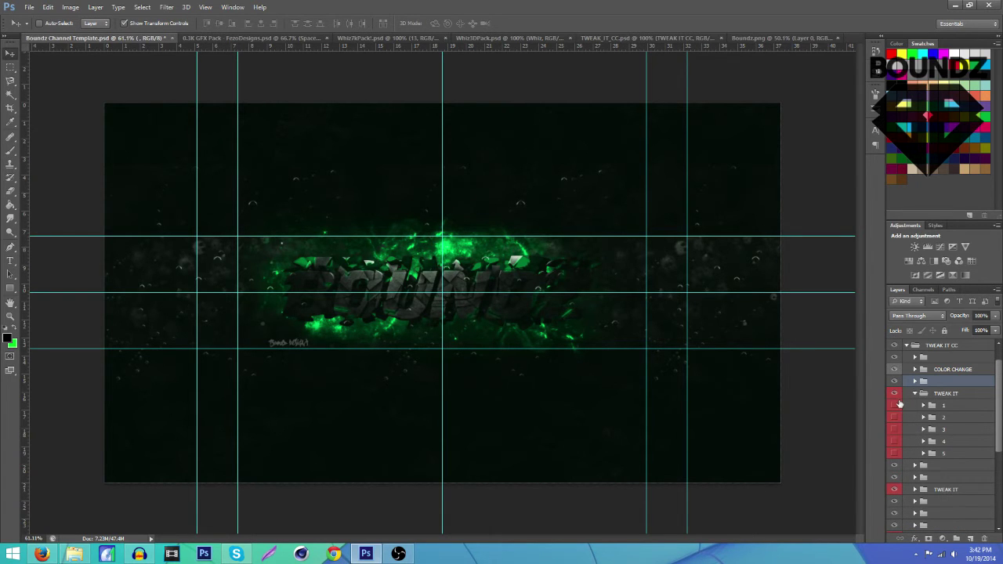
left_click(895, 406)
left_click(895, 406)
left_click(896, 454)
left_click(896, 455)
left_click(896, 442)
left_click(896, 433)
Step: Show tweak 2 in the first TWEAK IT group, set its opacity to 37%, and collapse the group
left_click(895, 418)
left_click(963, 418)
left_click(995, 315)
left_click_drag(995, 328, 966, 330)
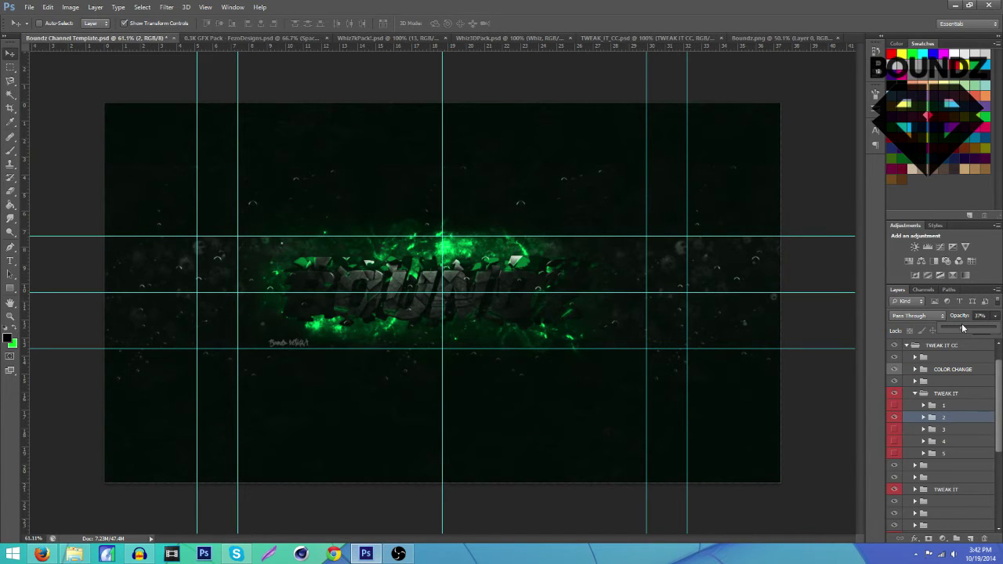
left_click(915, 393)
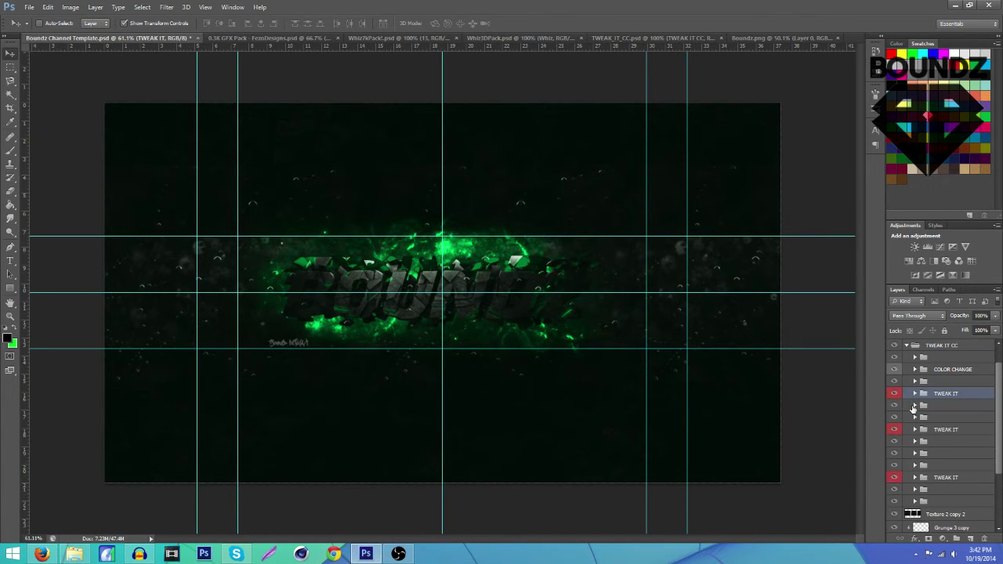
double_click(919, 406)
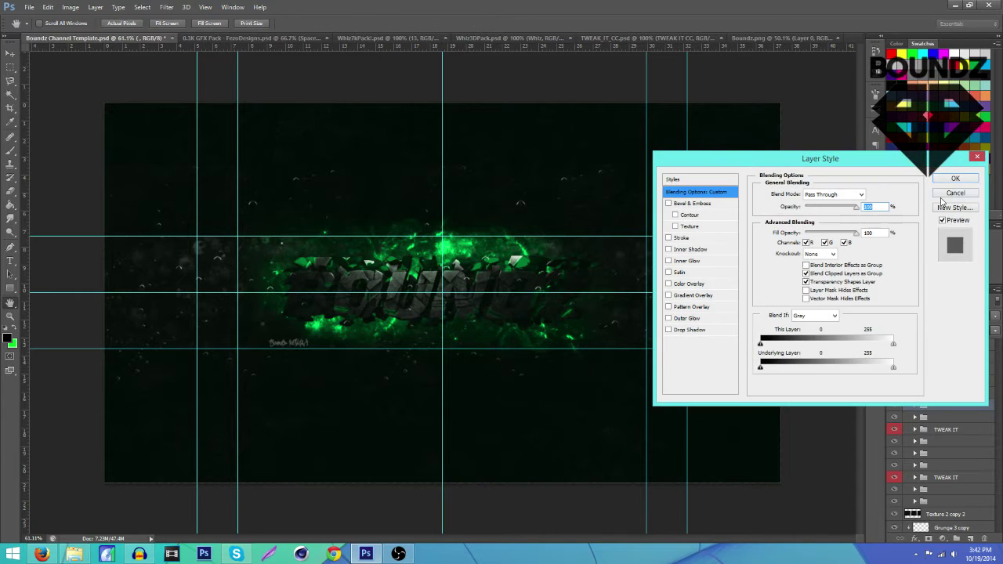
left_click(941, 197)
left_click(915, 406)
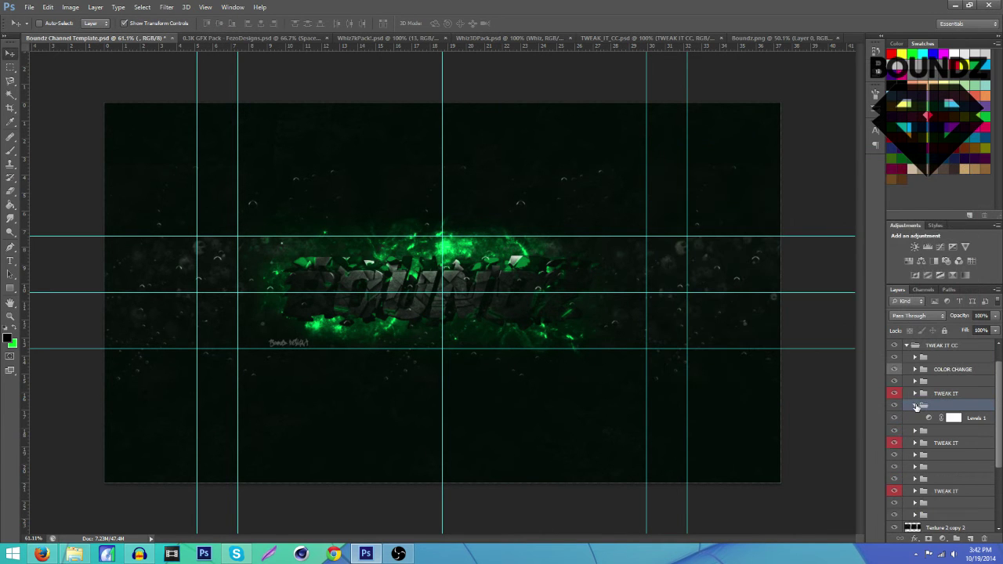
left_click(915, 406)
Step: Expand the second TWEAK IT group, preview tweak 1, and make tweaks 2 and 3 visible
scroll(916, 416, "down", 2)
left_click(915, 382)
left_click(894, 393)
left_click(894, 393)
left_click(894, 406)
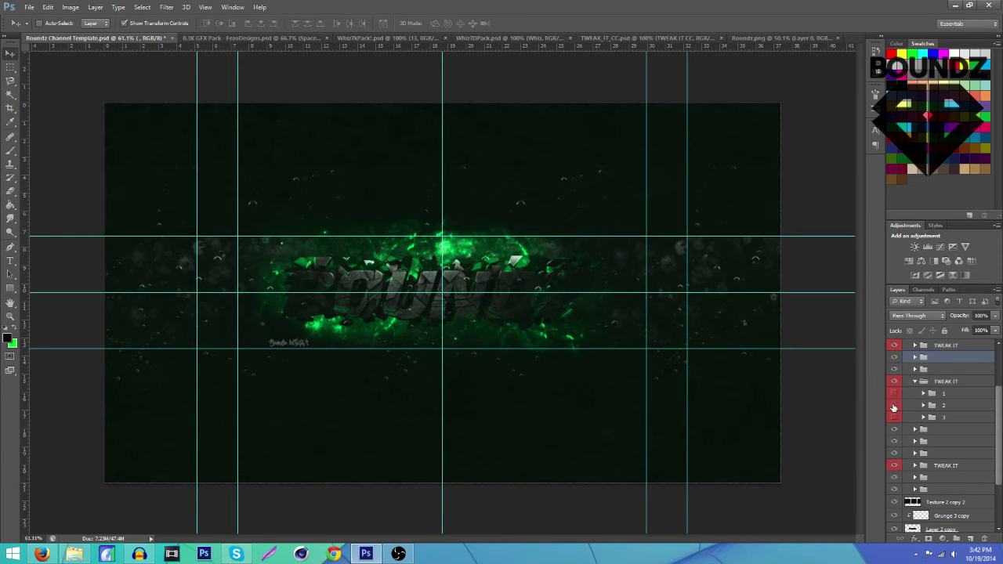
left_click(896, 418)
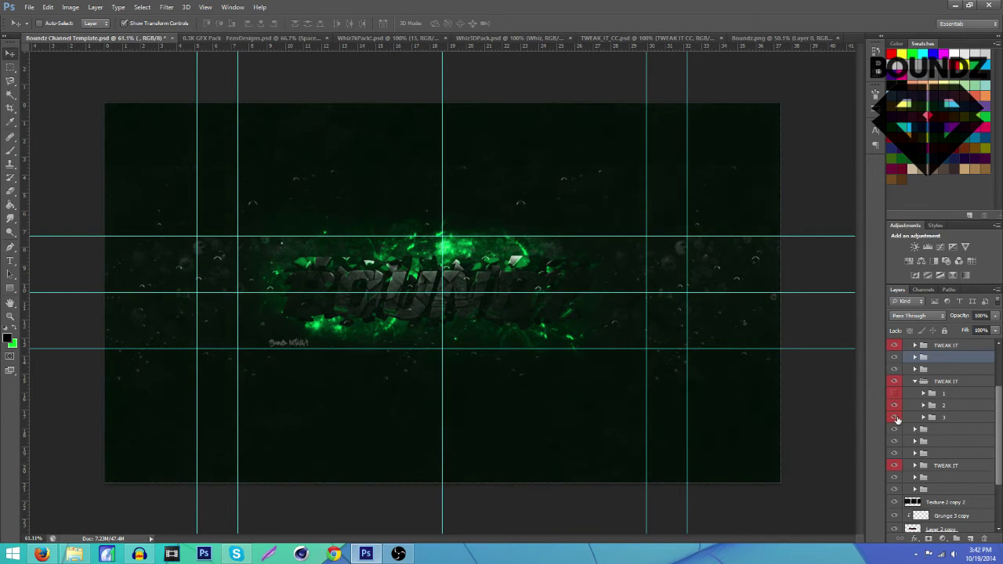
Step: Set the opacity of tweak 3 in the second TWEAK IT group to 42%
left_click(940, 417)
left_click(995, 315)
left_click_drag(993, 326, 965, 333)
Step: Expand the third TWEAK IT group and preview its tweaks 5, 4, 3 and 1 on the banner
left_click(914, 465)
left_click(896, 454)
left_click(896, 453)
left_click(896, 453)
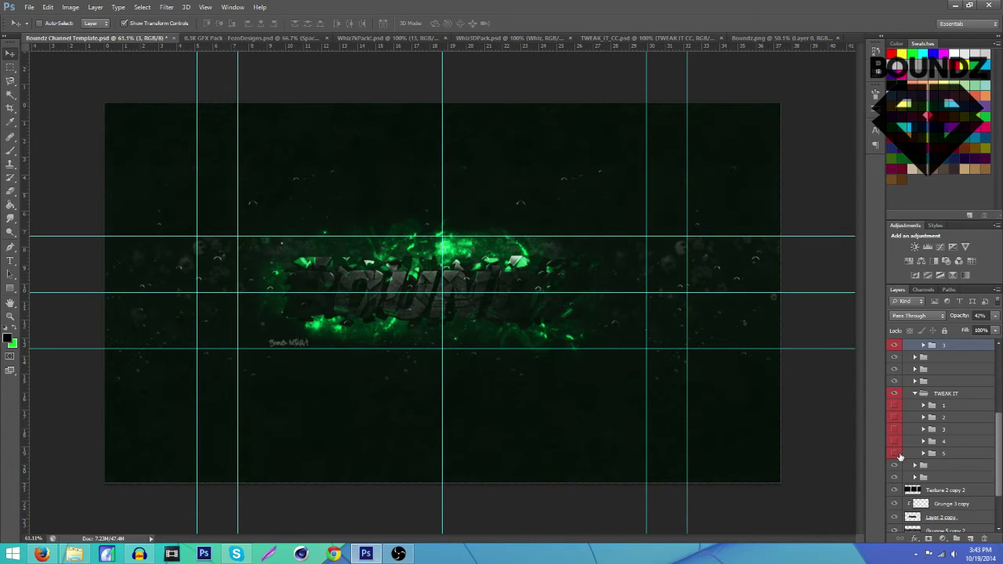
left_click(895, 440)
left_click(896, 439)
left_click(896, 430)
left_click(896, 431)
left_click(896, 407)
left_click(898, 408)
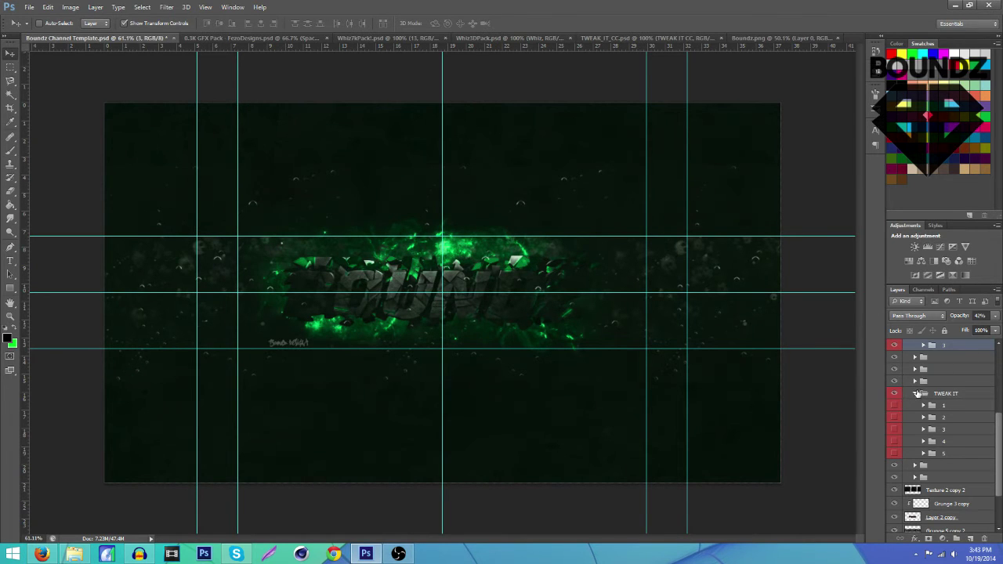
Step: Collapse the third TWEAK IT group and the whole TWEAK IT CC group
left_click(916, 394)
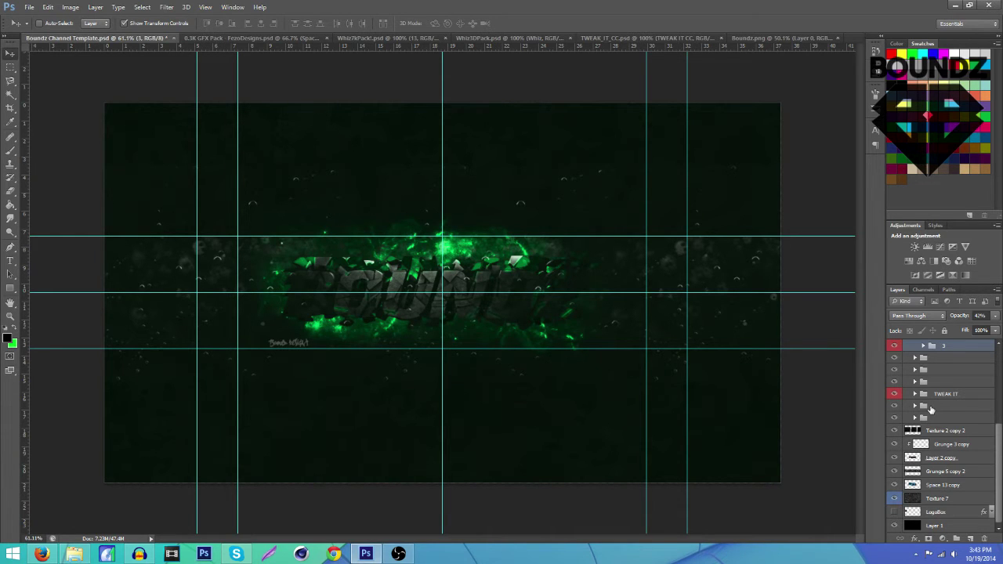
scroll(931, 409, "up", 3)
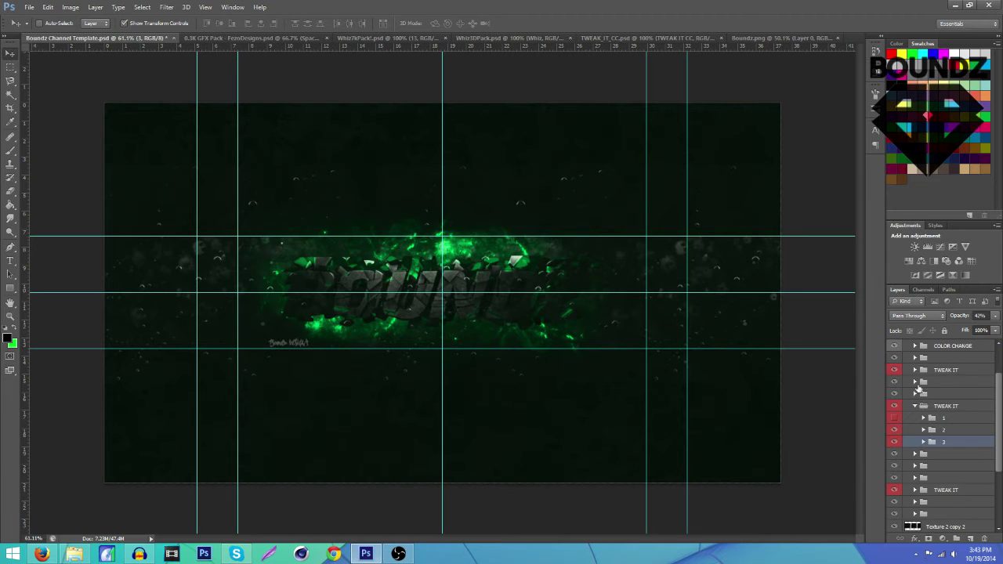
left_click(907, 369)
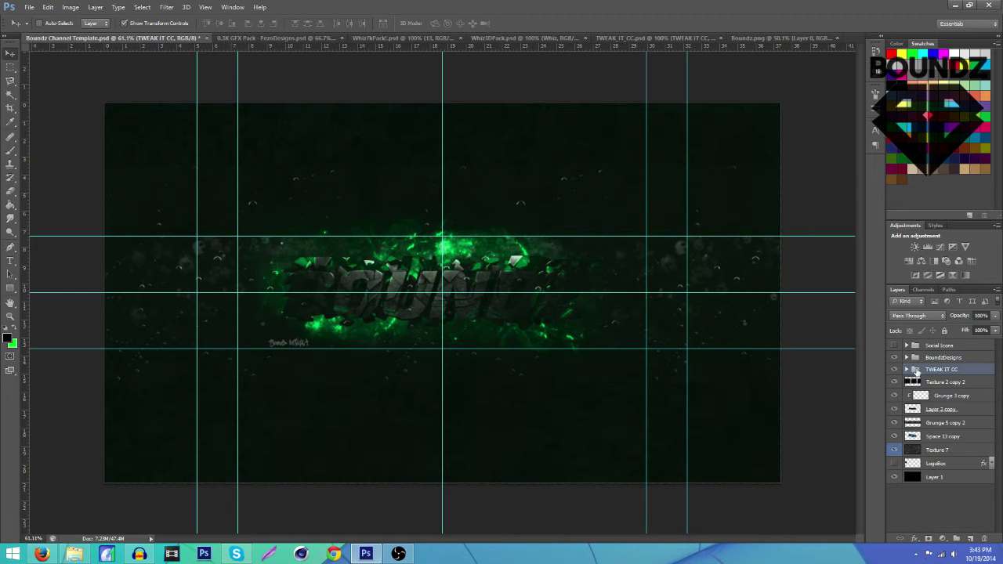
Step: Try adjusting the TWEAK IT CC group's opacity and compare the banner with and without the group
left_click(996, 316)
left_click_drag(981, 329, 977, 330)
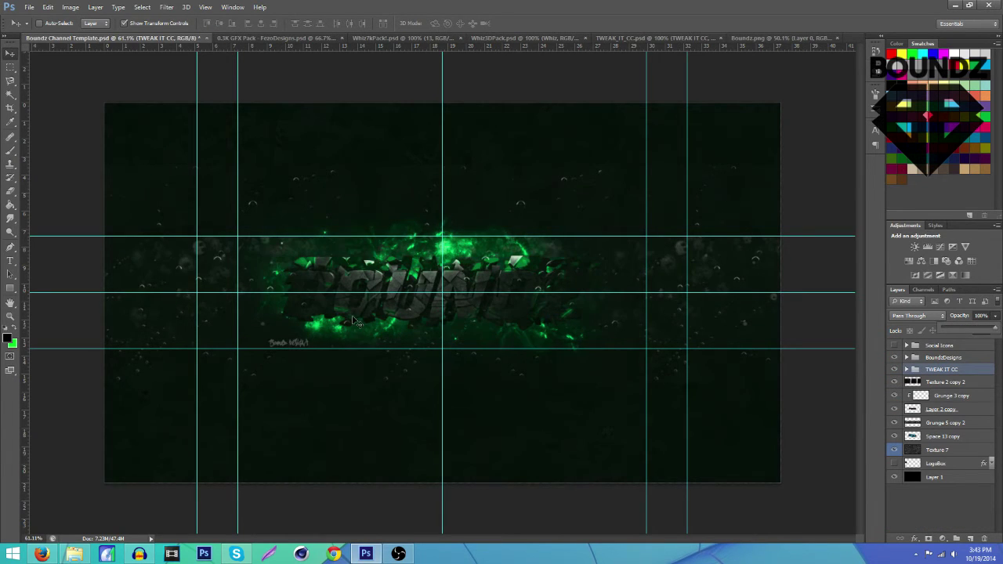
left_click(894, 369)
left_click(894, 370)
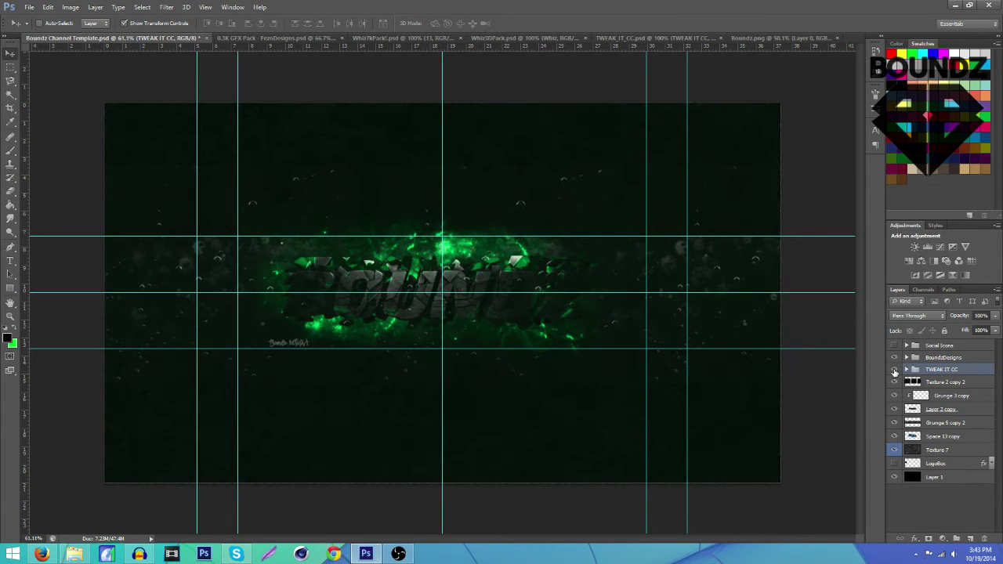
scroll(454, 326, "down", 1)
scroll(454, 325, "up", 1)
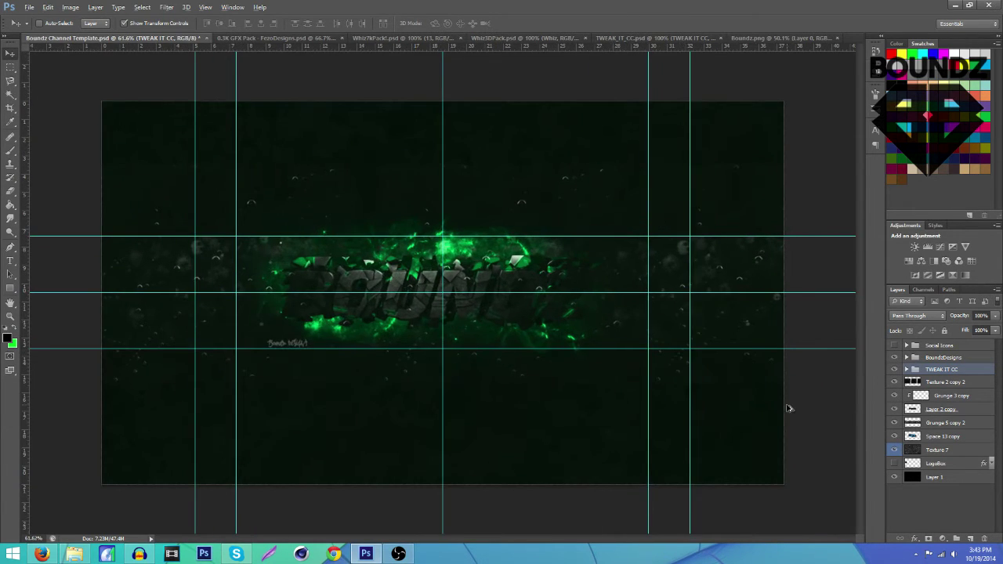
Step: Add a new layer above Layer 2 copy, clipped to the BOUNDZ text, and make it active
left_click(952, 412)
left_click(894, 410)
left_click(895, 410)
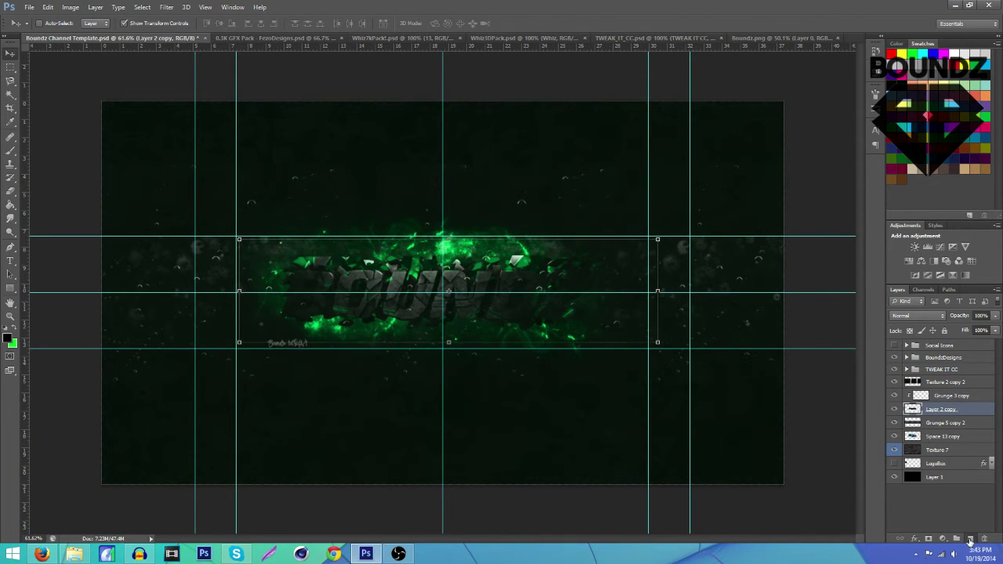
left_click(970, 538)
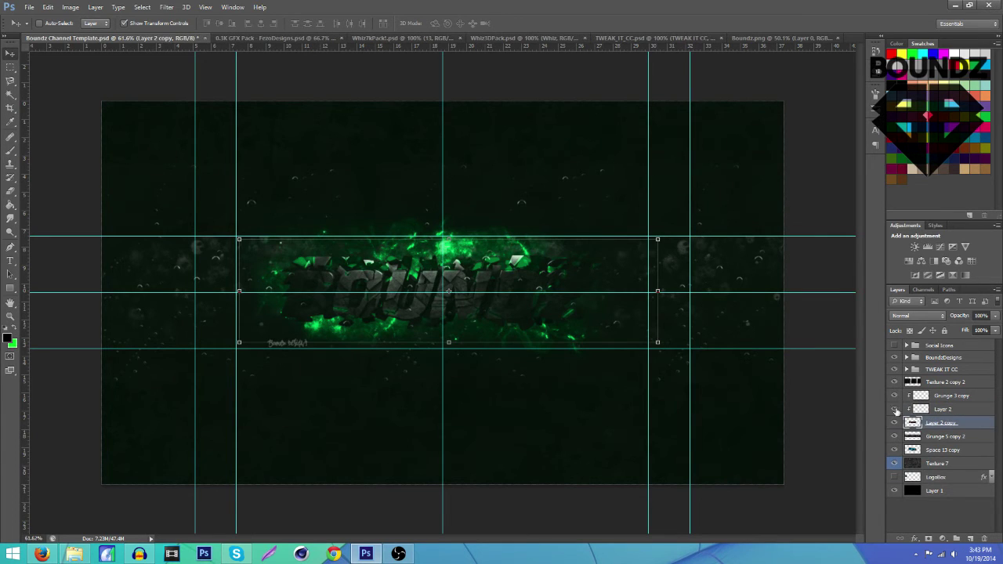
left_click(947, 407)
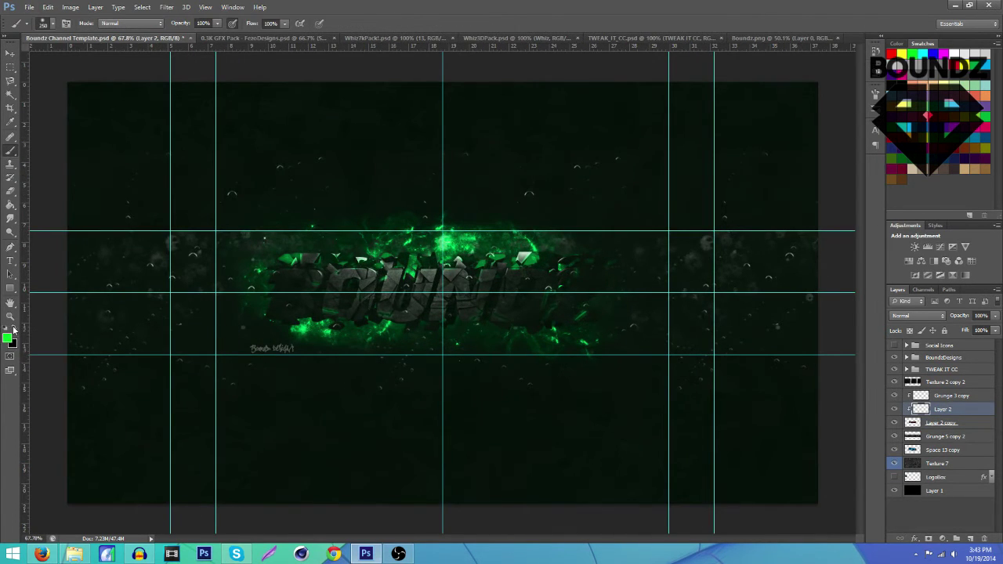
Step: Paint soft white spots with a 120 px brush over the dark lower-left and right-hand letters of the text
left_click(7, 330)
left_click(13, 329)
right_click(262, 265, "alt")
left_click(284, 306)
left_click_drag(285, 306, 391, 310)
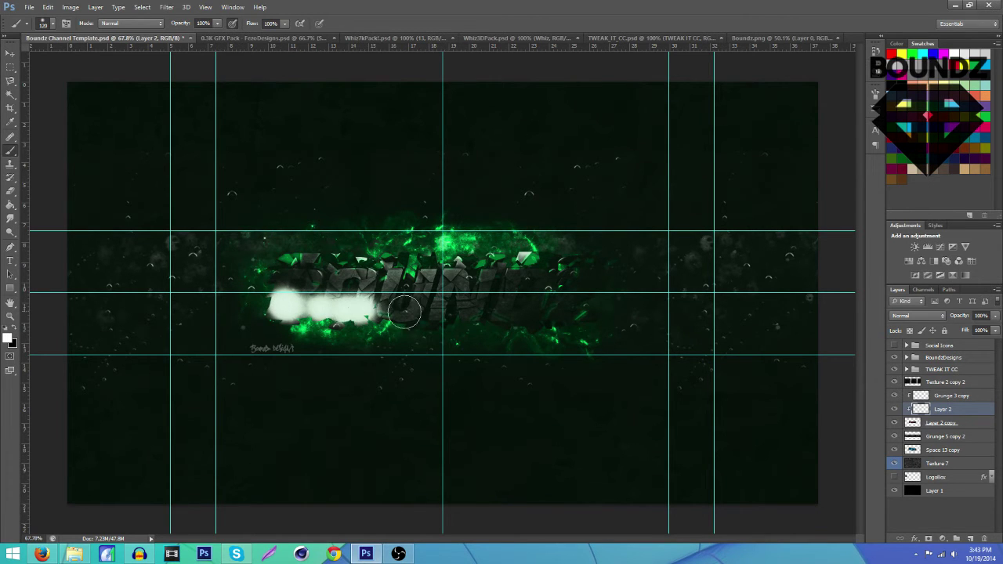
left_click(516, 311)
left_click(530, 280)
left_click(566, 297)
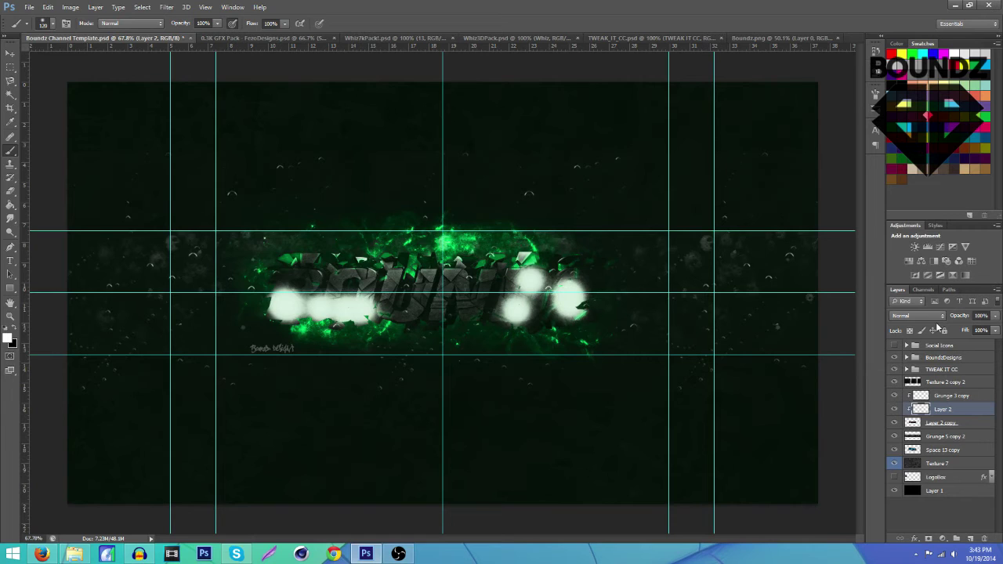
Step: Set Layer 2's blend mode to Overlay and compare the text with and without the painted highlights
left_click(919, 315)
left_click(906, 281)
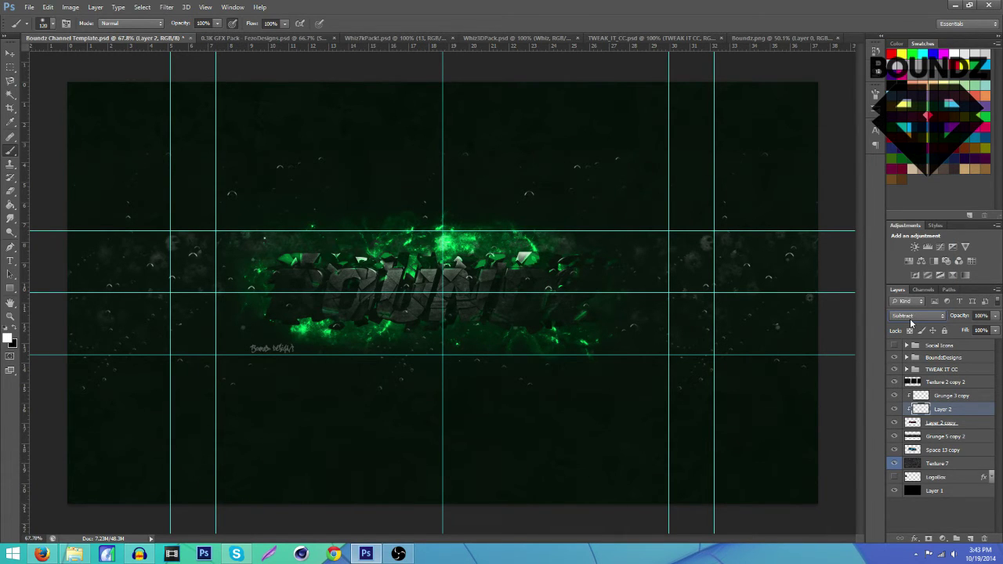
key("Up")
key("Up")
key("Up")
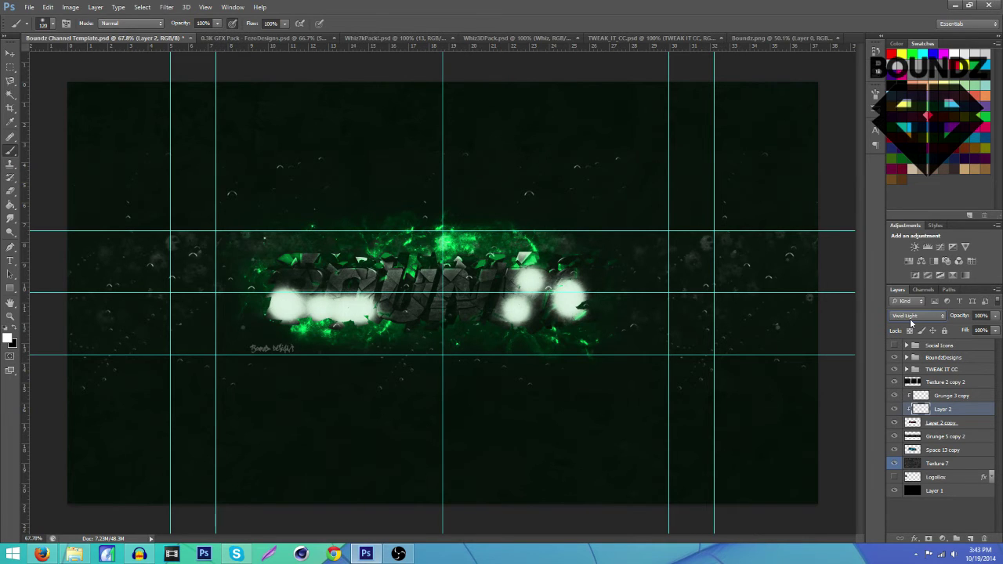
key("Up")
key("Up")
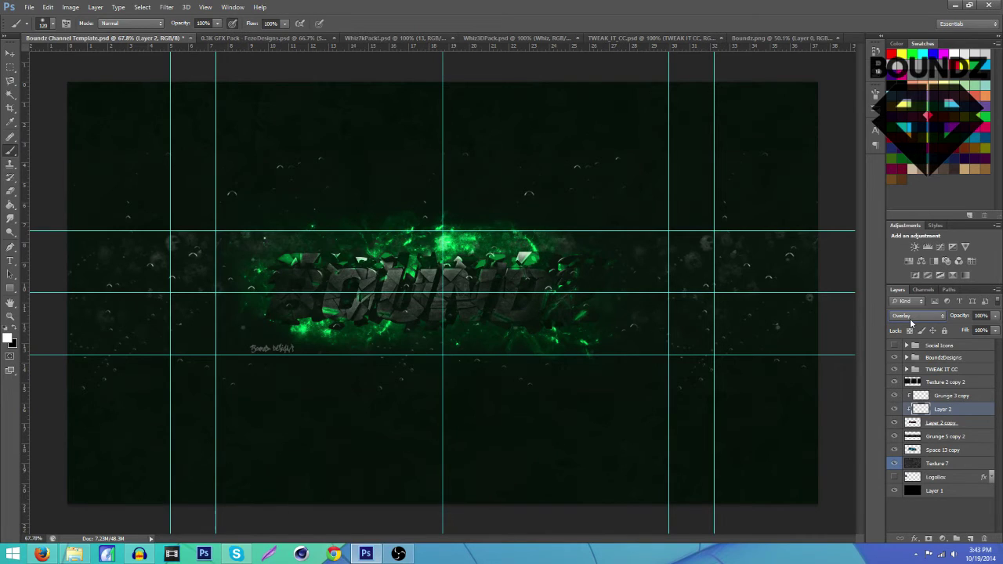
left_click(894, 410)
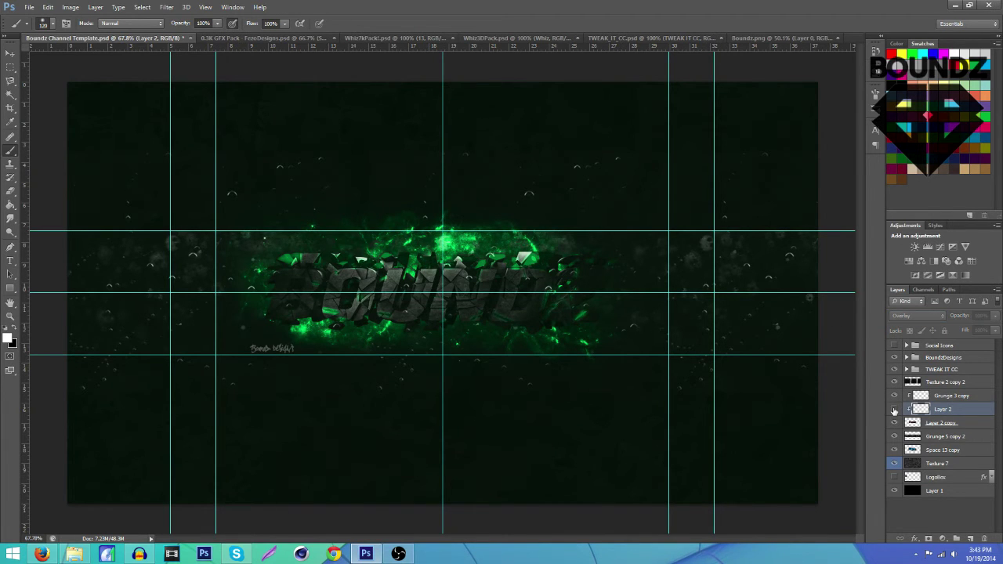
left_click(894, 410)
left_click(894, 410)
left_click(894, 410)
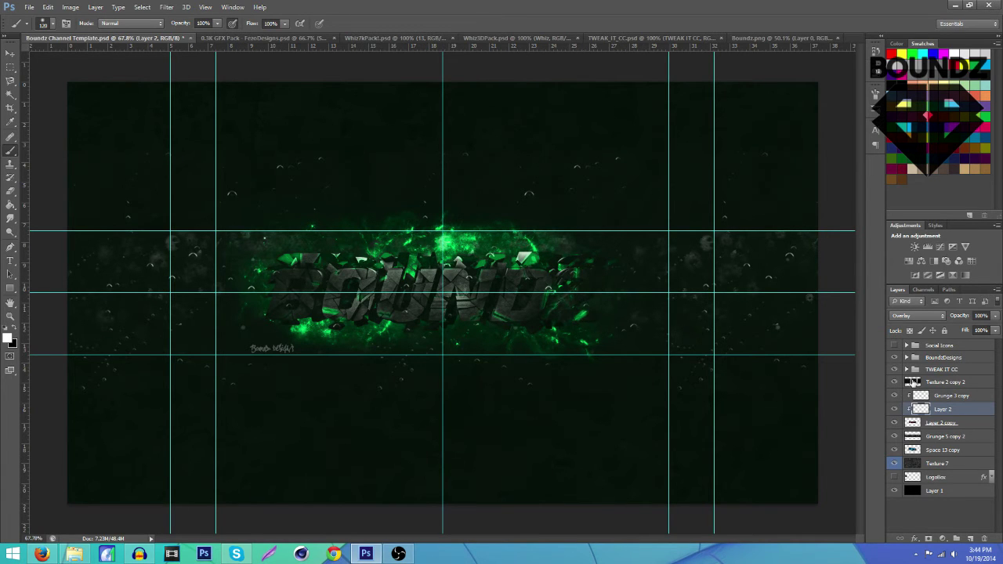
Step: Check the highlights on the whole banner by toggling Layer 2, and reduce the layer's opacity to 64%
scroll(557, 319, "down", 3)
scroll(526, 312, "up", 2)
left_click(895, 412)
left_click(896, 411)
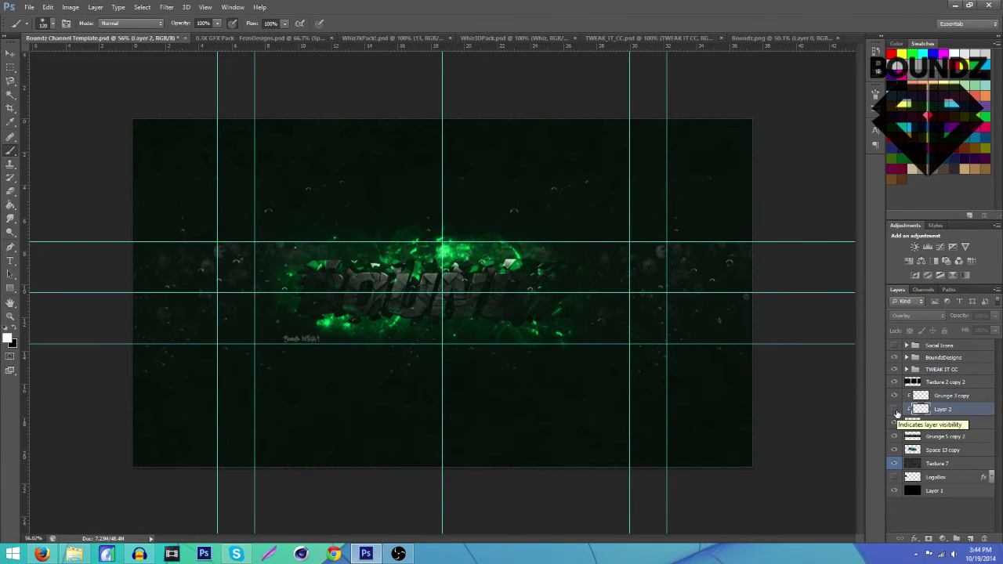
left_click(897, 412)
left_click(894, 410)
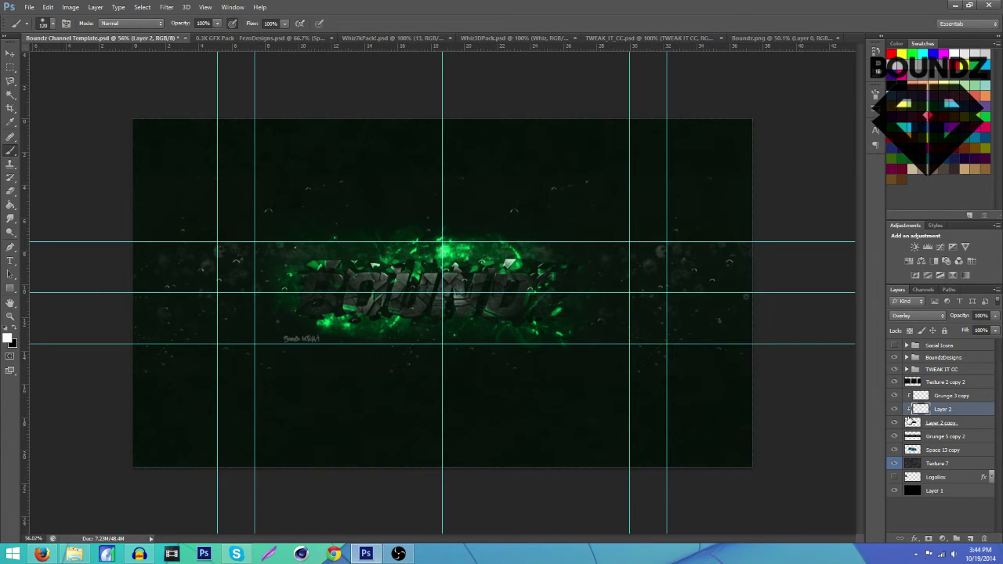
left_click(994, 330)
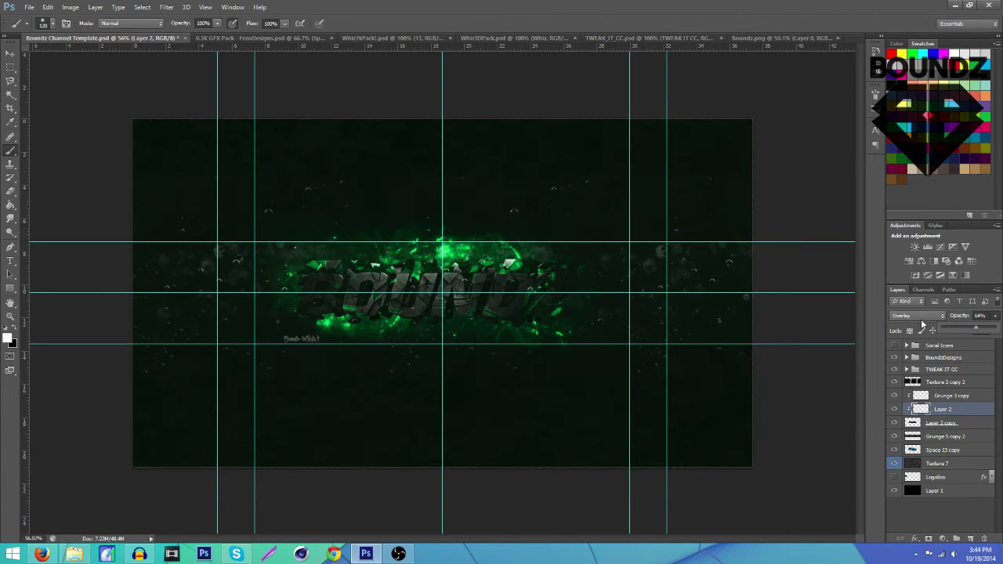
left_click(10, 52)
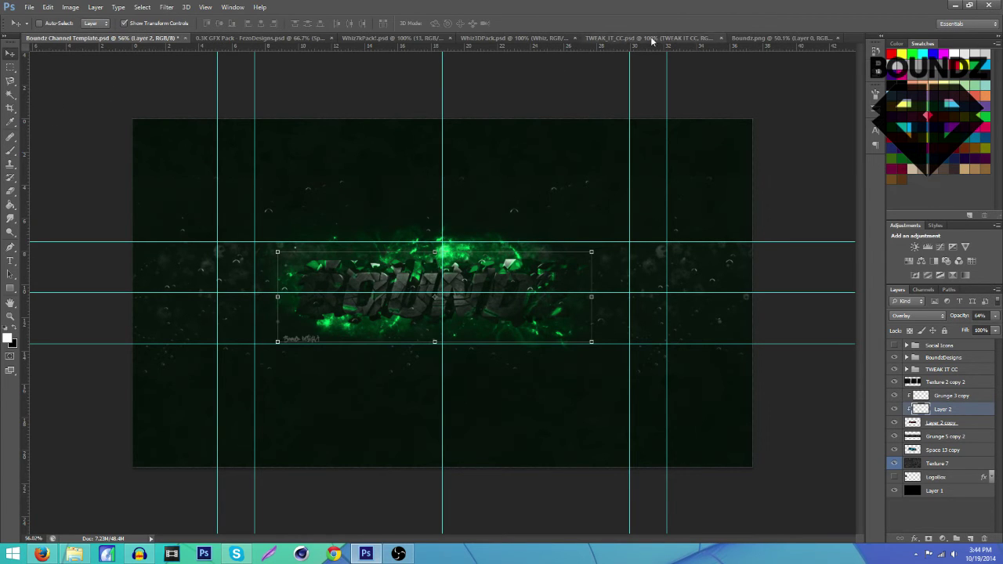
Step: Switch to the 0.3K GFX Pack document, hide Space 13, preview Space 4 and Space 3, and collapse the Space group
left_click(290, 38)
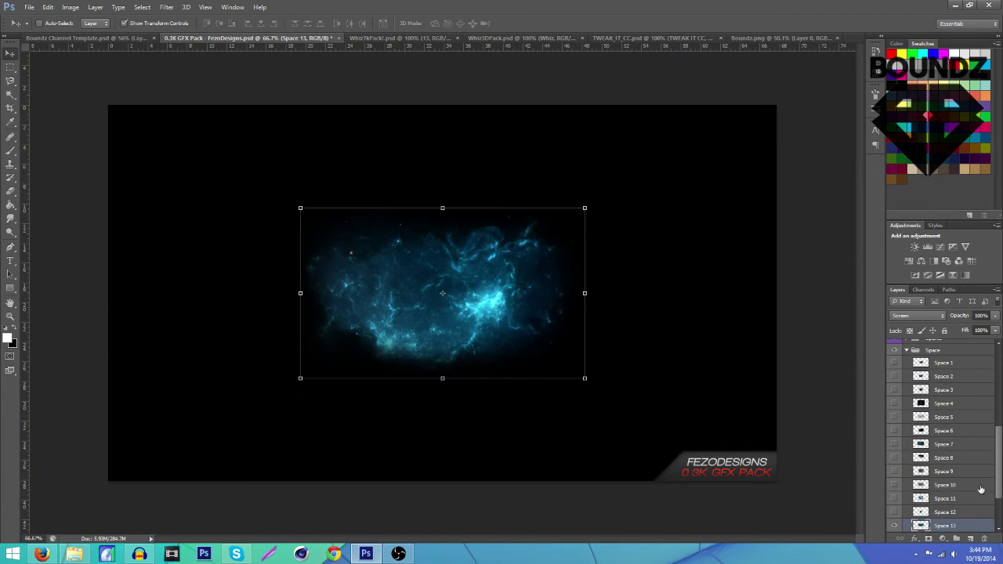
left_click(894, 526)
left_click(895, 403)
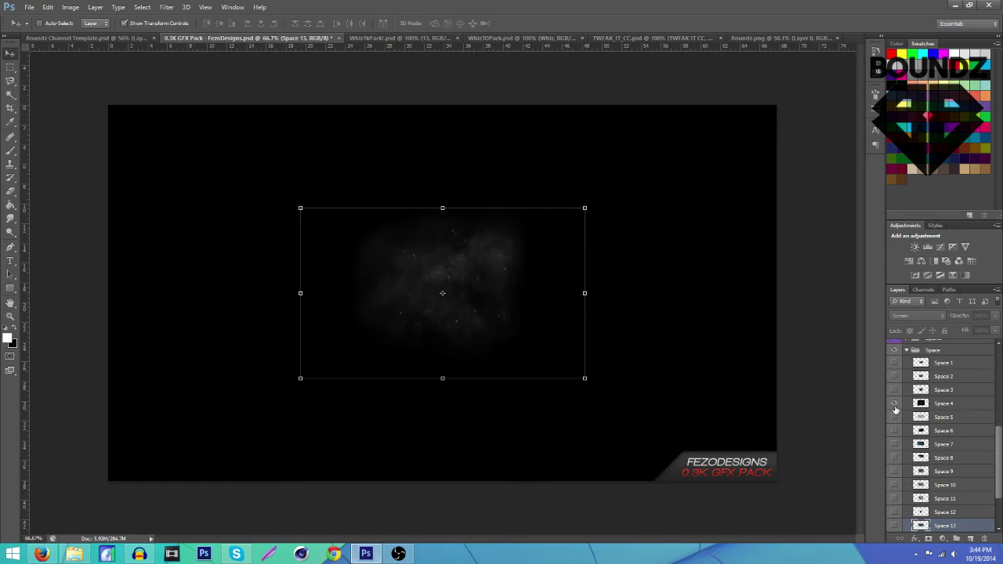
left_click(894, 404)
left_click(895, 389)
left_click(894, 389)
scroll(894, 390, "down", 5)
scroll(901, 478, "up", 4)
scroll(907, 469, "up", 1)
left_click(906, 352)
Step: Open Lanz EXCLUSIVE PACK.psd from the LANZ EXCLUSIVE PACK folder inside Packs
left_click(29, 7)
left_click(36, 28)
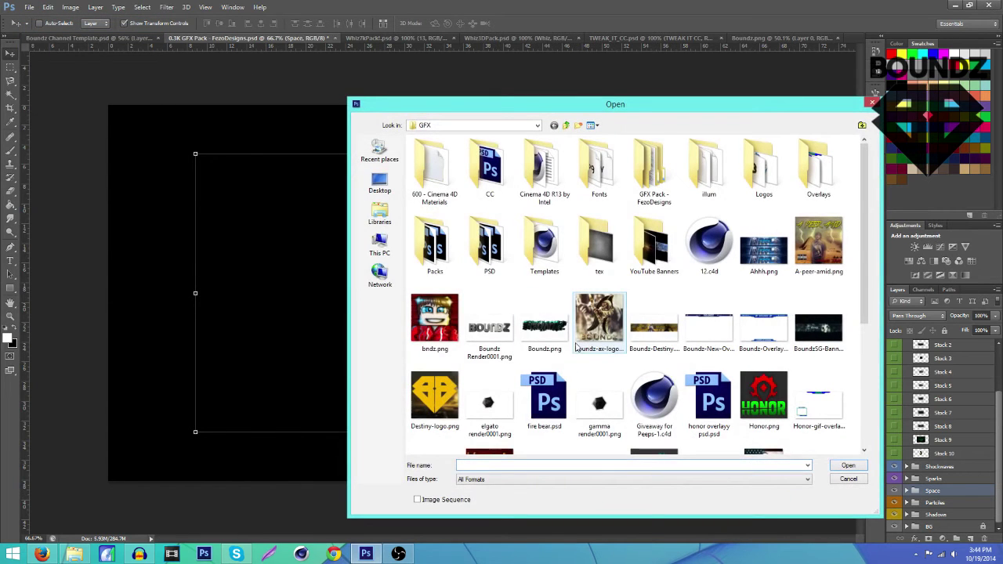
double_click(435, 243)
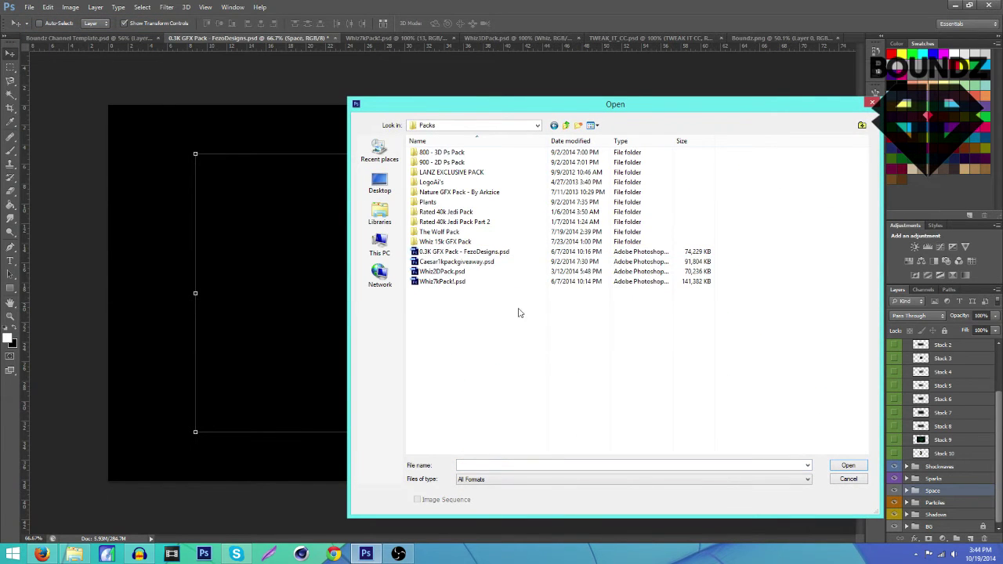
double_click(449, 173)
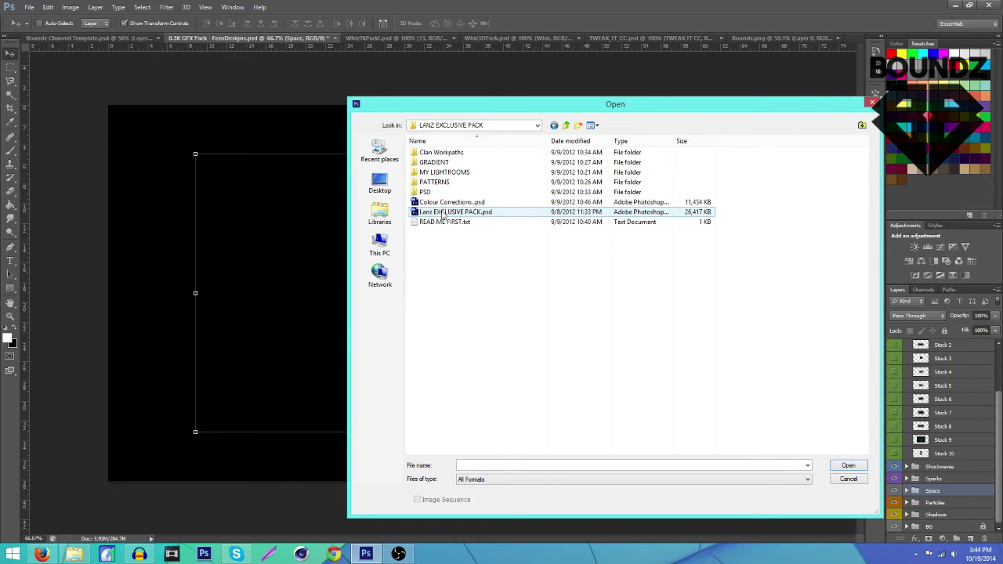
double_click(442, 211)
left_click(500, 209)
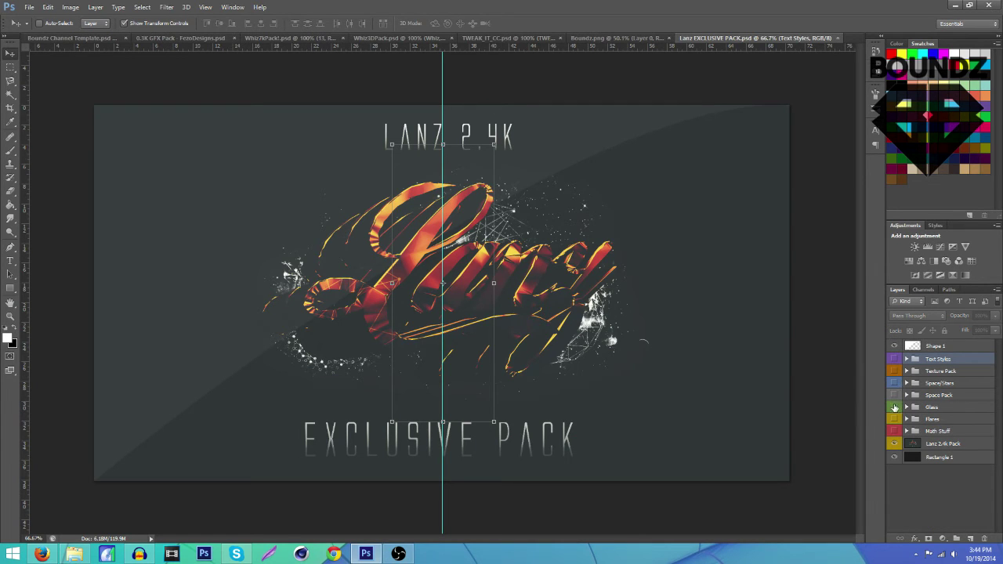
Step: Return to the 0.3K GFX Pack document, swap the expanded Stocks group for Effects, and preview Effects 1
left_click(181, 37)
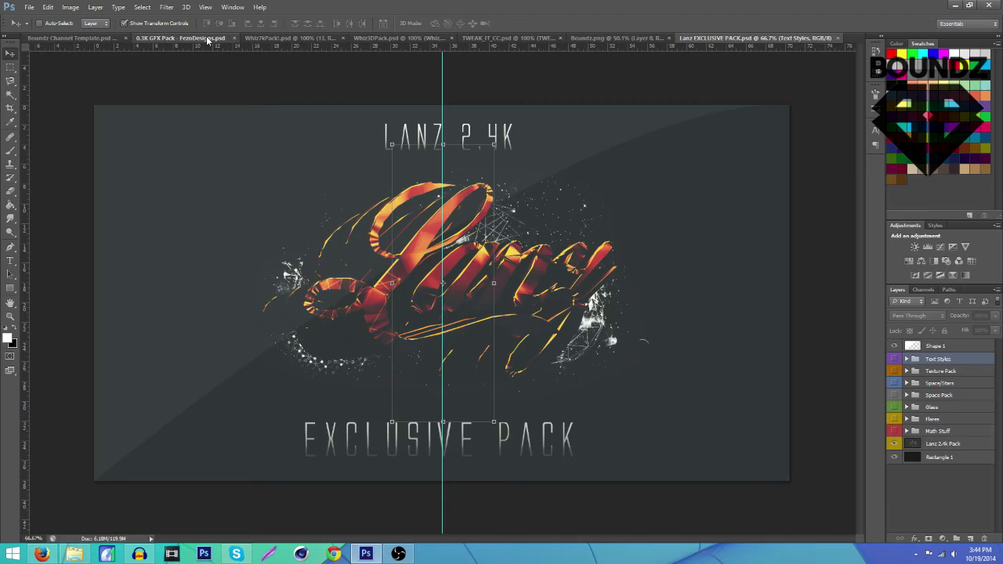
scroll(921, 447, "up", 1)
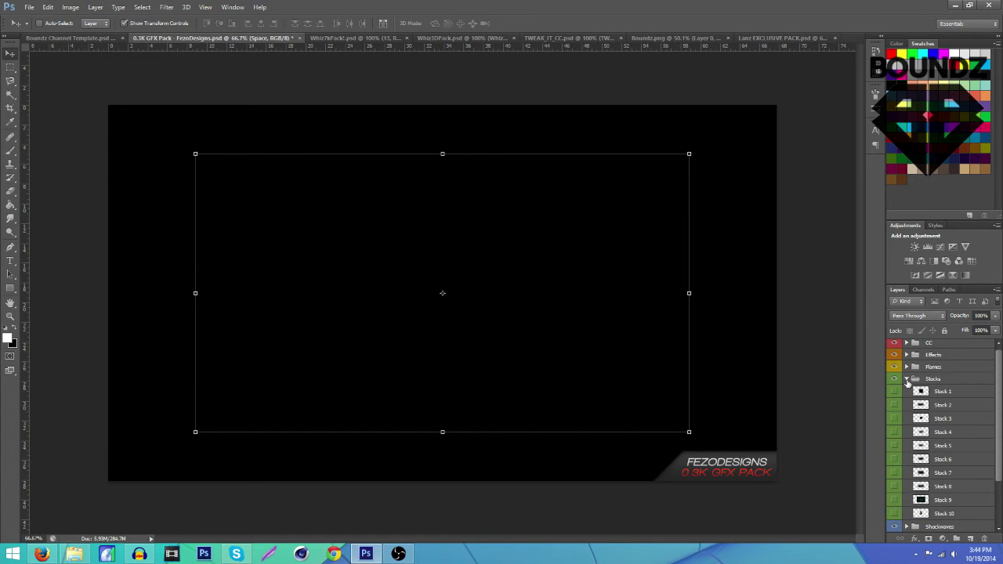
left_click(906, 380)
left_click(907, 358)
left_click(894, 371)
left_click(894, 371)
Step: Preview Effects 18, 16, 15, 13, 11, 10, 9 and 8 one at a time, hiding each again
scroll(909, 431, "down", 3)
left_click(894, 516)
left_click(894, 517)
left_click(894, 490)
left_click(894, 489)
left_click(894, 476)
left_click(894, 475)
left_click(893, 449)
left_click(893, 449)
left_click(893, 422)
left_click(893, 422)
left_click(895, 407)
left_click(894, 407)
left_click(895, 394)
left_click(894, 394)
left_click(895, 381)
left_click(895, 381)
Step: Preview Effects 13 repeatedly, followed by Effects 14 and 15, hiding each again
left_click(897, 448)
left_click(897, 448)
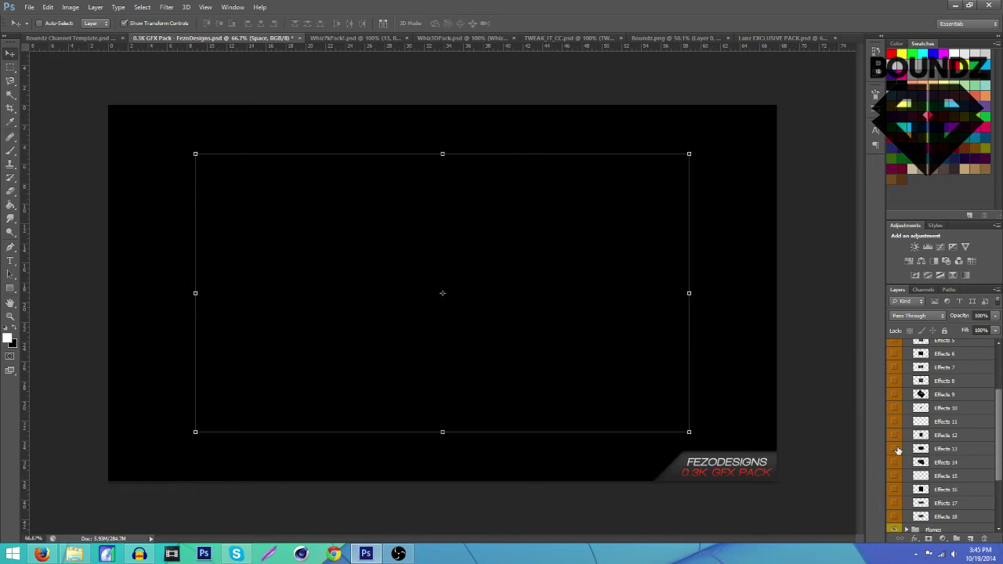
left_click(897, 449)
left_click(897, 448)
left_click(897, 450)
left_click(897, 454)
left_click(897, 462)
left_click(897, 463)
left_click(896, 476)
left_click(895, 475)
scroll(897, 470, "down", 3)
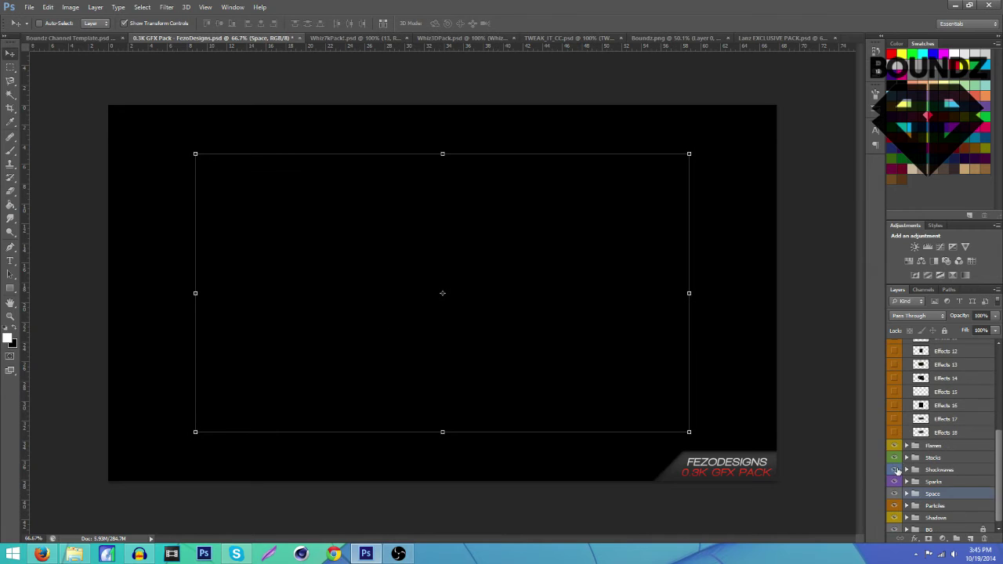
Step: Preview the earlier effects in the Effects group, including Effects 2 and 3, and look through the remaining list
scroll(901, 458, "up", 3)
left_click(897, 367)
left_click(897, 366)
scroll(898, 369, "up", 2)
left_click(895, 370)
left_click(894, 370)
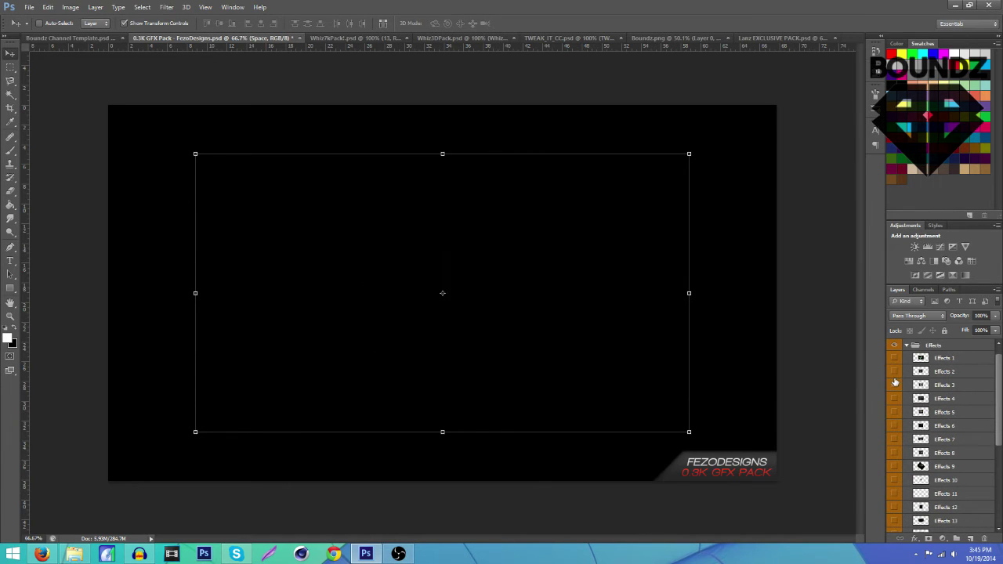
left_click(895, 383)
left_click(895, 382)
scroll(897, 380, "down", 5)
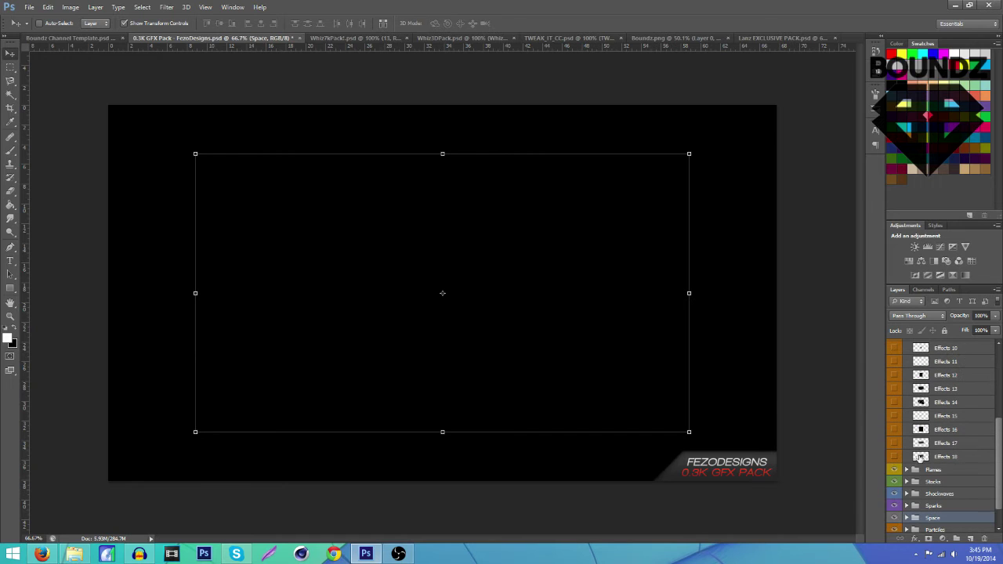
scroll(901, 376, "up", 4)
scroll(904, 372, "up", 4)
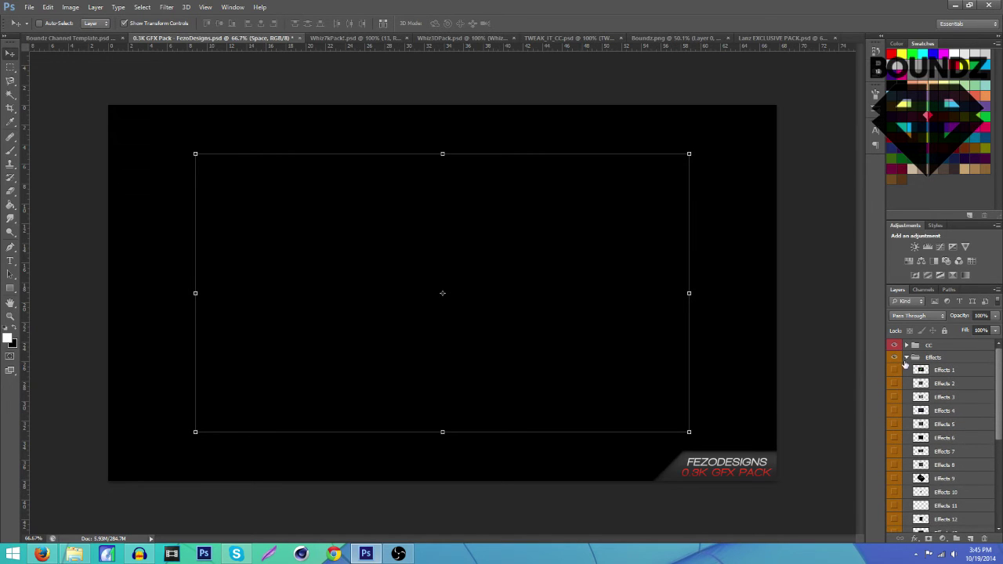
Step: Collapse the Effects group, expand Stocks, and preview Stock 1 and Stock 2 one at a time, hiding each again
left_click(907, 358)
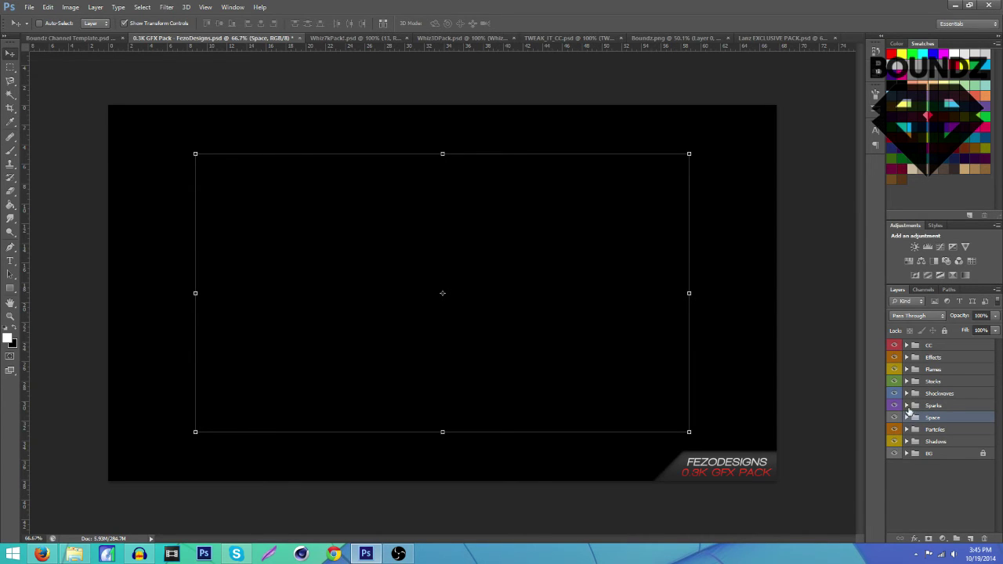
left_click(909, 382)
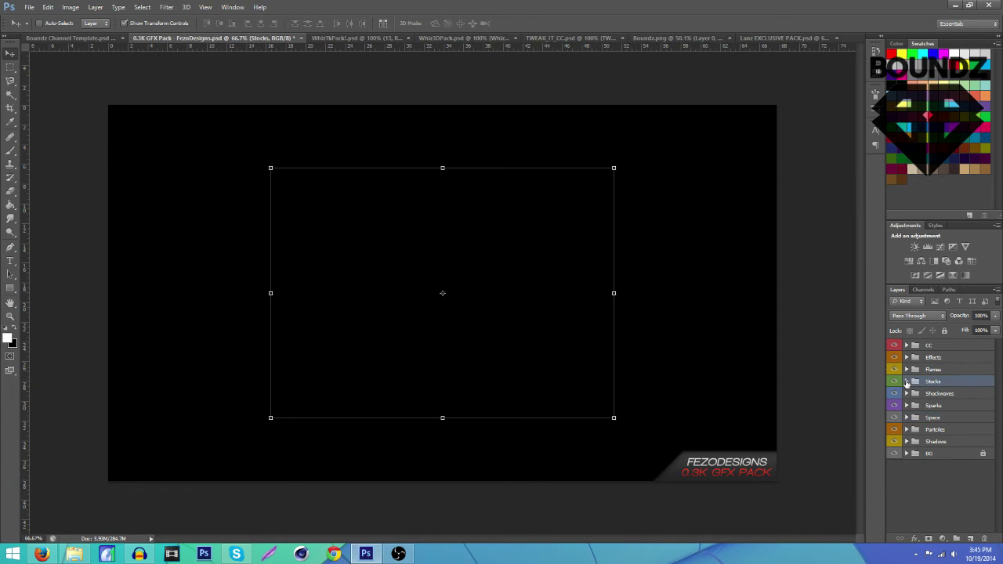
left_click(906, 382)
left_click(894, 394)
left_click(894, 394)
left_click(894, 407)
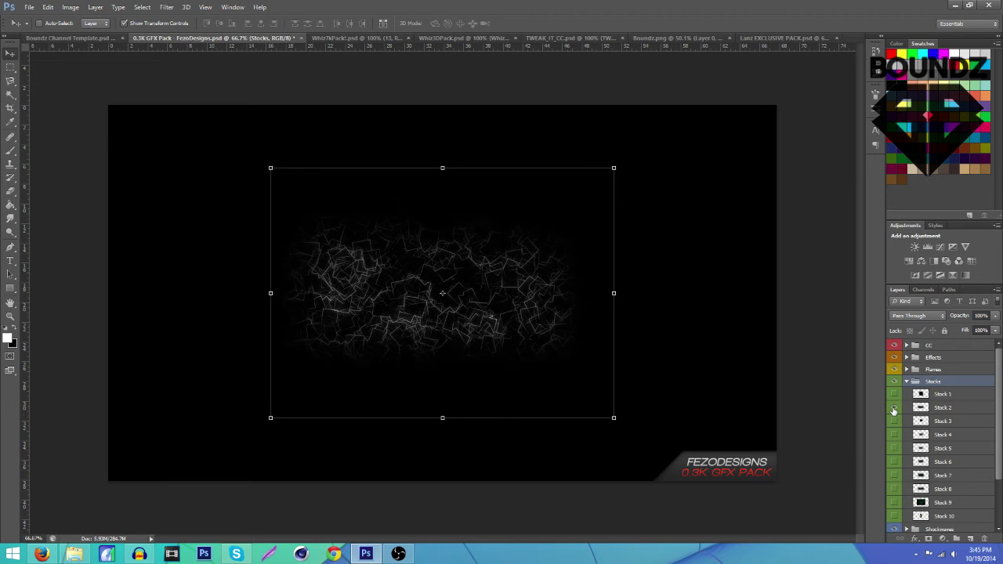
left_click(894, 408)
Step: Show Stock 1, copy it into the Boundz Channel Template document, and place its layer directly below the TWEAK IT CC group
left_click(894, 394)
left_click(929, 396)
left_click_drag(438, 314, 360, 291)
left_click_drag(333, 337, 434, 341)
left_click_drag(956, 417, 936, 370)
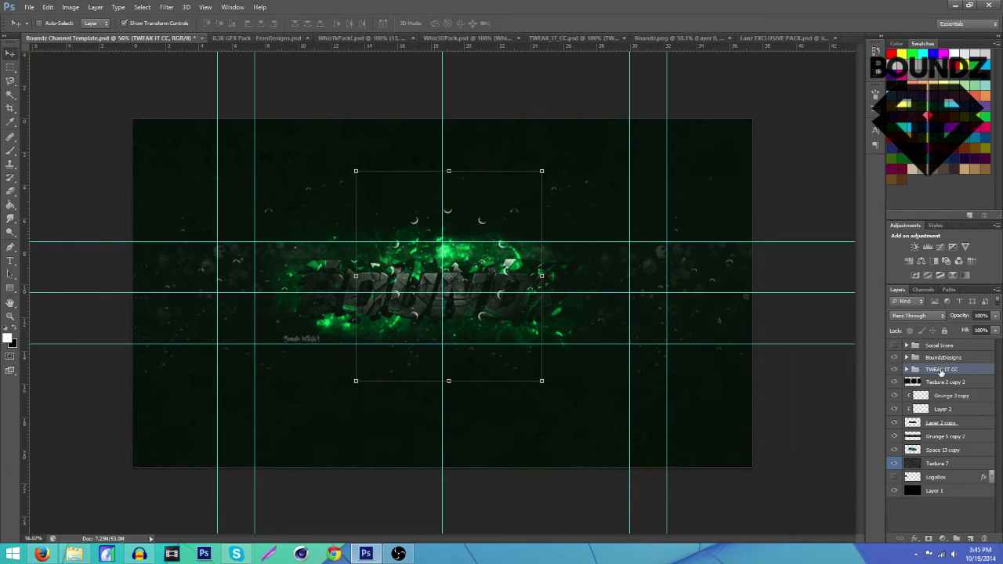
key("ctrl+z")
left_click_drag(953, 413, 944, 381)
Step: Scale Stock 1 to about 143%, enlarge it once more, and shift its ring of moons around the BOUNDZ text
left_click_drag(495, 325, 476, 347)
left_click_drag(337, 190, 259, 105)
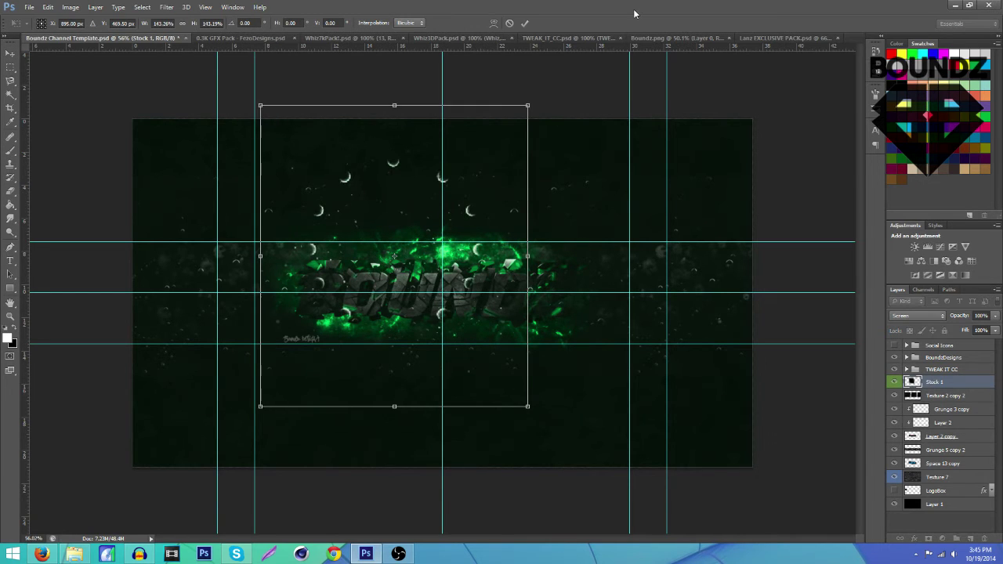
left_click(524, 23)
key("ctrl+t")
left_click_drag(528, 407, 577, 464)
left_click(524, 23)
left_click_drag(492, 275, 505, 290)
Step: Hide the TWEAK IT CC group, enlarge Stock 1 further, and centre it vertically with its moons right of the text
left_click(896, 369)
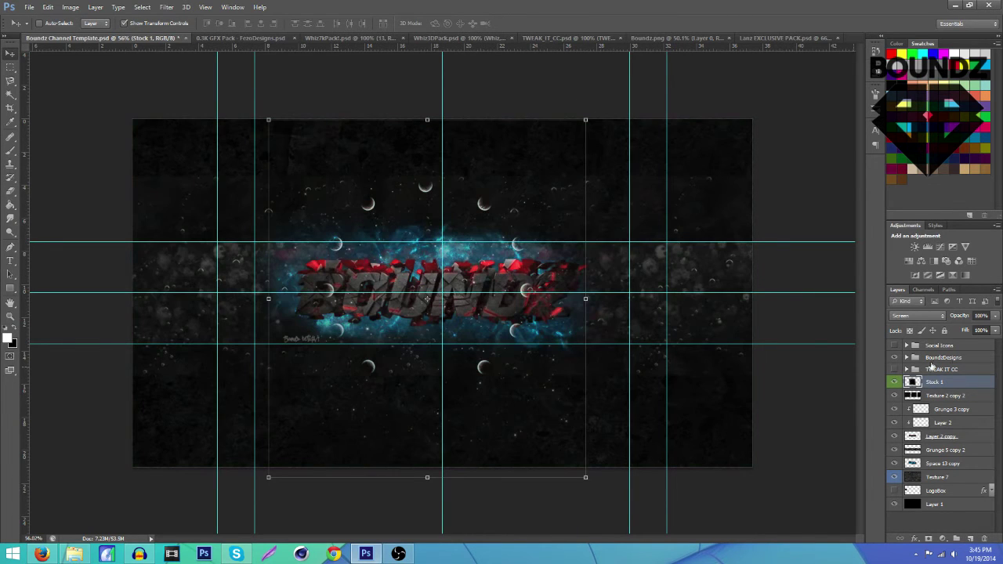
mouse_move(531, 323)
left_mouse_down()
mouse_move(552, 309)
mouse_move(693, 333)
mouse_move(501, 316)
mouse_move(546, 337)
mouse_move(530, 313)
left_mouse_up()
left_click_drag(590, 119, 722, 38)
left_click(524, 24)
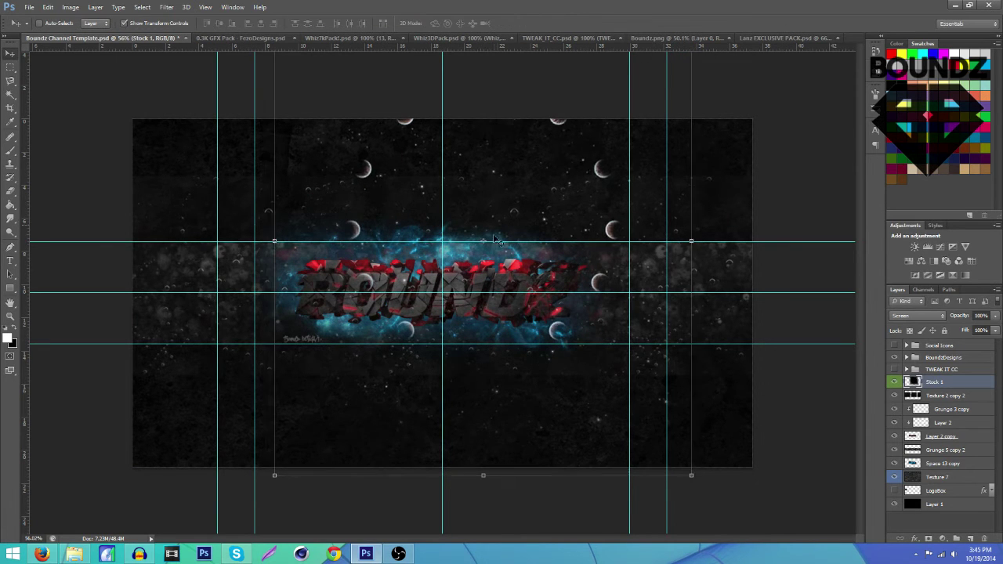
left_click_drag(495, 239, 522, 305)
Step: Erase the moons and stars on the left half of Stock 1, clearing them off the BOUNDZ text
key("e")
left_click_drag(362, 263, 443, 264, "alt")
left_click_drag(388, 285, 377, 366)
left_click(10, 52)
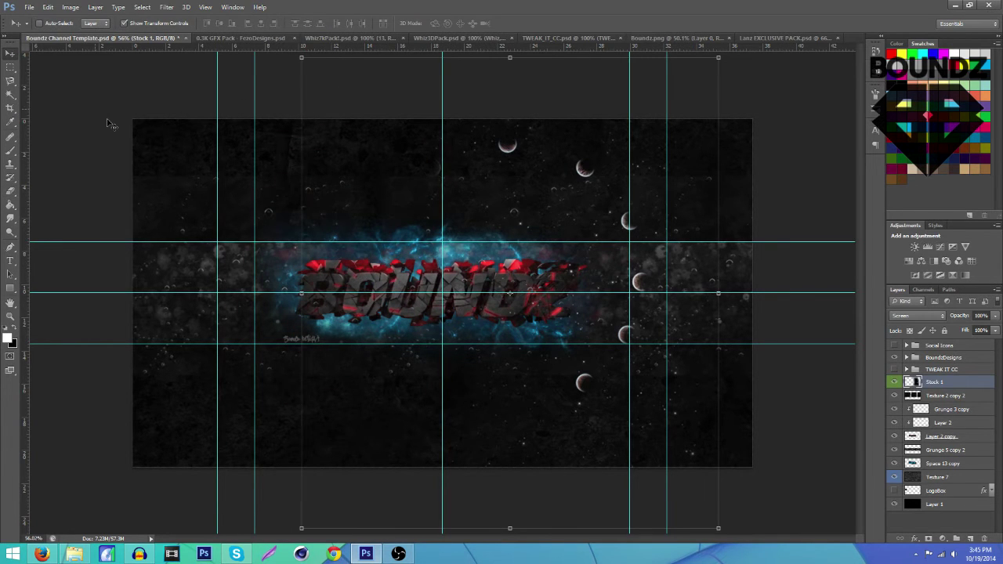
Step: Duplicate Stock 1, flip the copy horizontally, and move it left to mirror the moons on the other side of the text
key("ctrl+j")
left_click(48, 7)
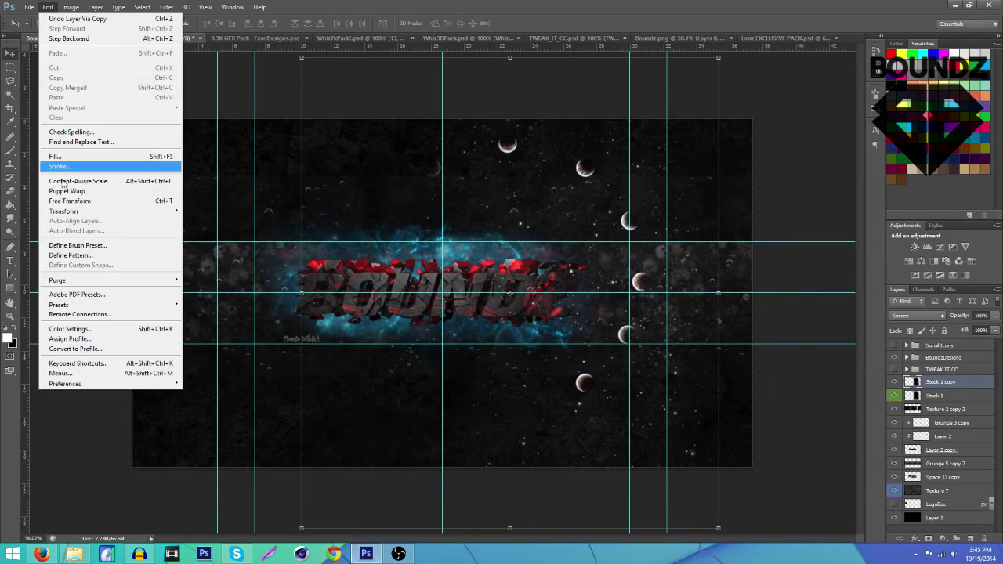
mouse_move(157, 212)
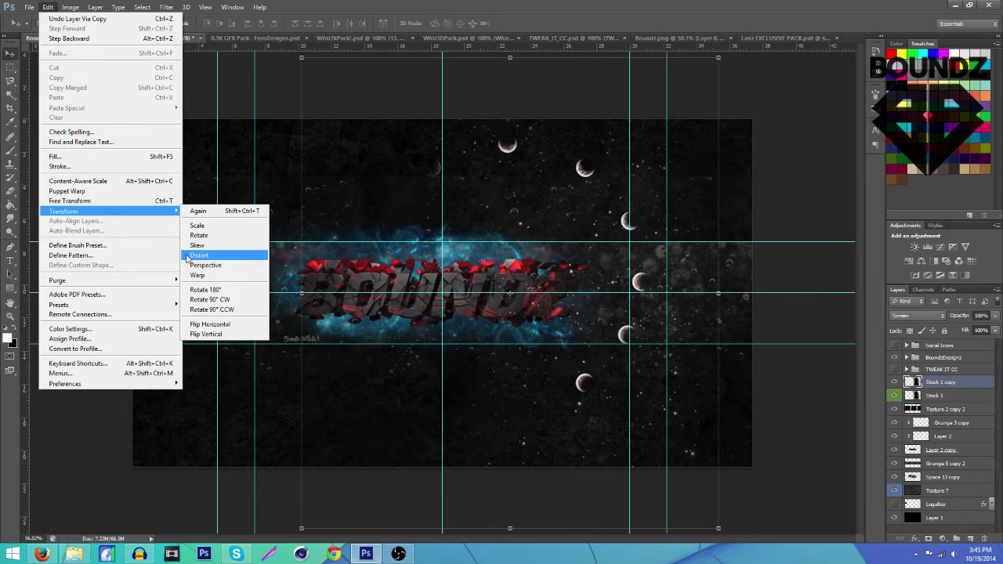
left_click(210, 324)
left_click_drag(376, 310, 215, 310)
Step: Merge Stock 1 with its flipped copy, set the merged layer's blend mode to Screen, and show the TWEAK IT CC group again
left_click(944, 396, "shift")
key("ctrl+e")
left_click(917, 315)
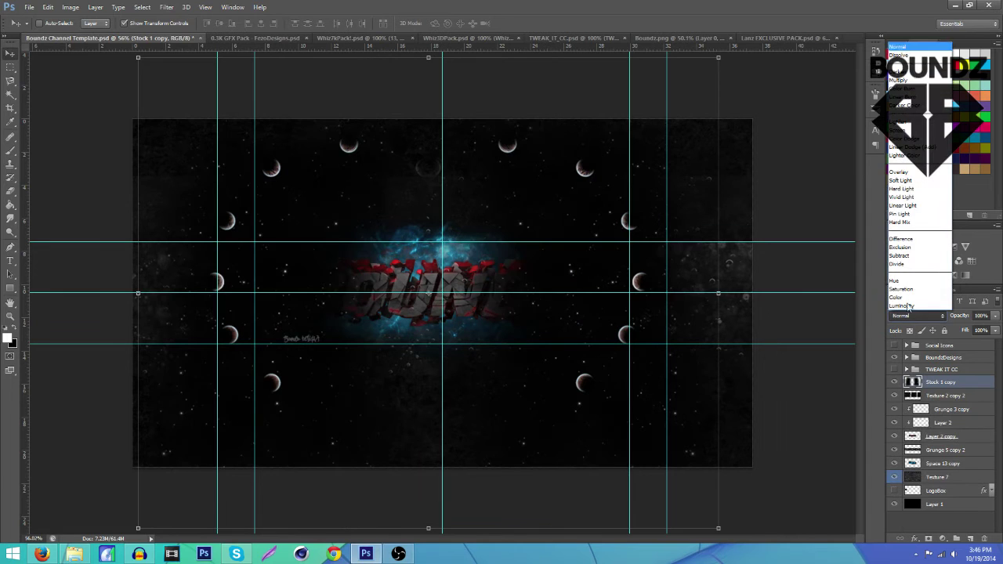
left_click(901, 130)
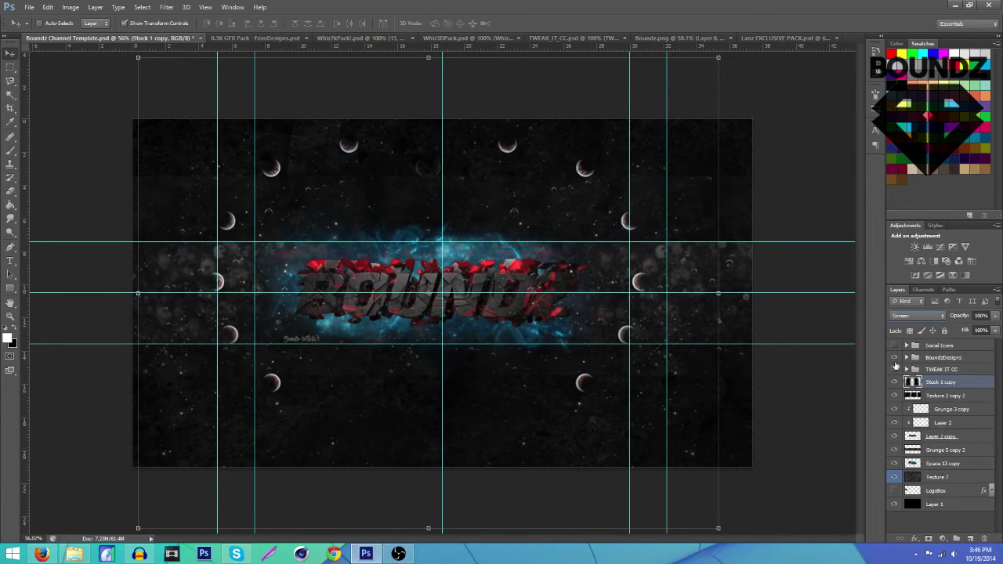
left_click(895, 370)
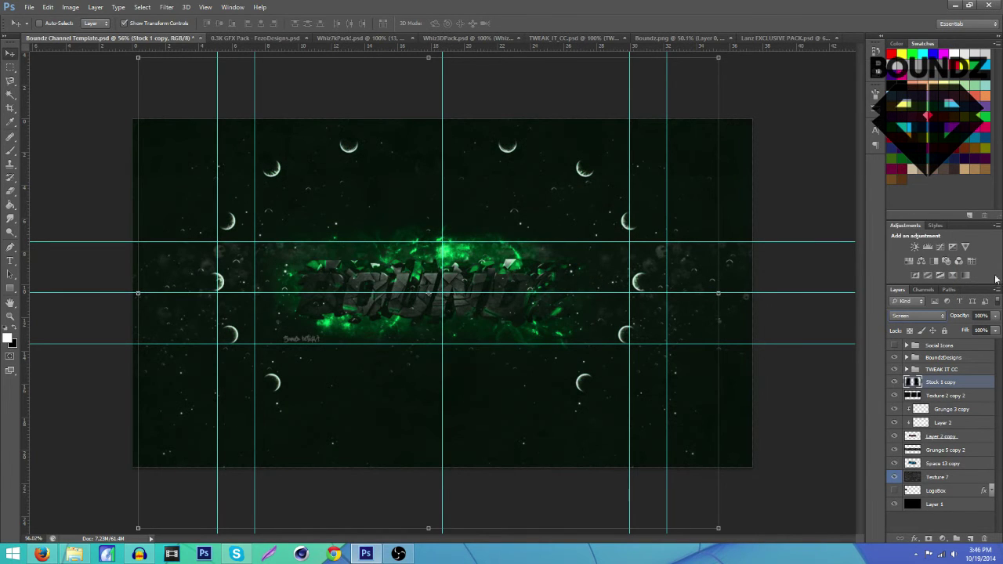
Step: Lower the opacity of the merged Stock 1 copy layer to 47%
left_click(994, 315)
left_click_drag(992, 330, 966, 329)
left_click(11, 67)
scroll(210, 146, "down", 2)
scroll(210, 146, "up", 1)
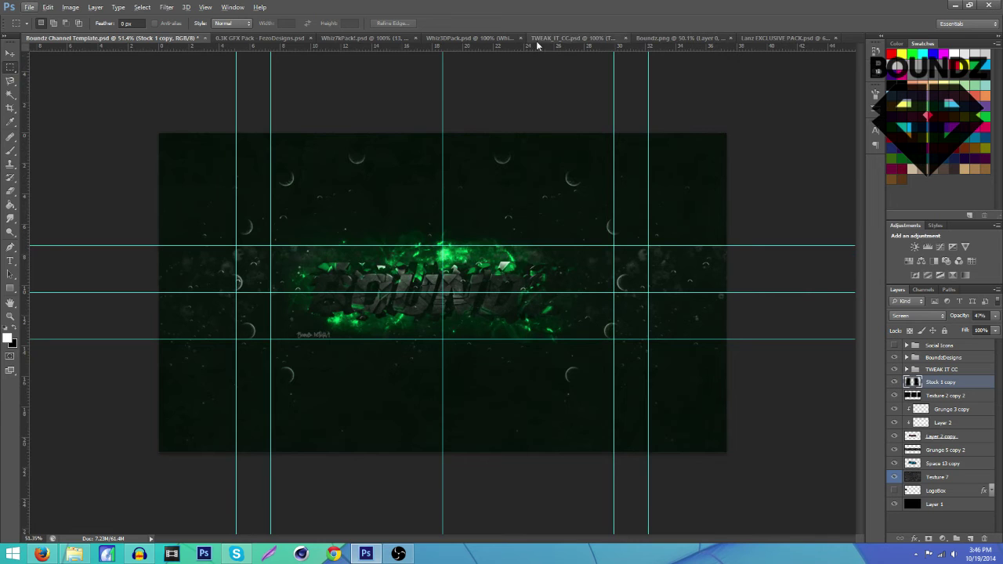
Step: Switch to Lanz EXCLUSIVE PACK and preview its Texture Pack group, followed by the Space/Stars group
left_click(783, 38)
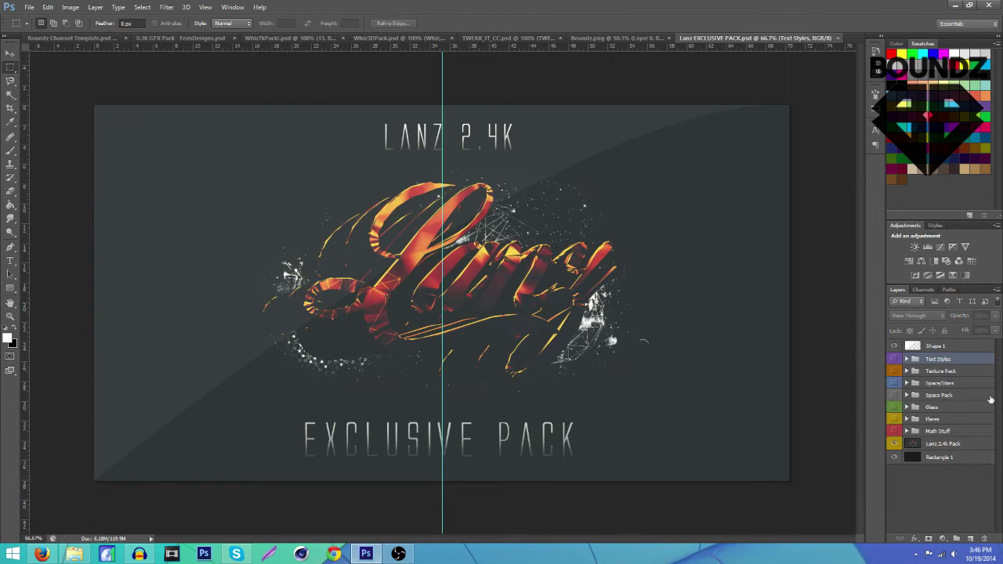
left_click(895, 370)
left_click(894, 371)
left_click(894, 371)
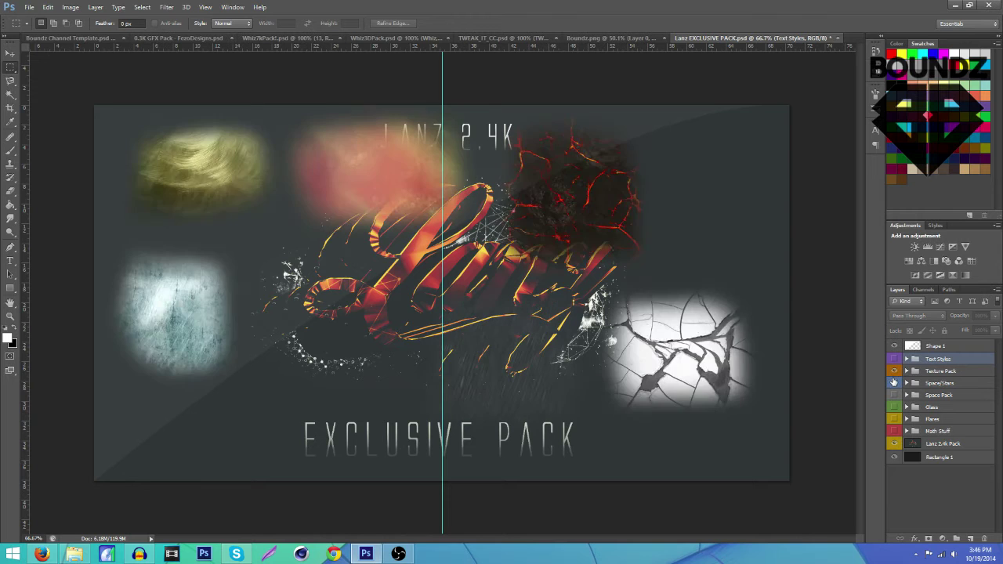
left_click(894, 382)
left_click(894, 370)
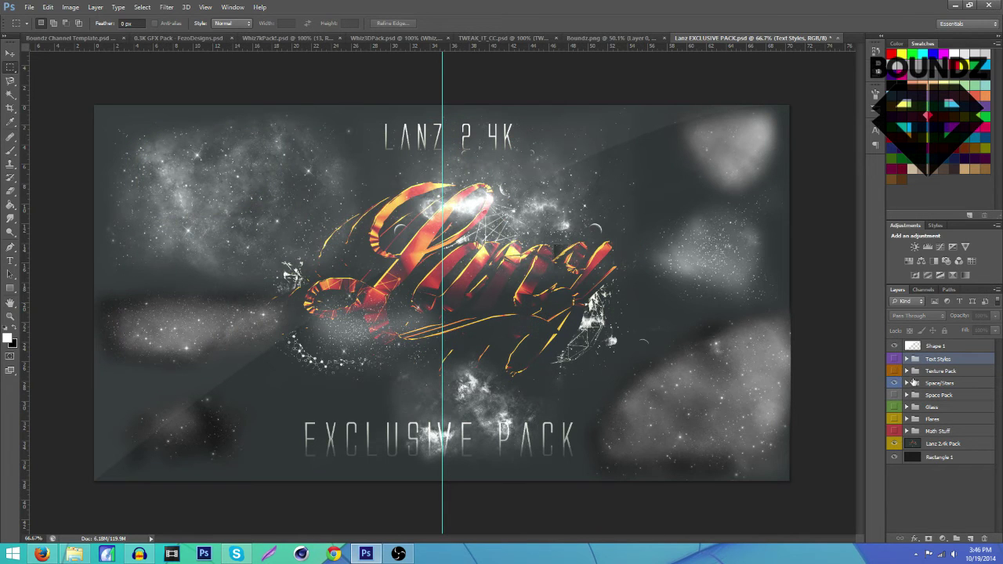
Step: Try to copy a KerrDZN Space Pack layer from the Space/Stars group into the Boundz Channel Template document
left_click(906, 382)
left_click(942, 399)
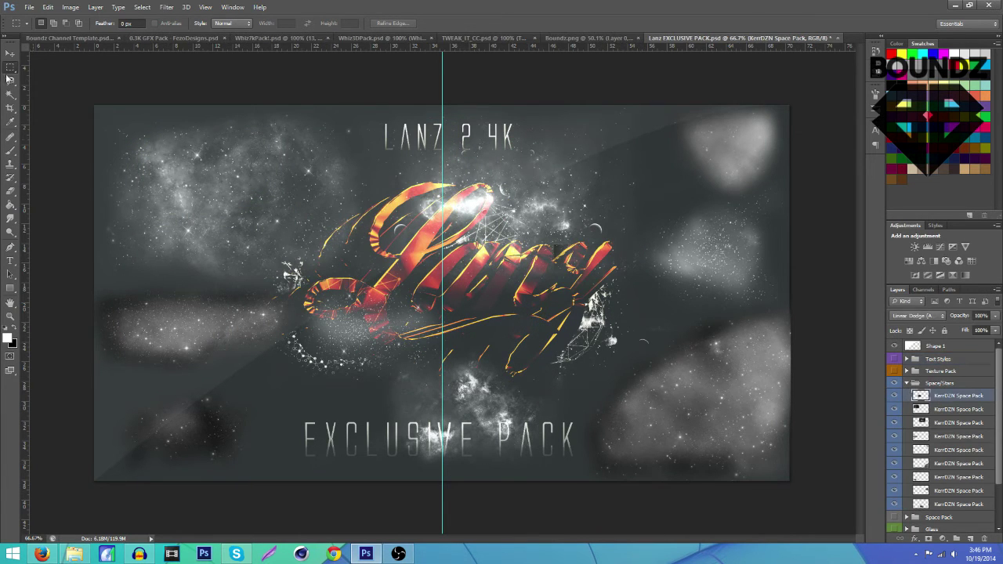
left_click(11, 55)
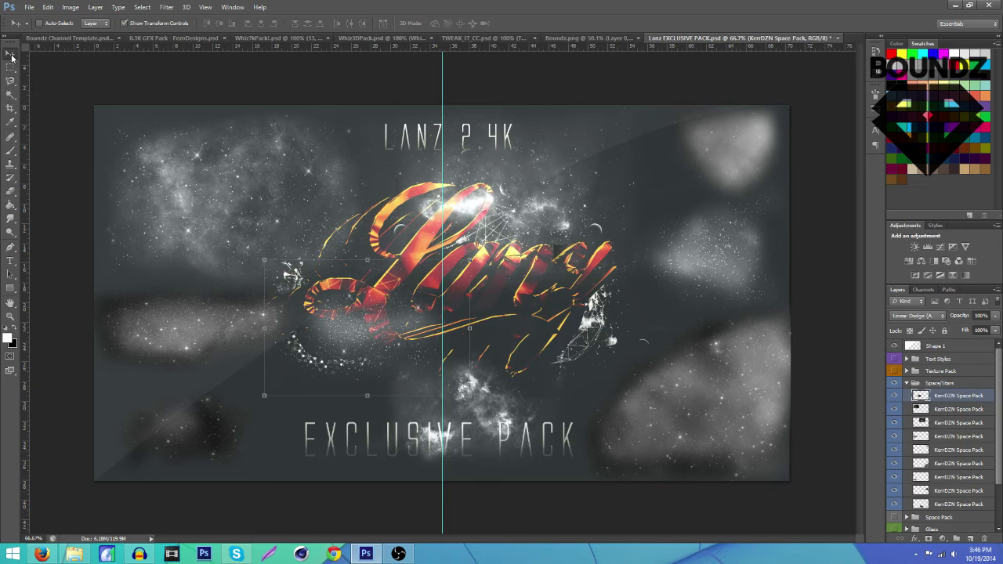
left_click(956, 415)
left_click(62, 37)
left_click_drag(62, 37, 318, 315)
key("ctrl+z")
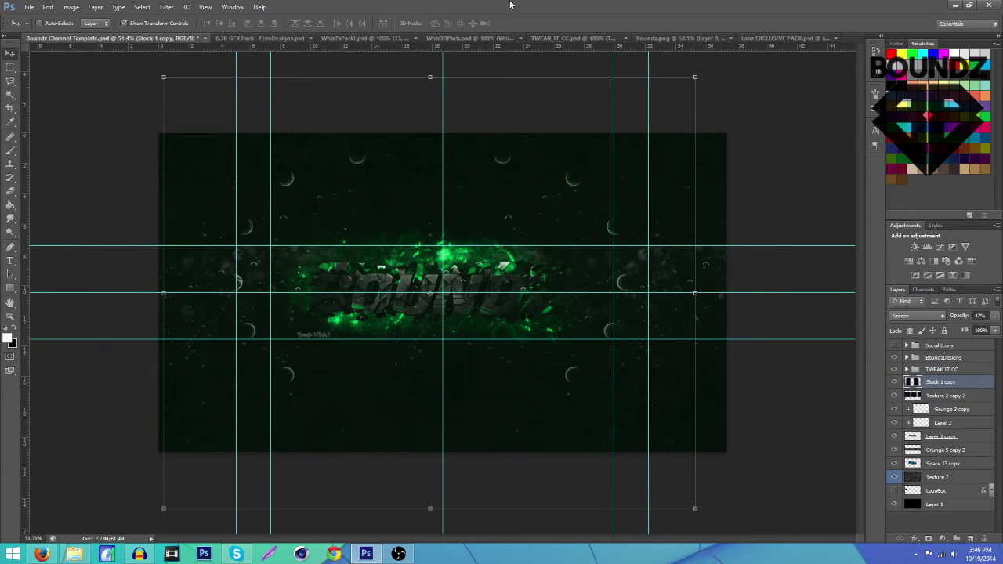
Step: Switch to Whiz3DPack and look through its wallpapers by hiding each in turn, from the smoke footage down to ice_plexus_03
left_click(445, 39)
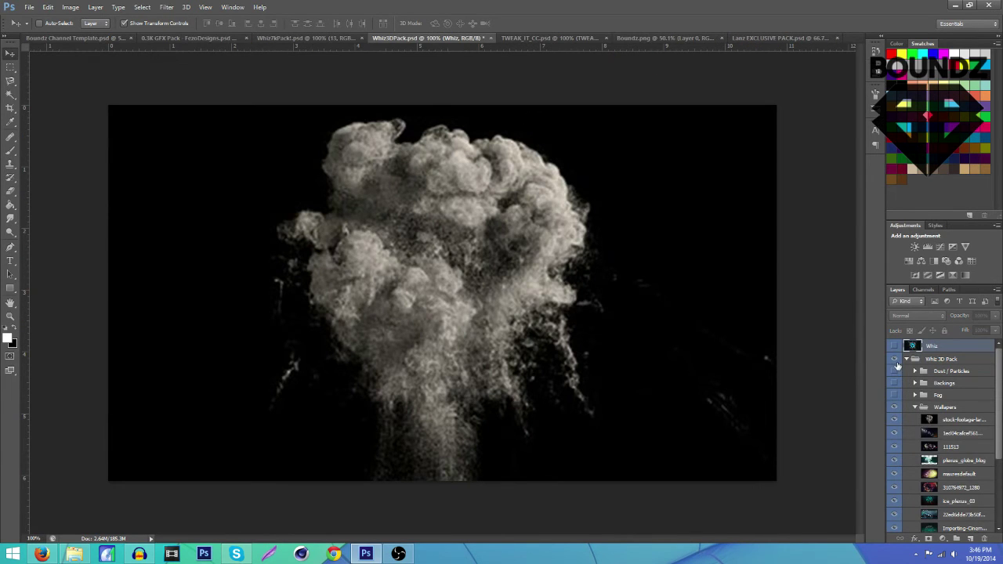
scroll(922, 432, "down", 1)
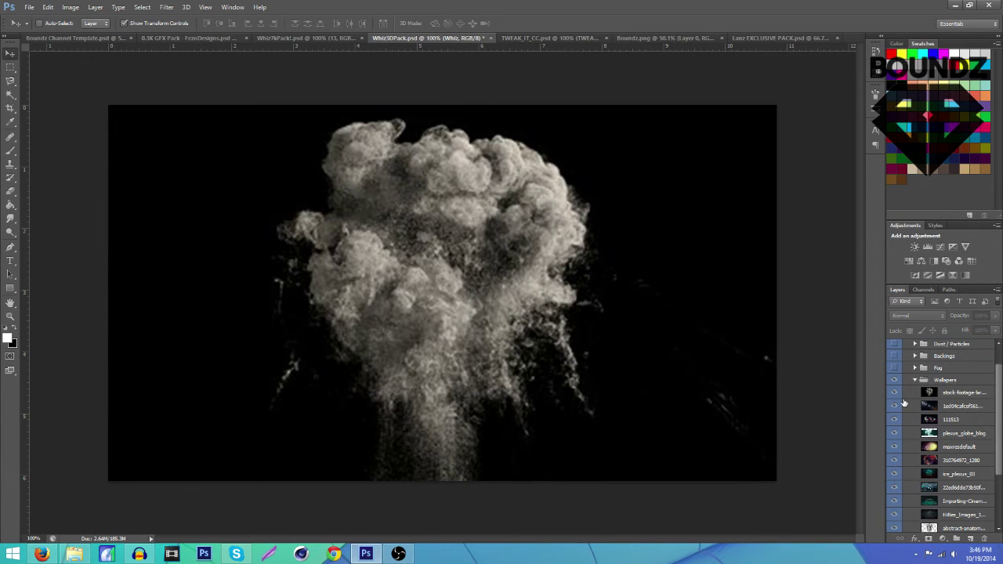
left_click(894, 395)
left_click(893, 406)
left_click(894, 419)
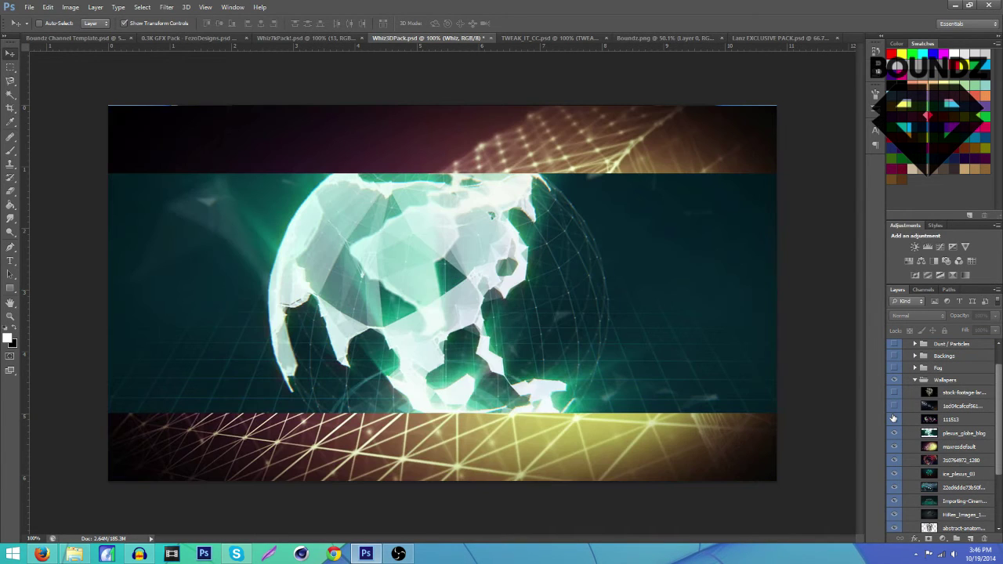
left_click(894, 436)
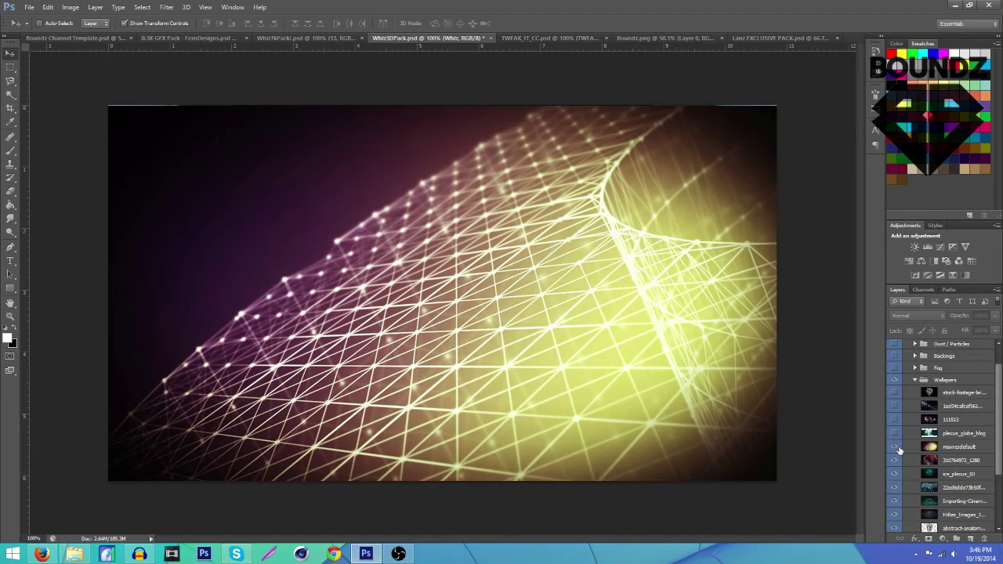
left_click(894, 447)
left_click(894, 460)
left_click(894, 474)
Step: Preview the remaining wallpapers, including the mesh dome, skull and 1920x1200 texture, hiding each in turn
scroll(897, 473, "down", 1)
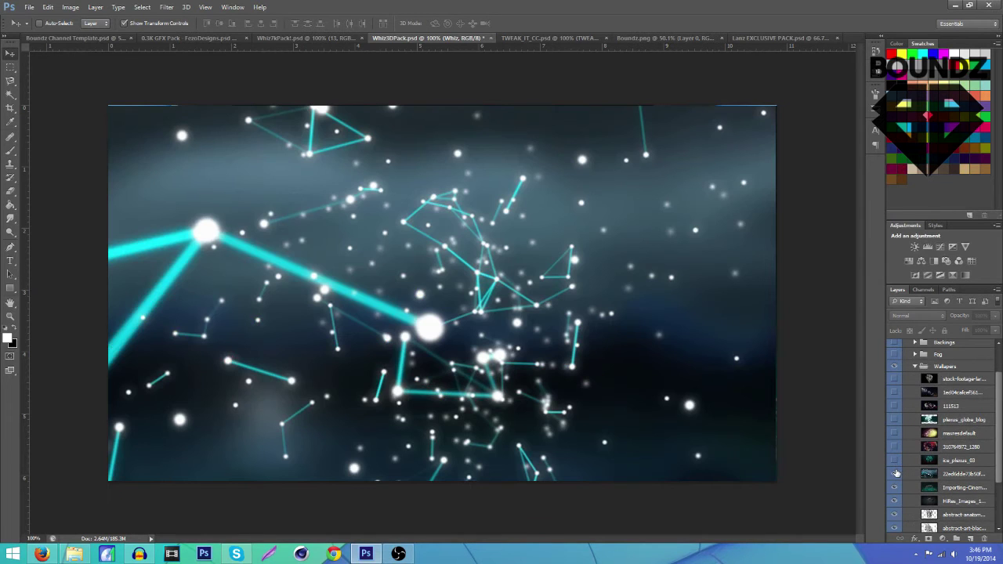
left_click(895, 473)
scroll(896, 473, "down", 2)
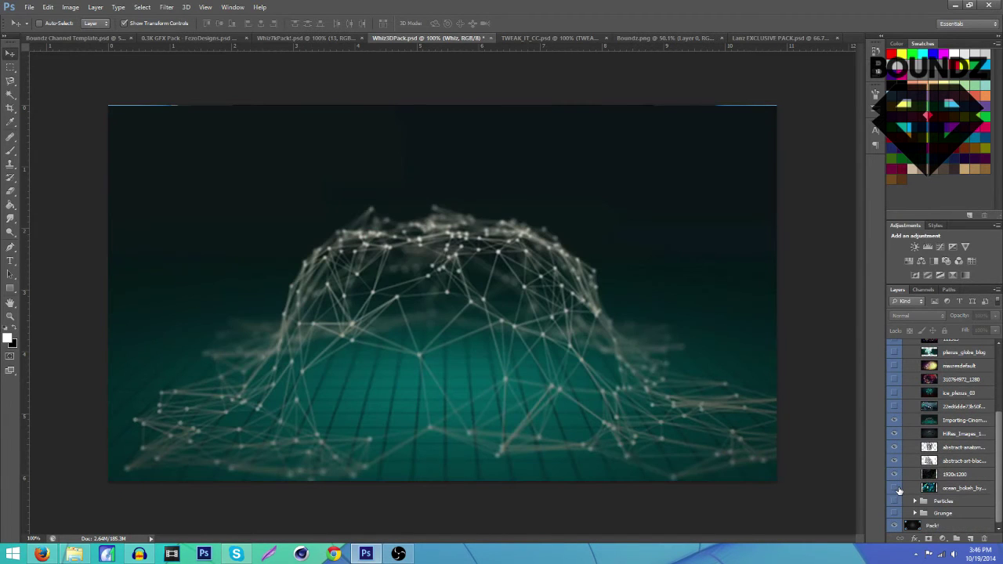
left_click(894, 422)
left_click(894, 435)
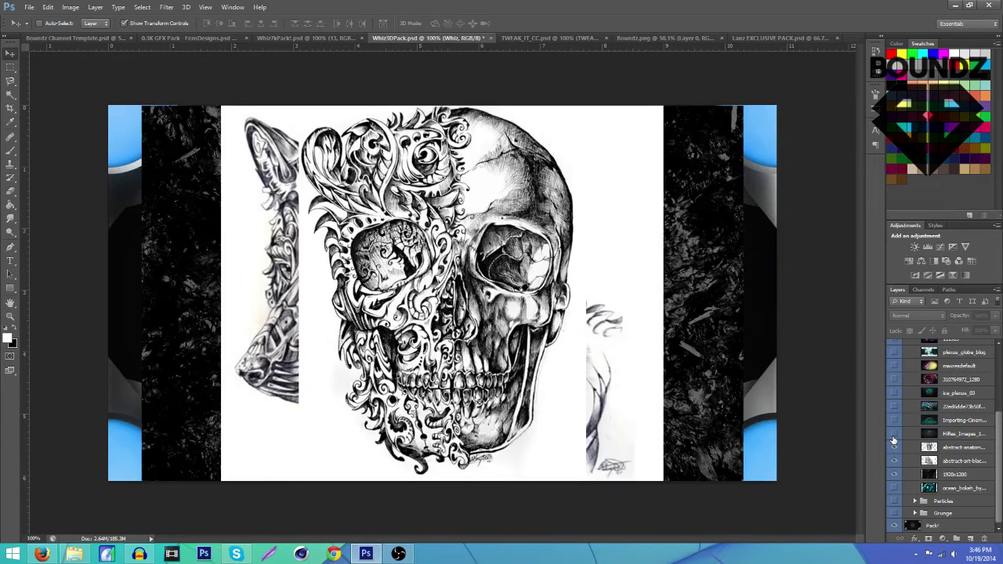
left_click(894, 447)
left_click(894, 460)
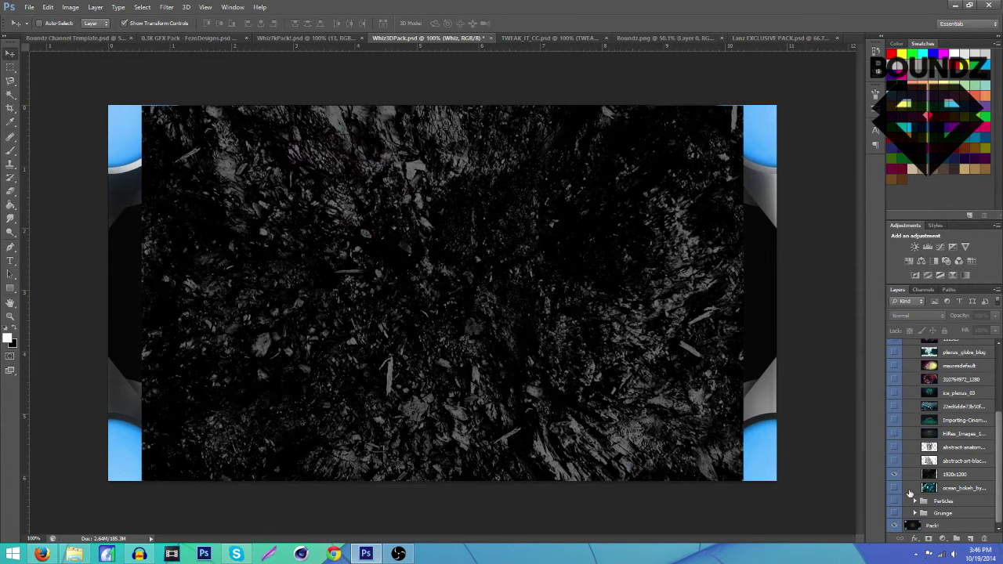
left_click(946, 476)
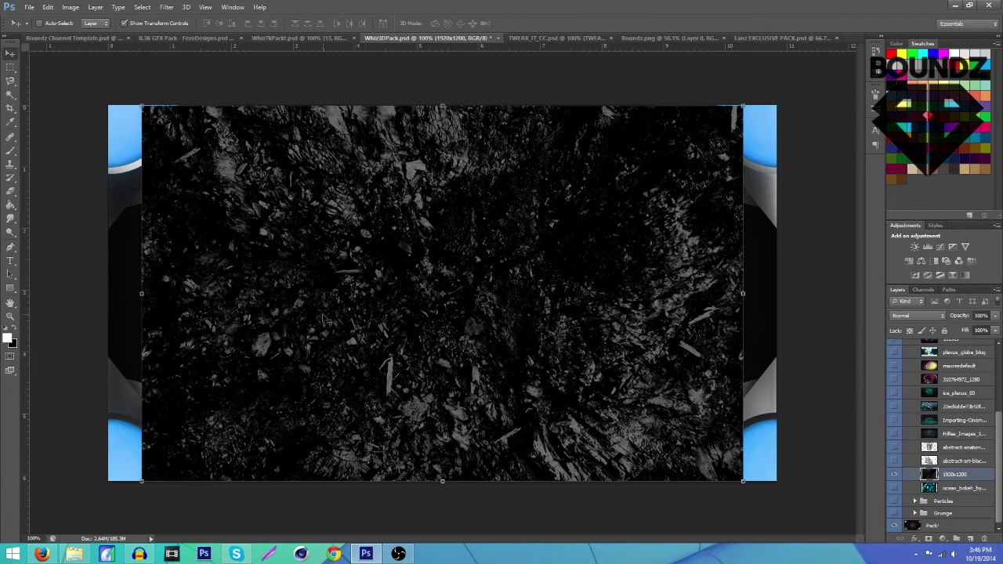
left_click(894, 475)
scroll(911, 439, "up", 3)
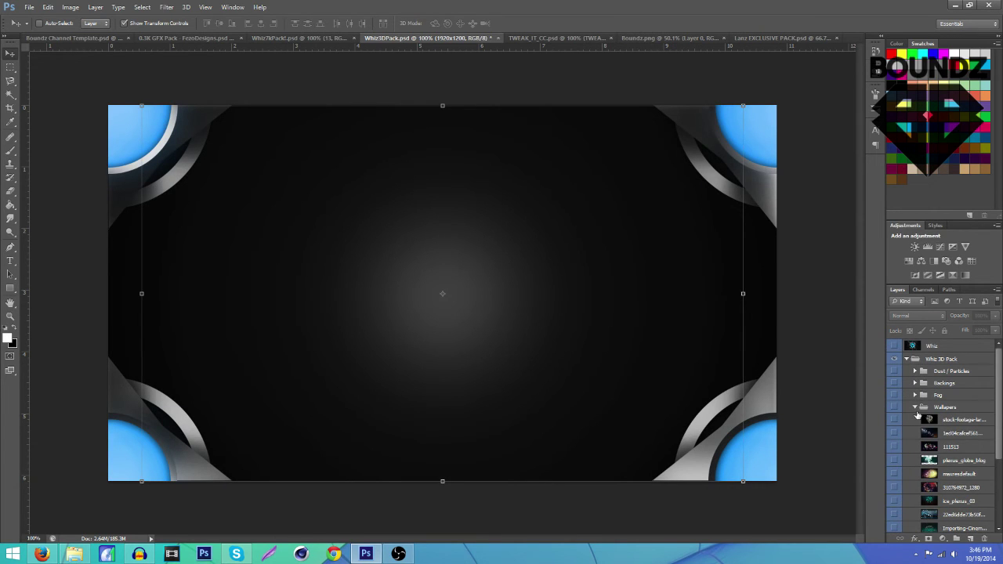
Step: Collapse the wallpapers group, show and expand Backings, and preview Dust Particle and layer 22, hiding each again
left_click(915, 408)
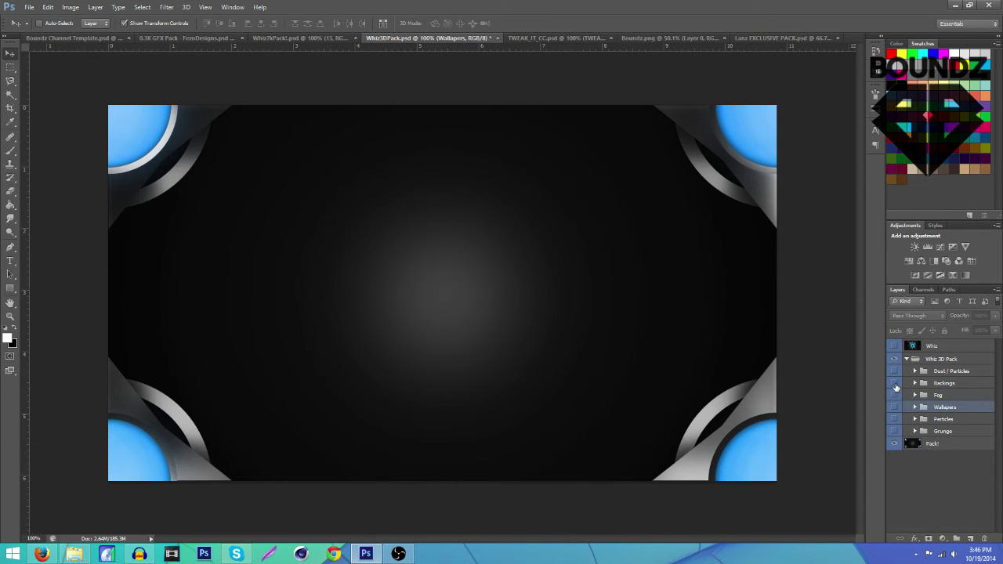
left_click(913, 384)
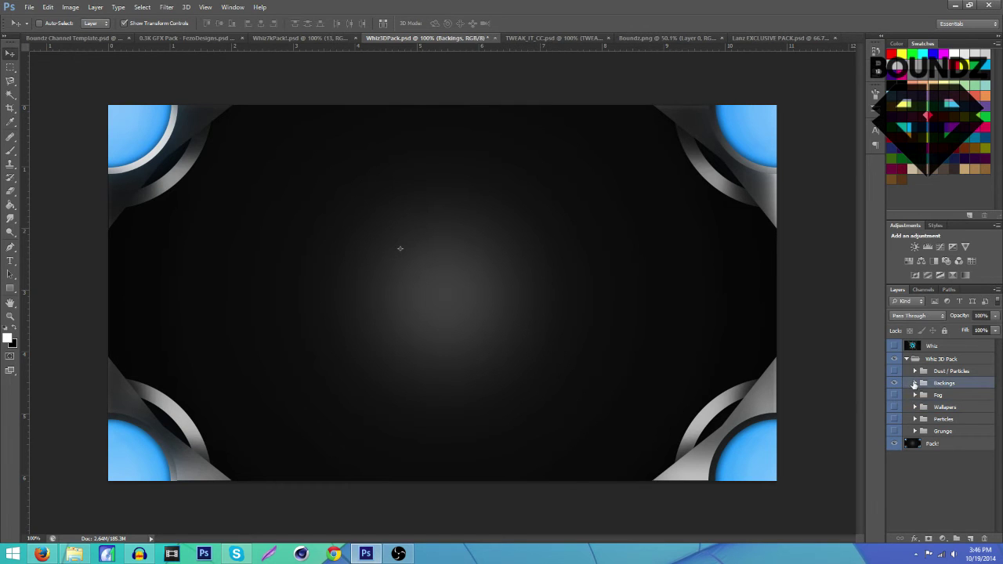
left_click(913, 383)
left_click(895, 396)
left_click(895, 396)
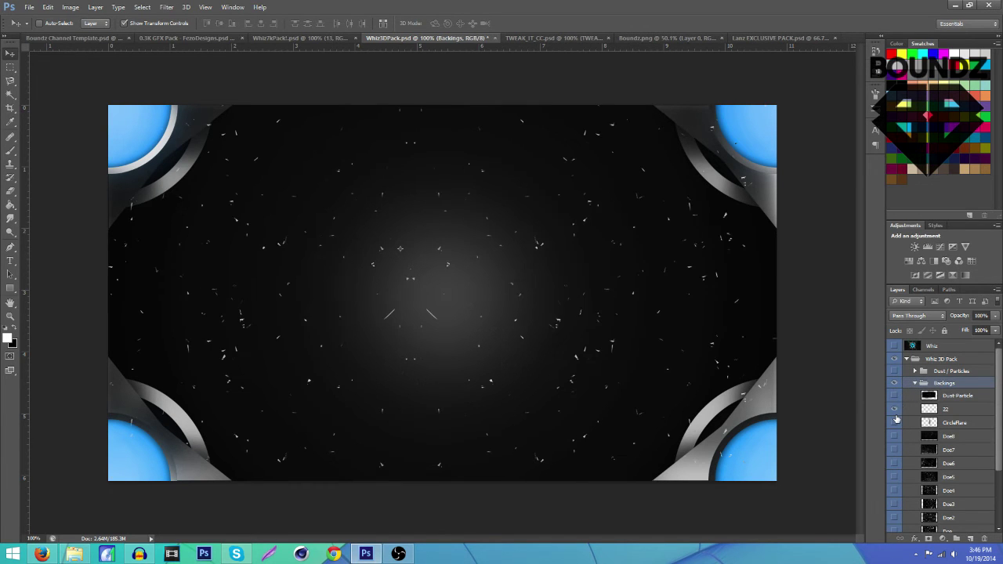
left_click(894, 410)
scroll(897, 431, "down", 3)
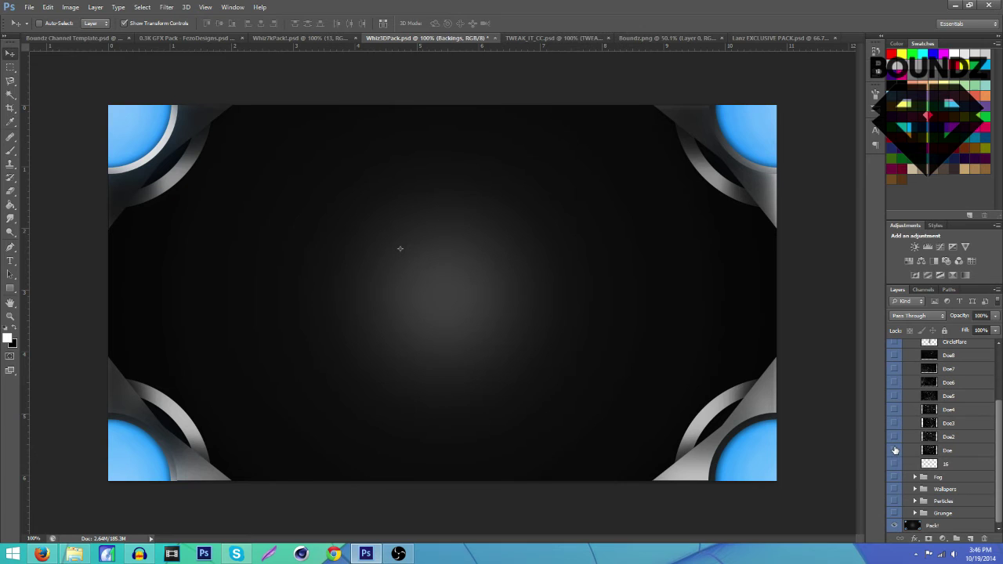
Step: Copy the Doe backing into the Boundz Channel Template document and duplicate it twice, lining the copies up across the banner
left_click(894, 450)
left_click(967, 447)
left_click_drag(454, 286, 373, 312)
left_click_drag(471, 327, 718, 340)
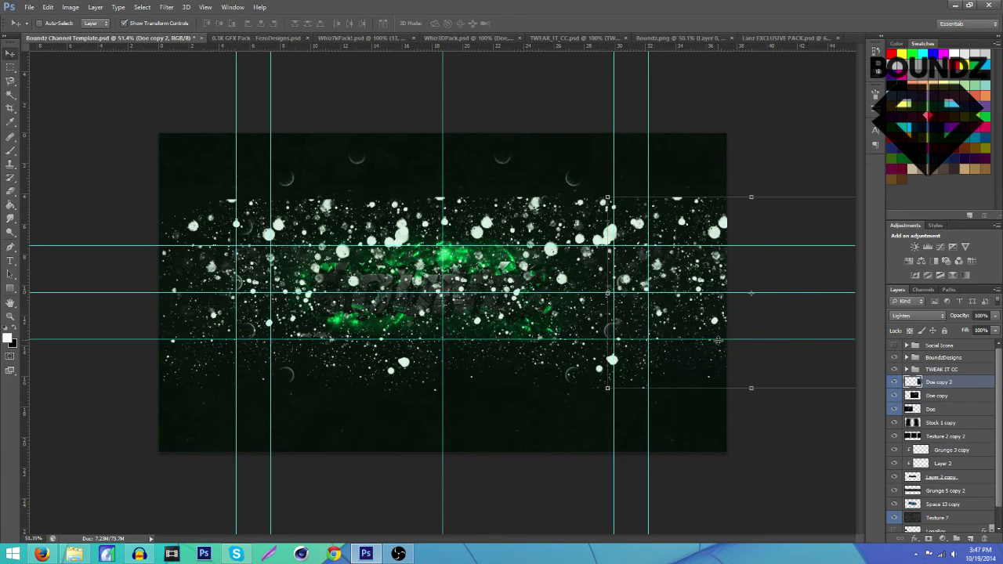
Step: Merge the three Doe layers, set the merged layer to Lighten, and move it beneath Layer 2 copy
left_click(962, 409, "shift")
key("ctrl+e")
left_click(917, 315)
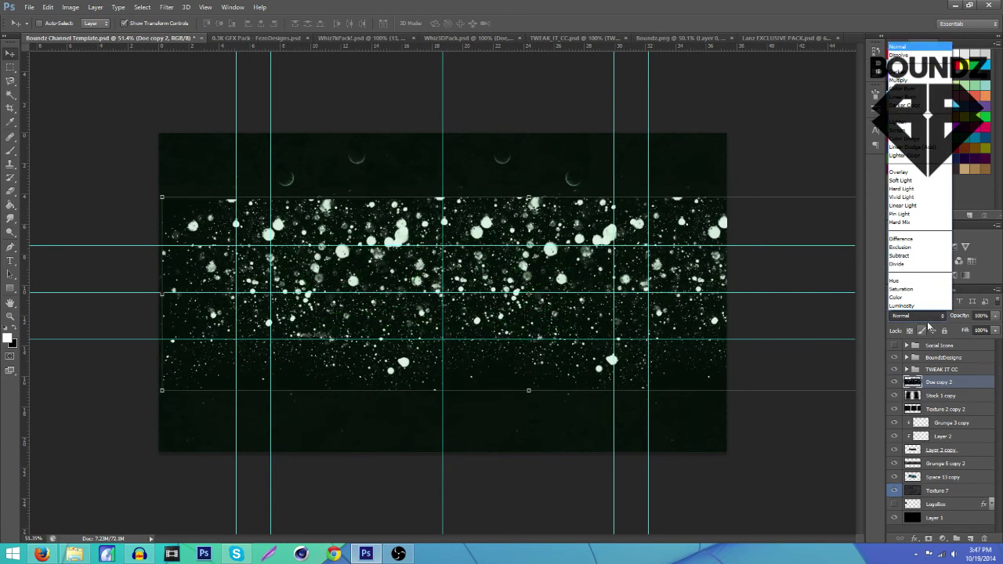
left_click(902, 123)
left_click_drag(961, 389, 950, 464)
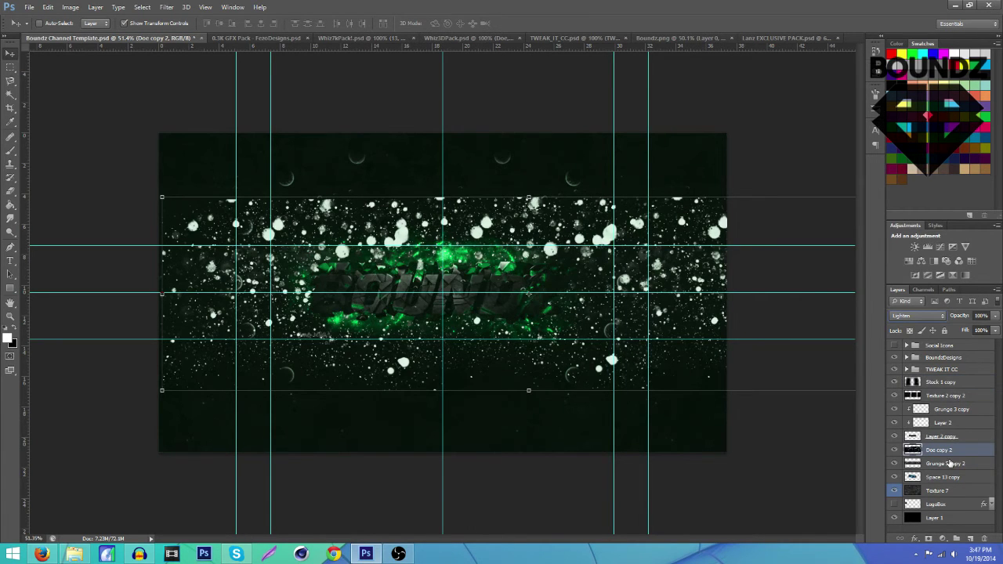
Step: Try other blend modes on the merged Doe layer, settling on Lighter Color at 39% opacity
left_click(996, 315)
left_click_drag(970, 331, 963, 330)
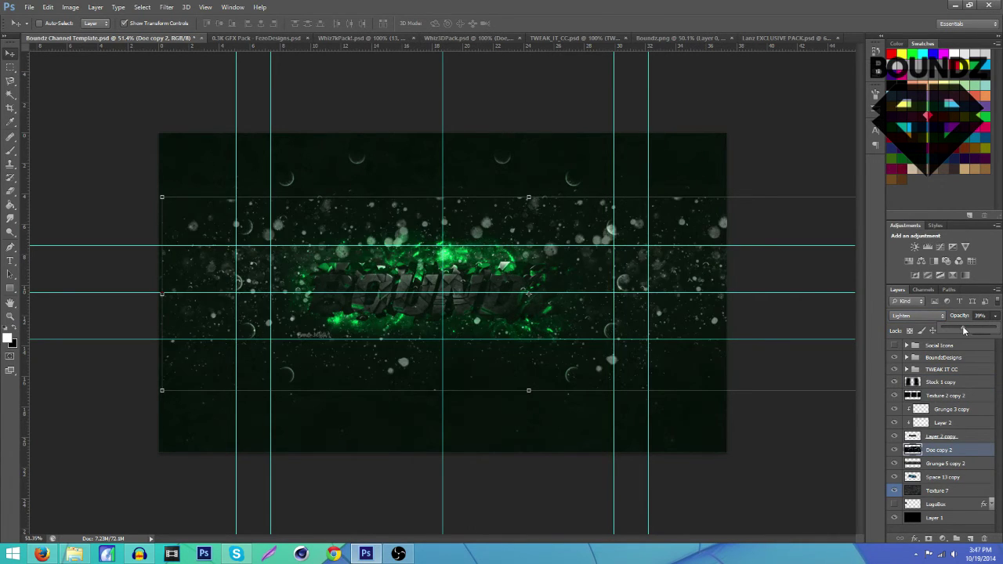
left_click(917, 315)
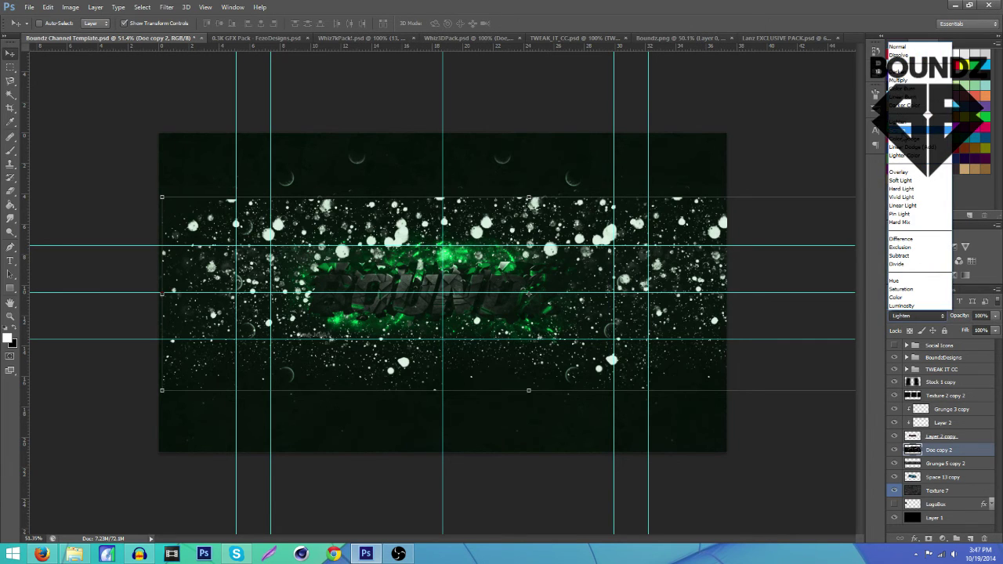
left_click(902, 133)
scroll(908, 317, "down", 1)
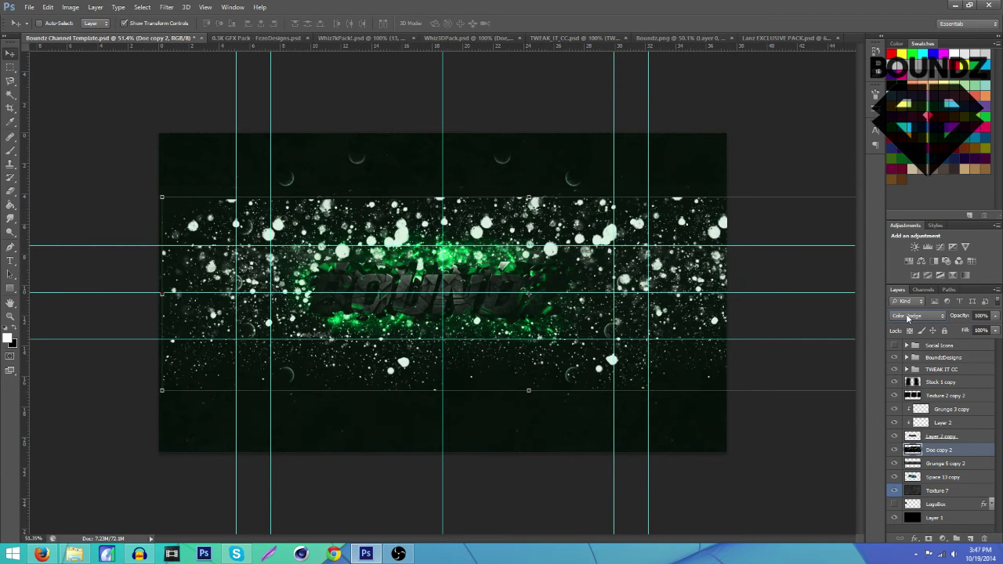
scroll(907, 316, "down", 3)
scroll(907, 316, "down", 1)
scroll(905, 314, "up", 2)
left_click(994, 316)
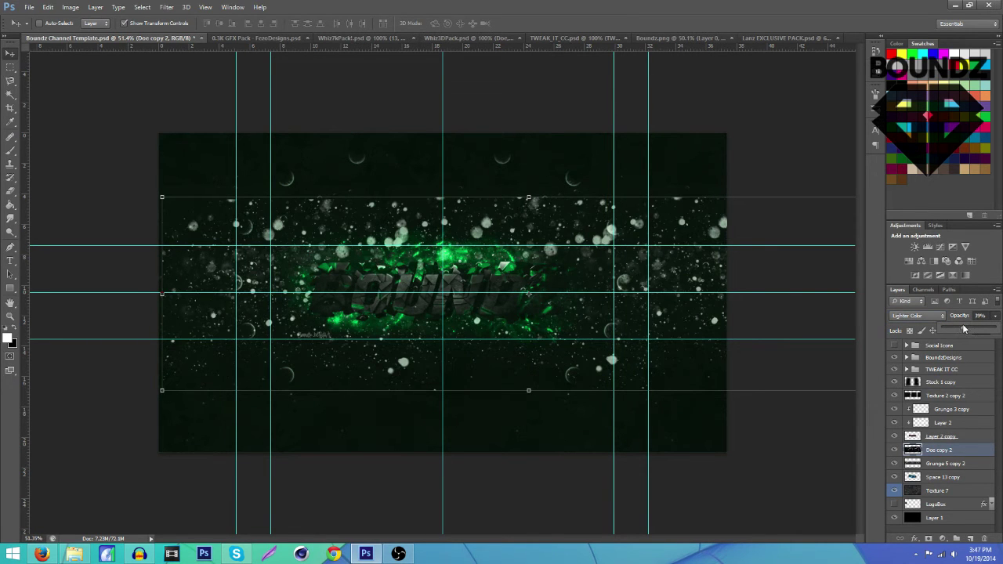
left_click(10, 66)
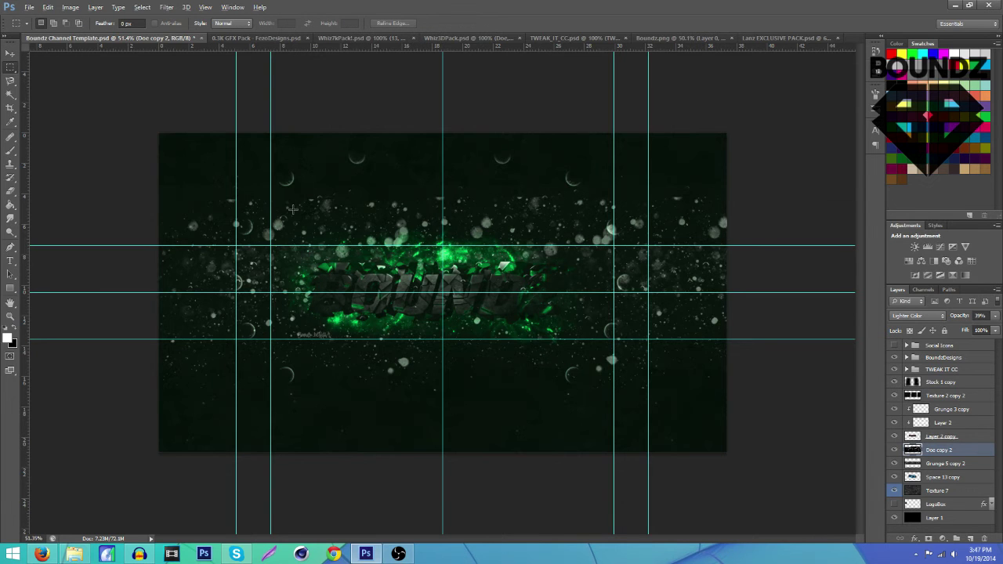
scroll(490, 273, "up", 2)
scroll(531, 278, "down", 4)
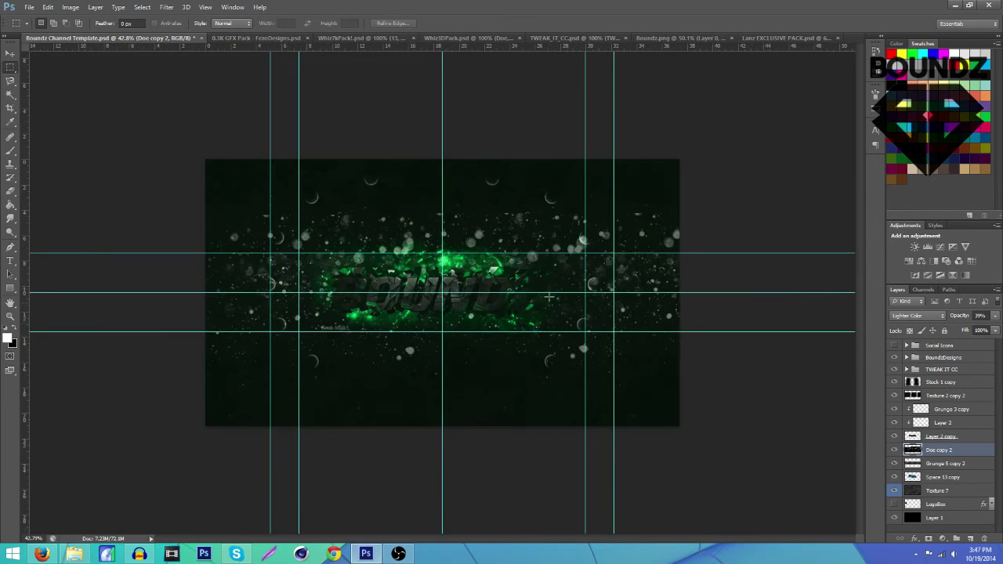
scroll(531, 278, "up", 1)
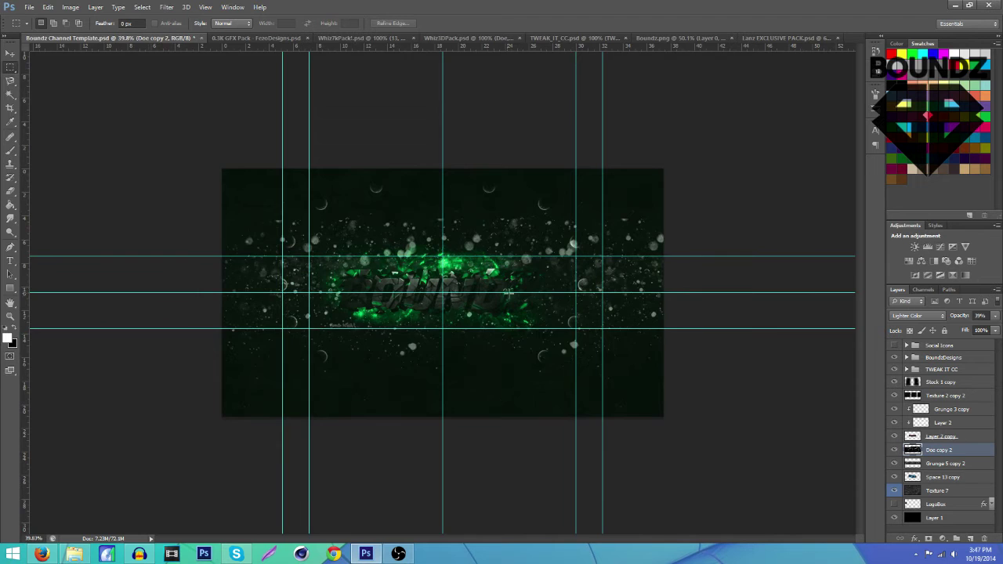
scroll(508, 292, "up", 1)
Step: Switch to Whiz3DPack, hide the Doe backing, and preview Doe4, Doe5 and Doe7
left_click(494, 38)
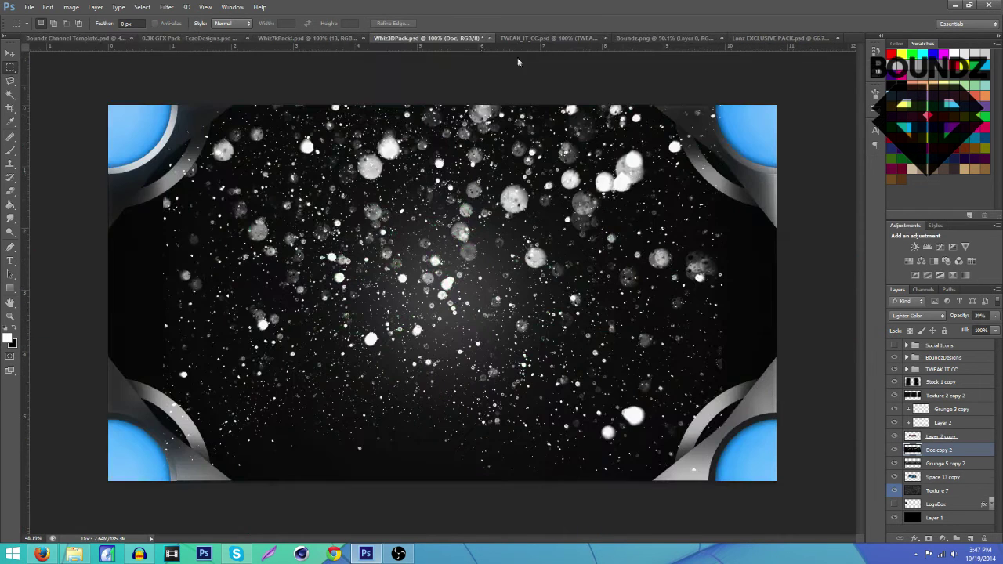
left_click(893, 525)
left_click(894, 485)
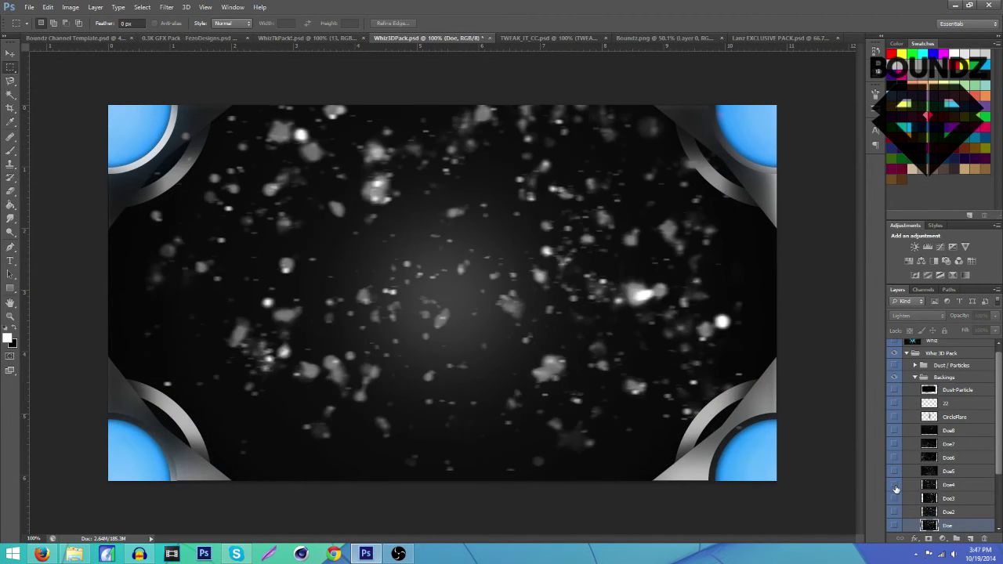
left_click(894, 485)
left_click(894, 470)
left_click(894, 471)
left_click(894, 444)
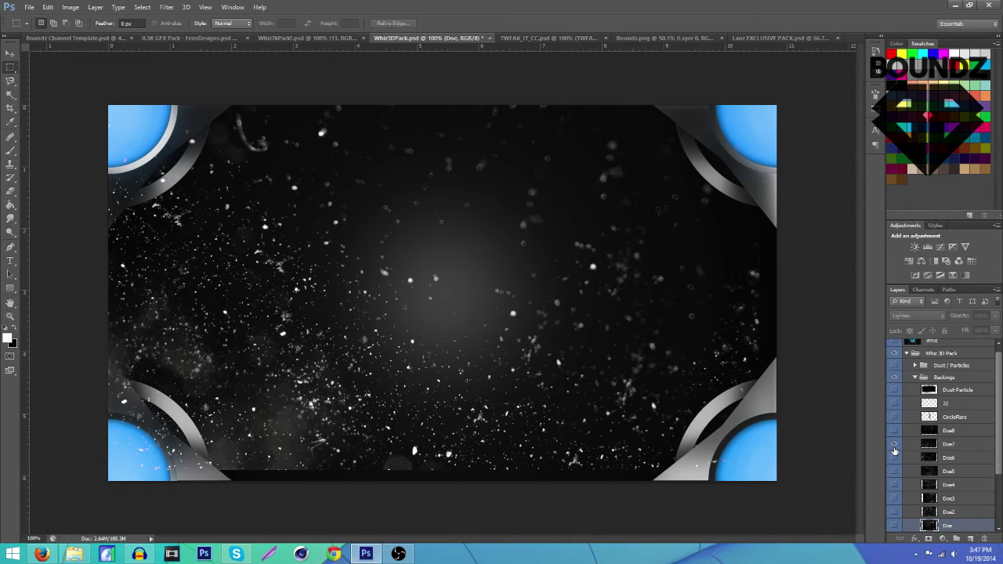
Step: Switch to Firefox to look at the TRUE example banner in the YouTube tutorial, and return to Photoshop
left_click(41, 554)
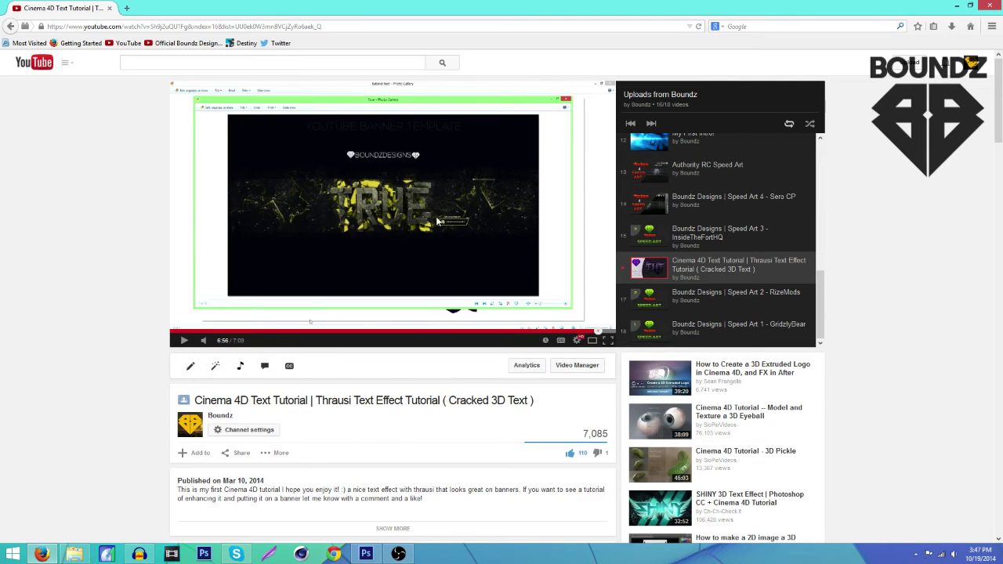
left_click(366, 554)
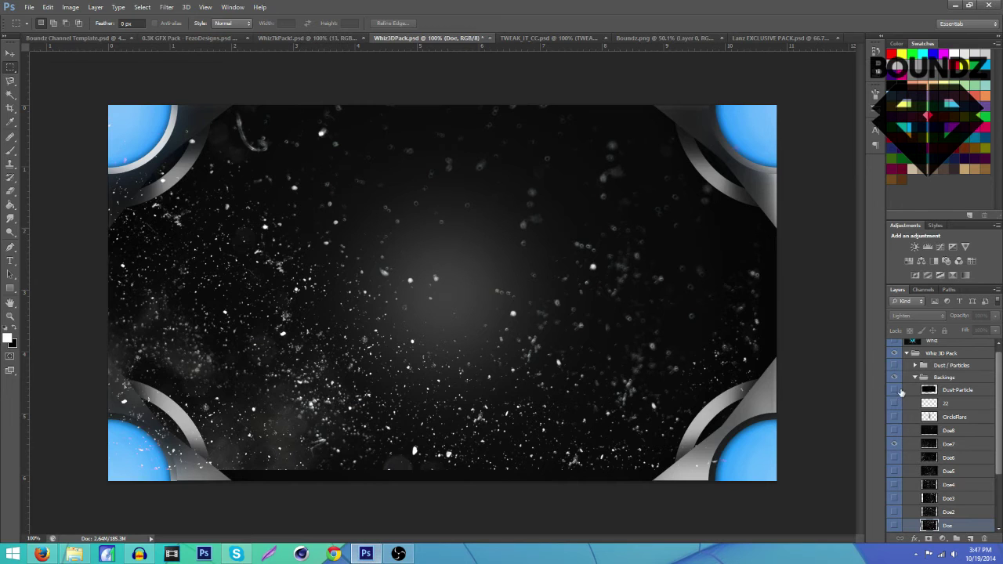
Step: Hide Doe7, collapse the Backings group, and expand the wallpapers group in Whiz3DPack
scroll(937, 423, "down", 3)
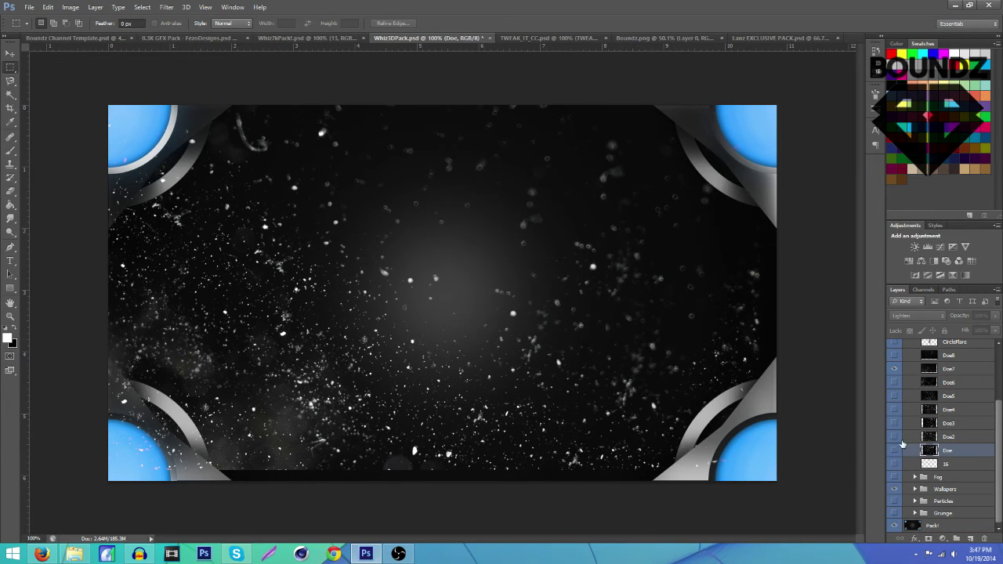
left_click(896, 373)
scroll(912, 390, "up", 2)
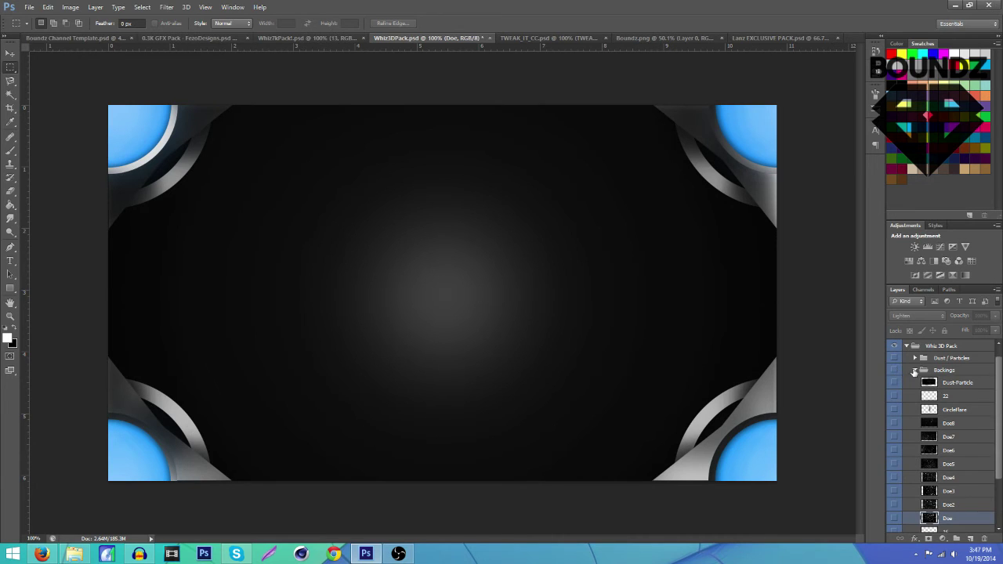
left_click(915, 371)
left_click(940, 407)
left_click(914, 407)
scroll(916, 427, "down", 2)
scroll(915, 427, "up", 2)
Step: Open Caesar1kpackgiveaway.psd from the Packs folder
left_click(29, 6)
left_click(31, 25)
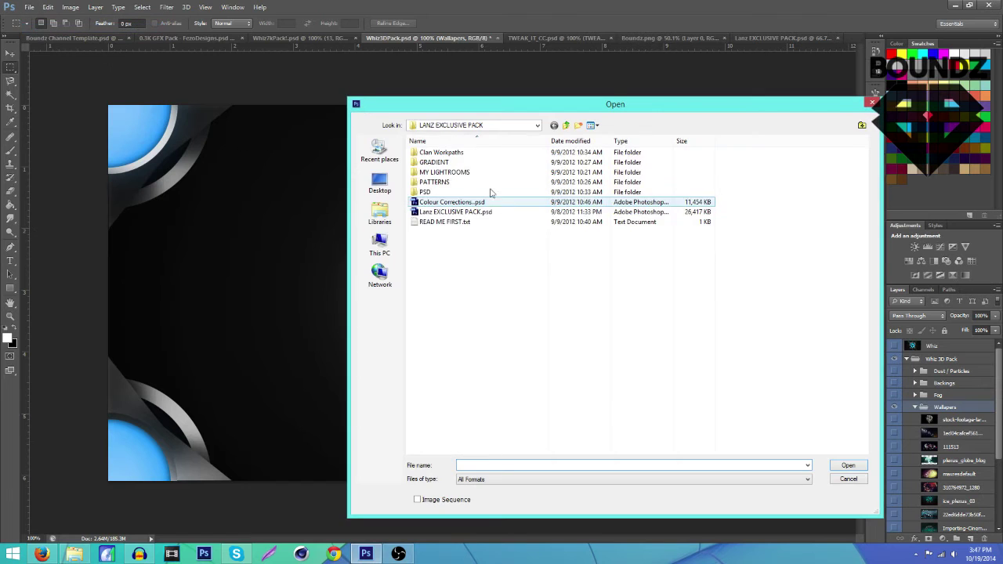
left_click(464, 126)
left_click(446, 211)
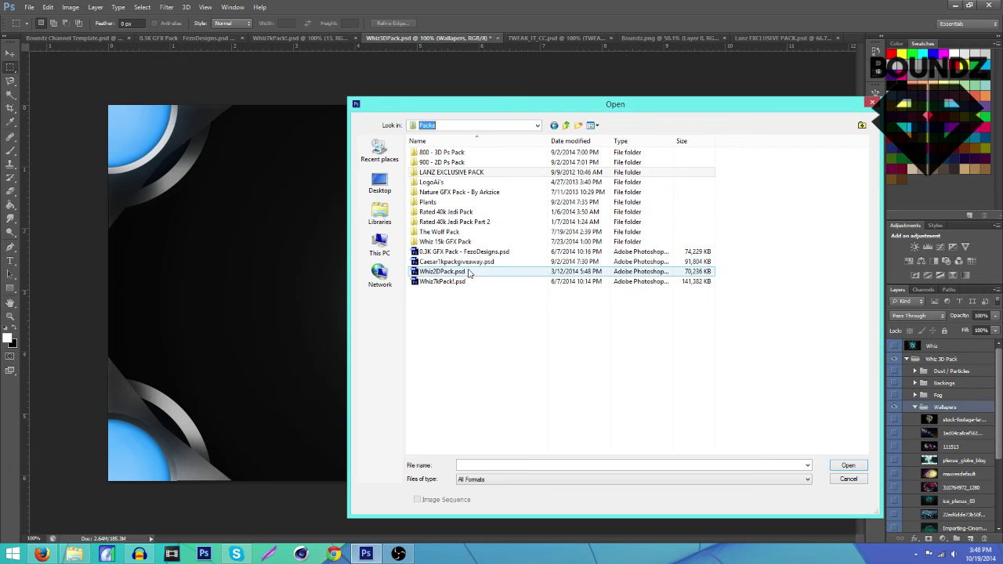
double_click(468, 264)
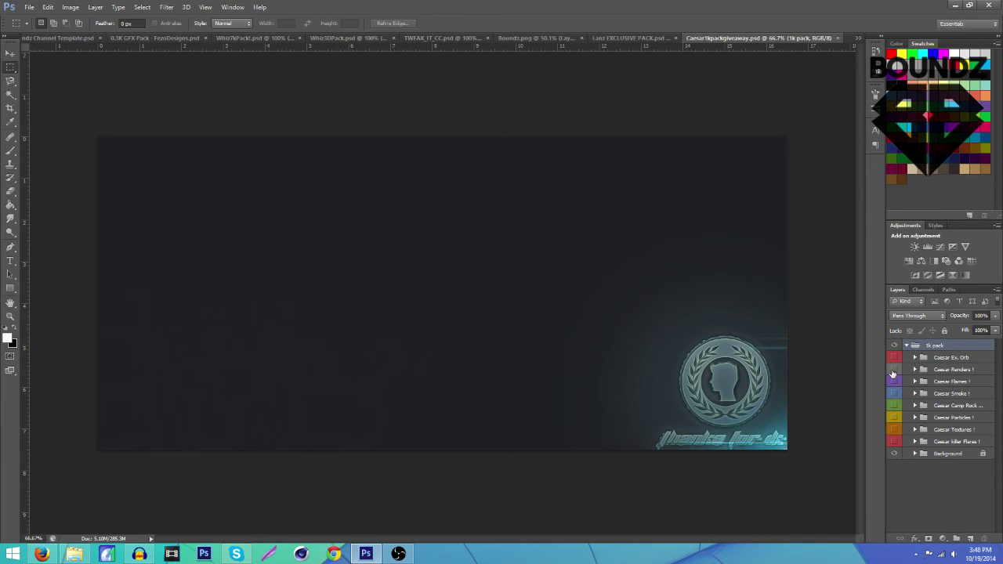
Step: Browse the Rated 40k Jedi Pack and the Lights and Stocks folder of Part 2 for usable files
left_click(29, 7)
left_click(33, 29)
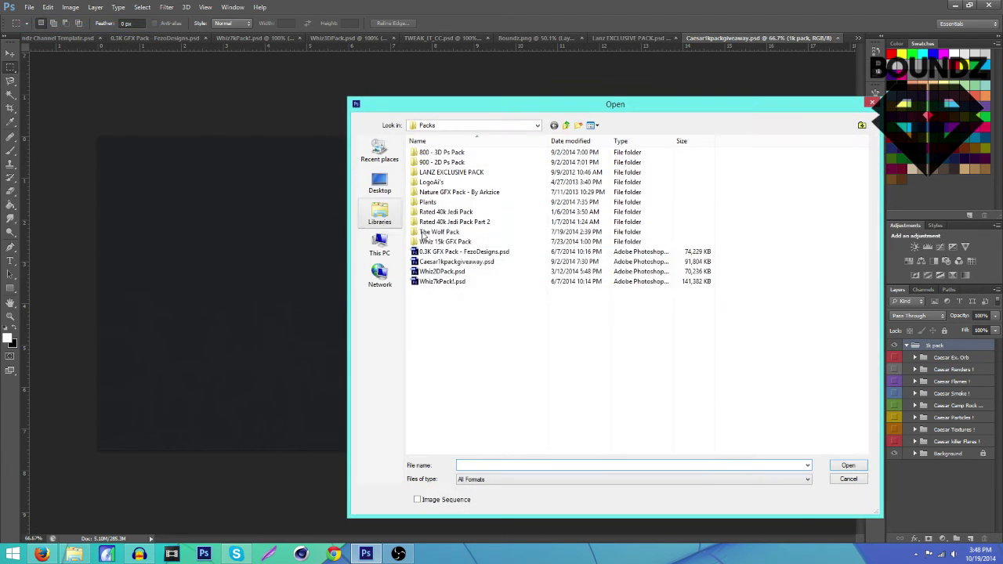
double_click(461, 211)
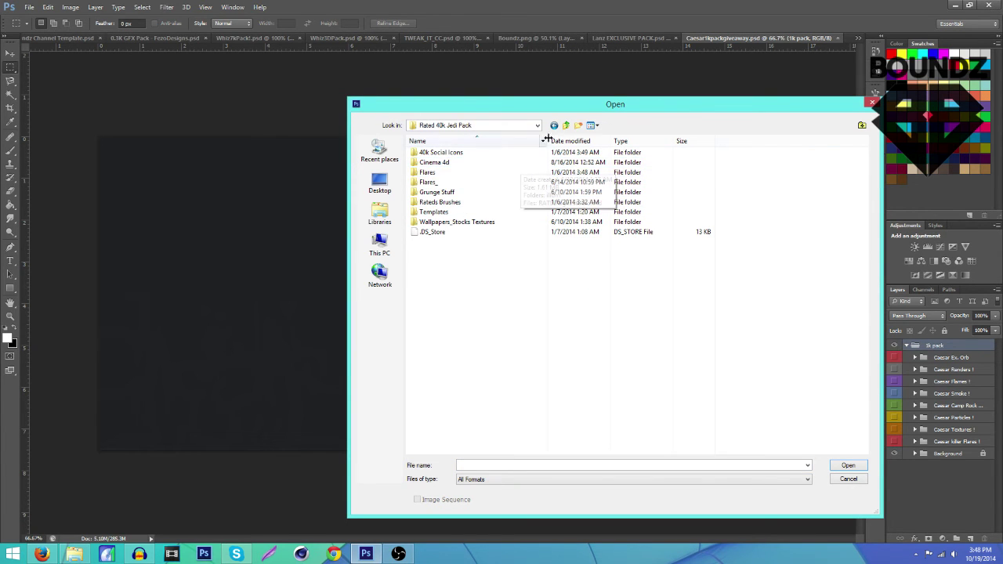
left_click(555, 125)
double_click(456, 223)
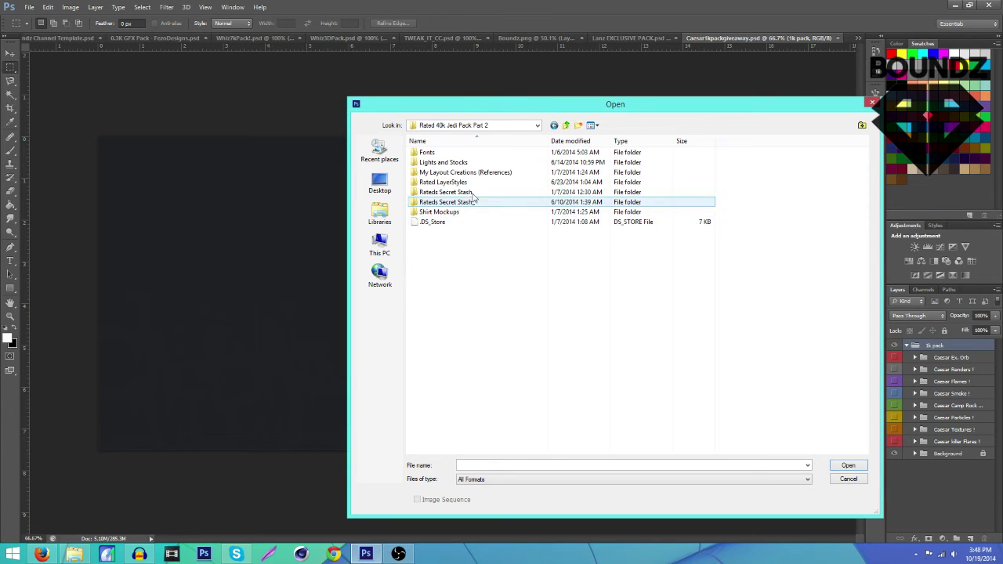
double_click(466, 164)
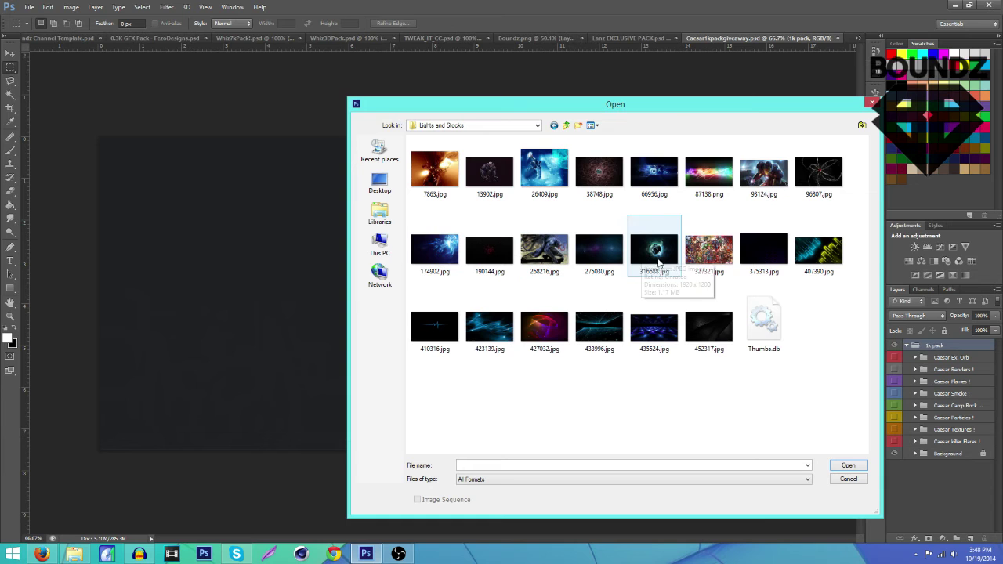
left_click(555, 126)
left_click(555, 126)
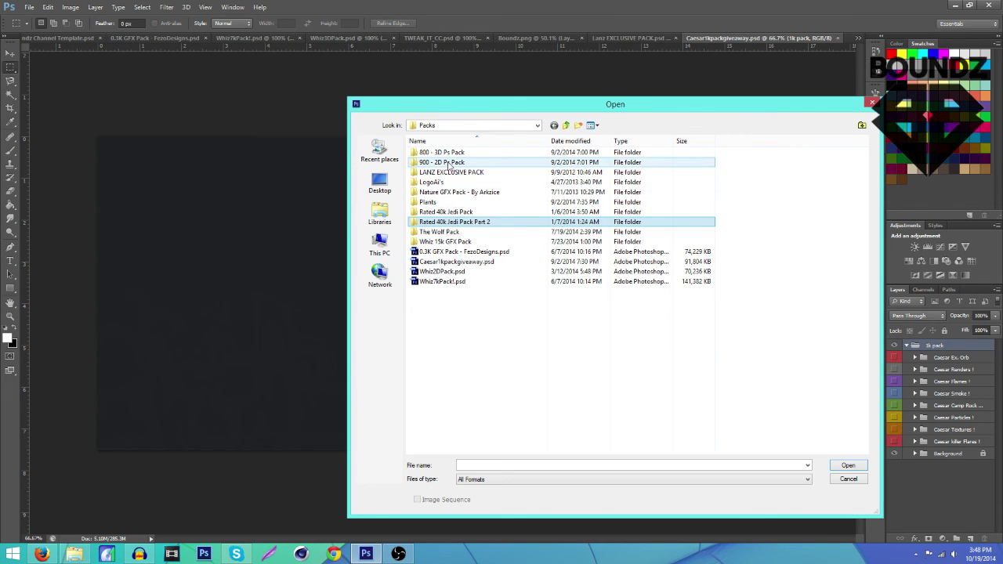
Step: Open Whiz 15k 3D PSD.psd from the Whiz 15k GFX Pack, inspect its Template group, and close it without saving
double_click(453, 241)
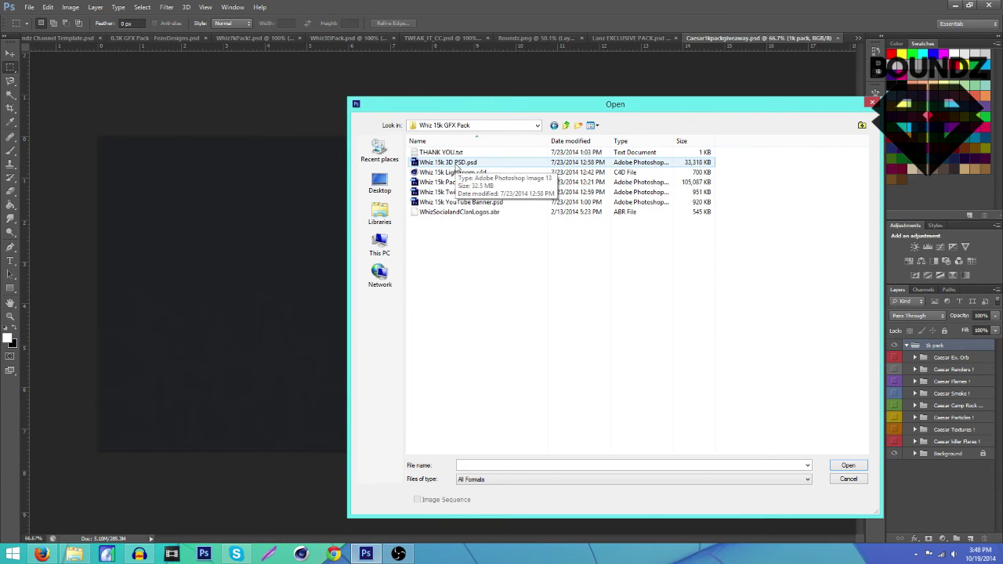
double_click(453, 163)
left_click(511, 208)
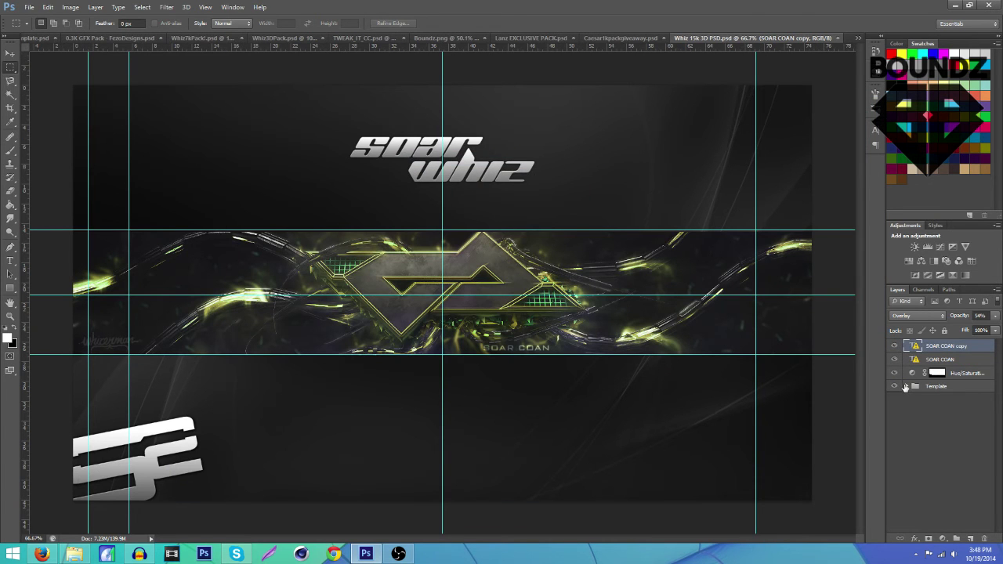
left_click(905, 386)
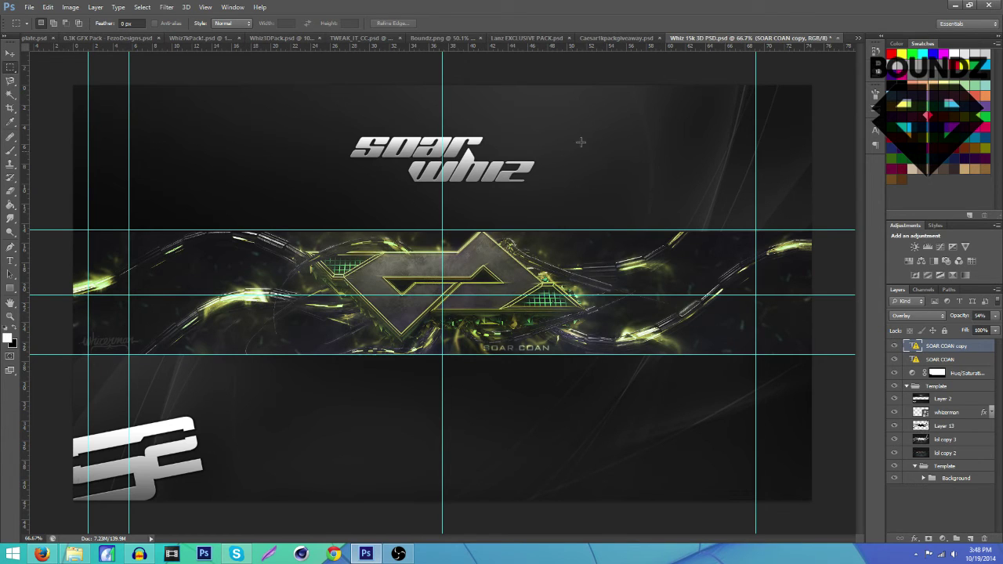
left_click(837, 37)
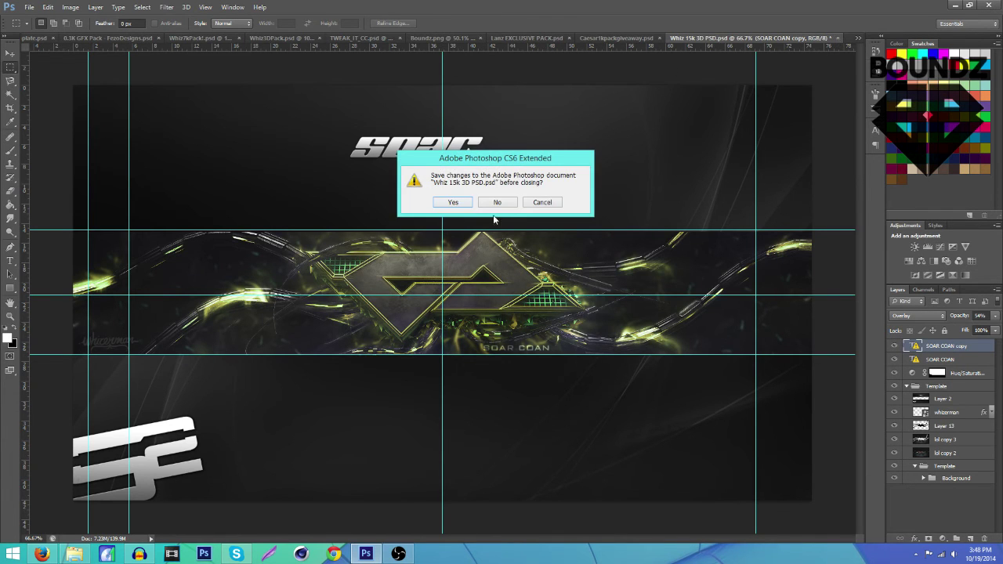
left_click(498, 202)
Step: Open Whiz 15k Pack.psd, hide its cover image layer, and expand the Whiz 15k Pack group
left_click(29, 7)
left_click(47, 29)
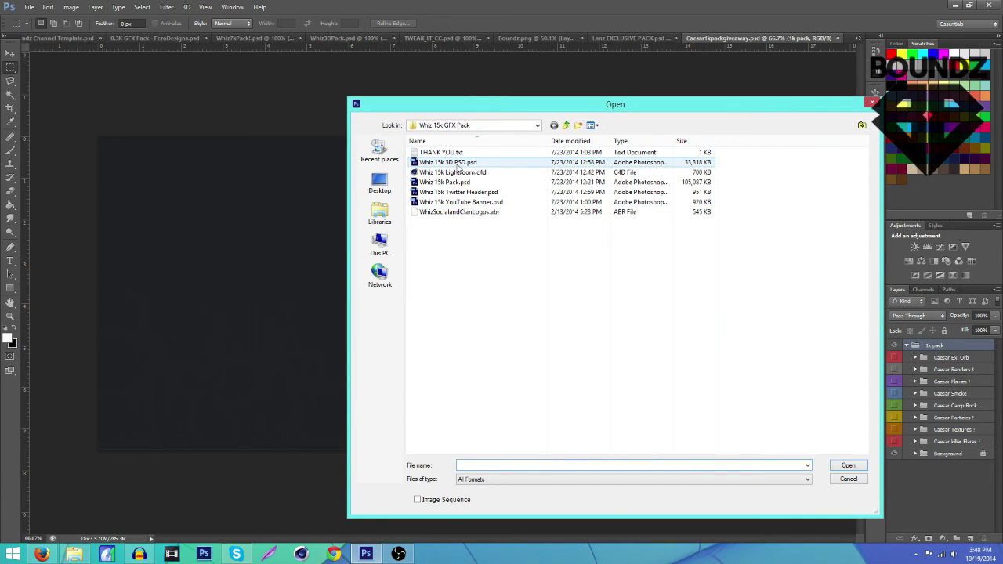
double_click(485, 183)
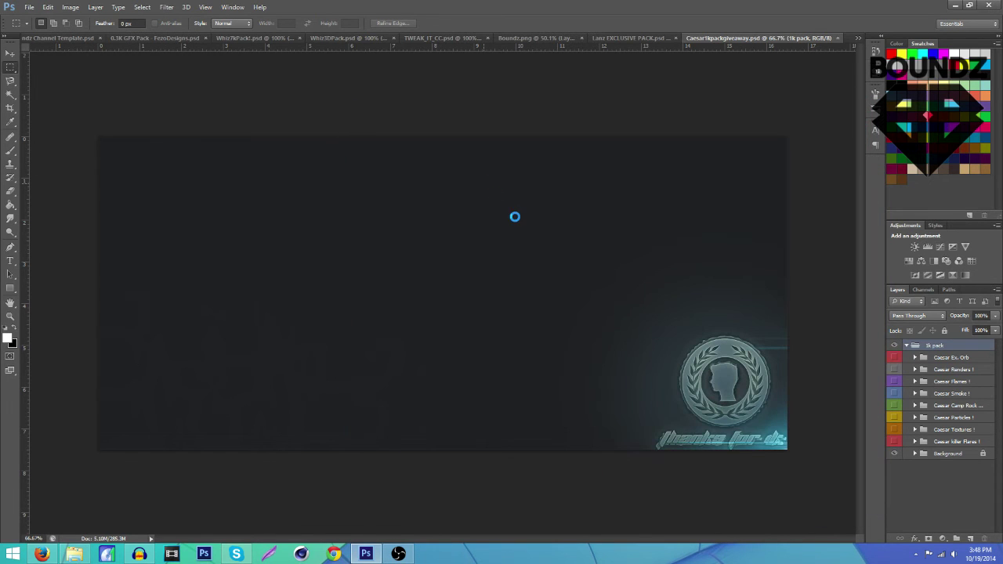
left_click(522, 207)
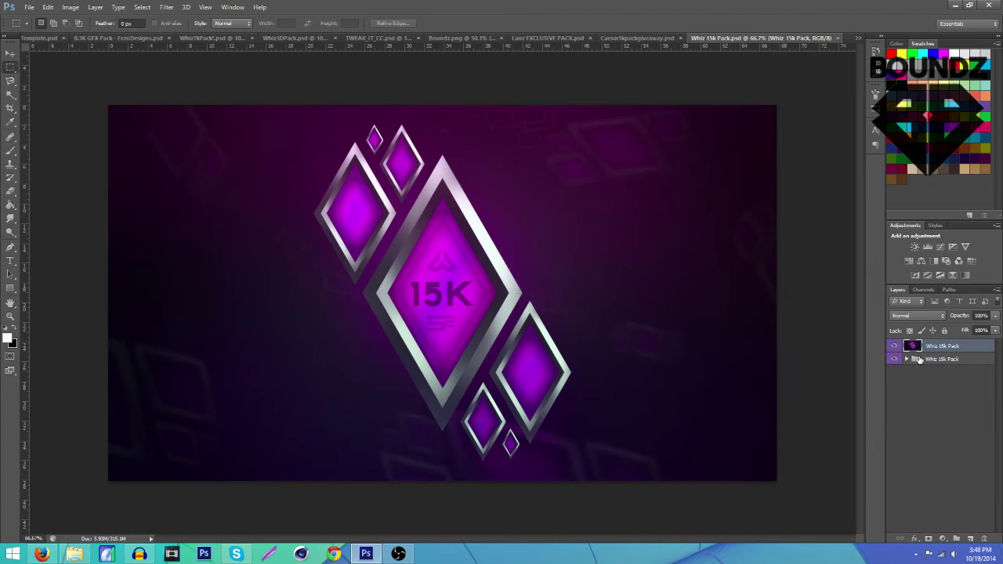
left_click(896, 347)
left_click(907, 359)
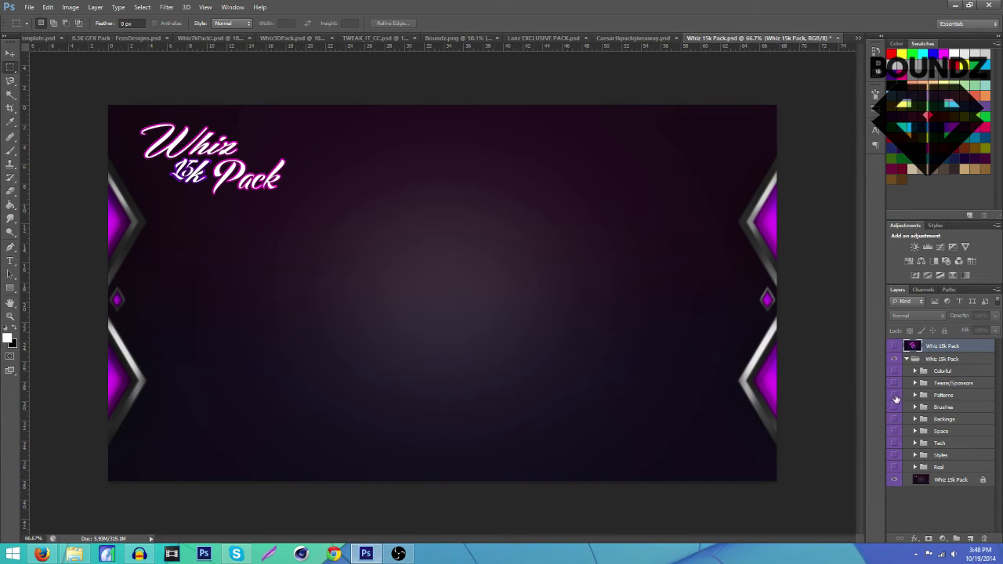
Step: Expand the Real group, preview each of its layers in turn, hiding each again, and collapse the group
left_click(896, 468)
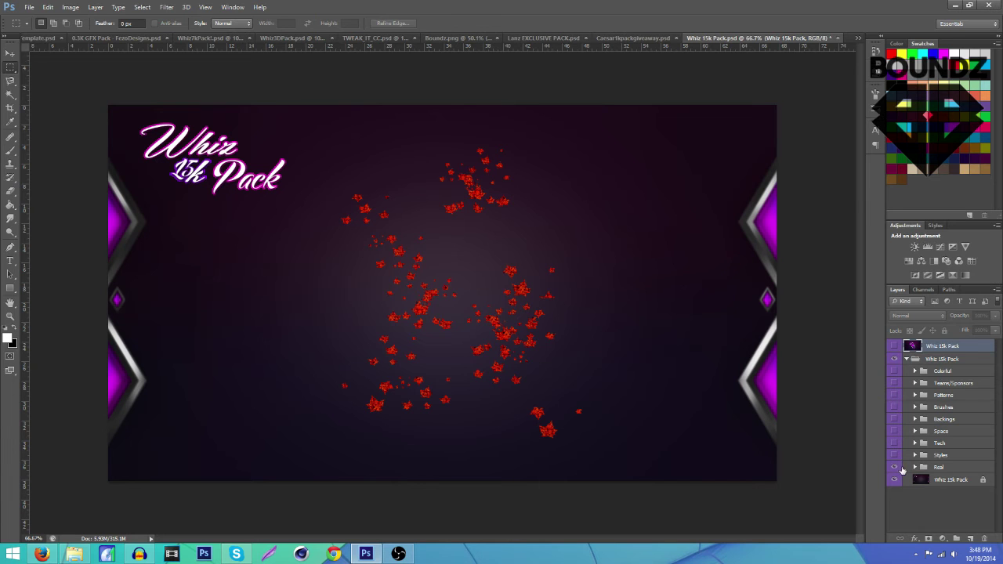
left_click(915, 467)
scroll(911, 474, "down", 1)
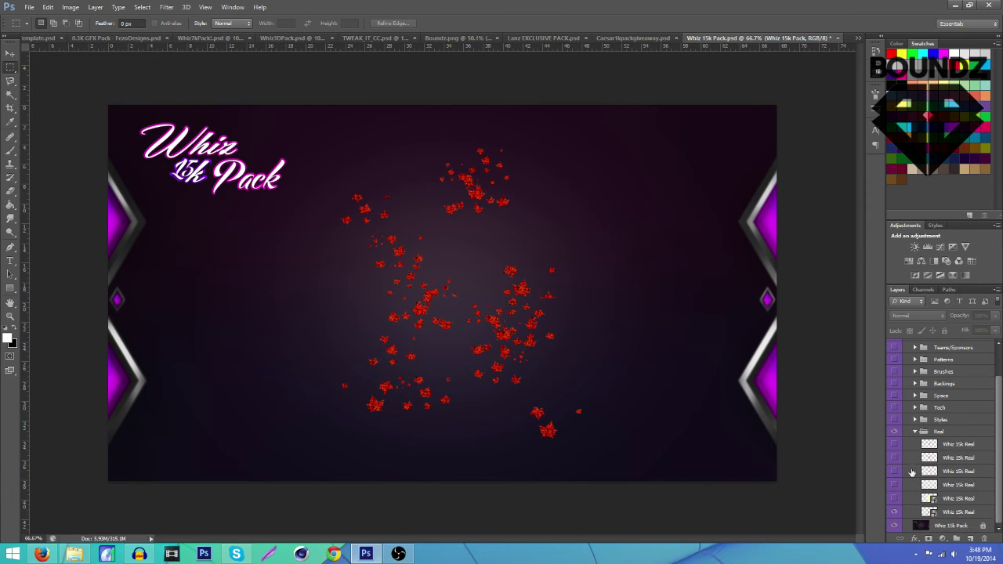
left_click(894, 512)
left_click(895, 498)
left_click(895, 498)
left_click(895, 485)
left_click(895, 484)
left_click(895, 471)
left_click(894, 471)
left_click(894, 457)
left_click(894, 458)
left_click(894, 444)
left_click(894, 444)
left_click(914, 432)
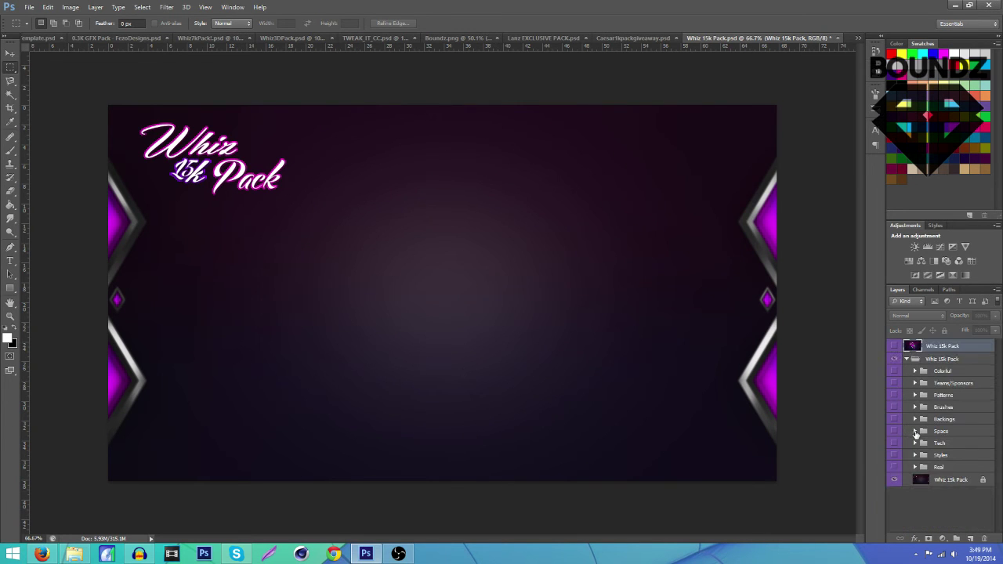
Step: Preview the Styles and Tech groups of the Whiz 15k Pack, and show and expand its Space group
left_click(896, 455)
left_click(895, 455)
left_click(894, 443)
left_click(895, 444)
left_click(896, 431)
left_click(895, 431)
left_click(896, 431)
left_click(915, 431)
scroll(938, 464, "down", 2)
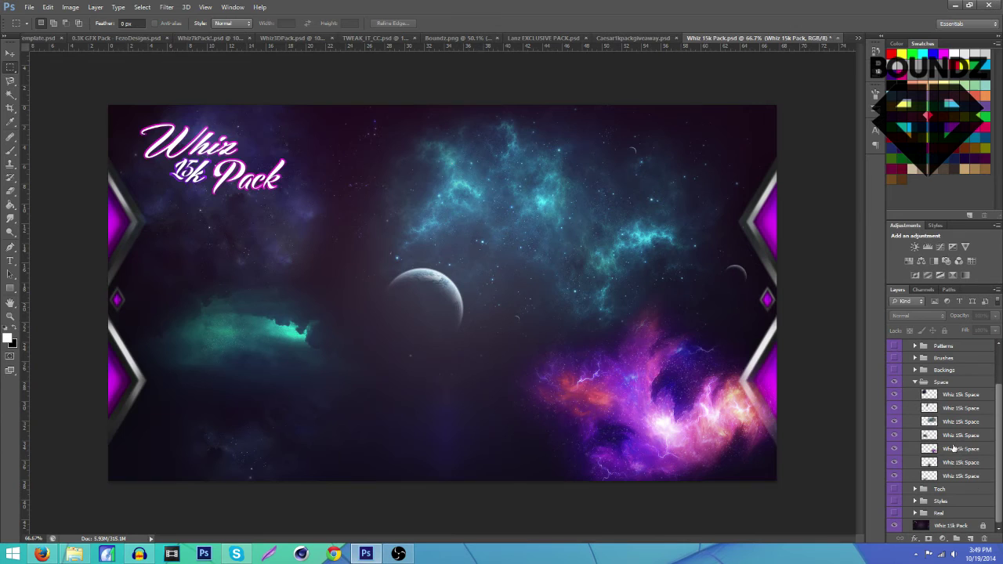
Step: Copy the purple nebula Space layer into Boundz Channel Template.psd, placing copies in Screen mode at the banner's left and right edges
left_click(953, 448)
left_click(10, 52)
left_click_drag(700, 441, 744, 258)
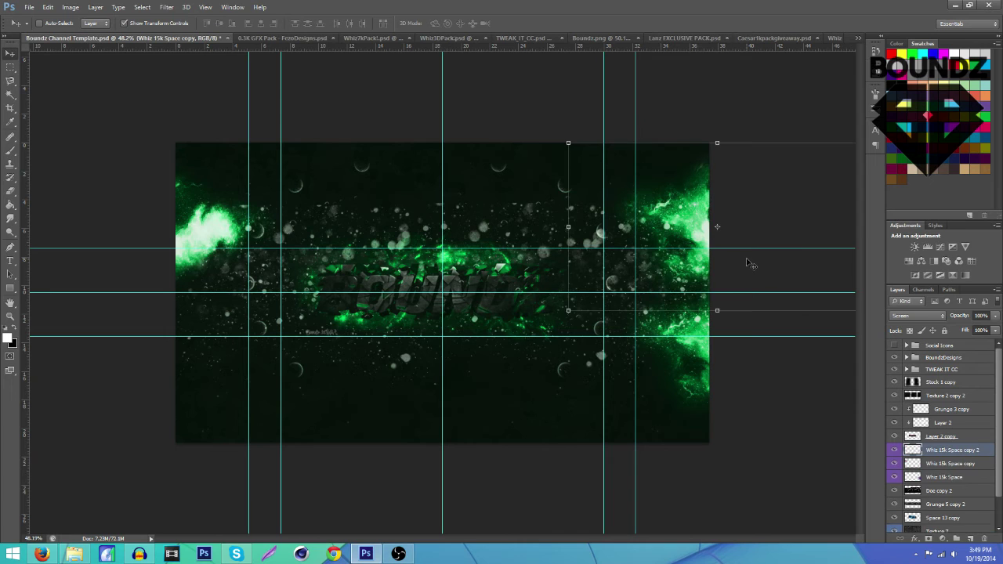
Step: Delete the left-edge nebula copy, duplicate the two right-edge nebula layers, flip them horizontally and place them at the left edge
left_click(946, 466)
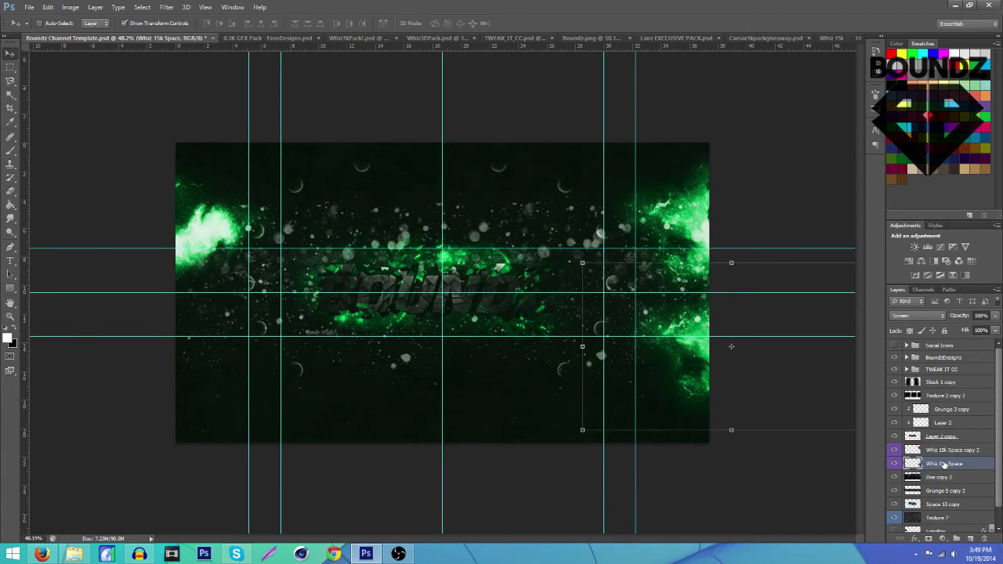
key("Delete")
key("ctrl+j")
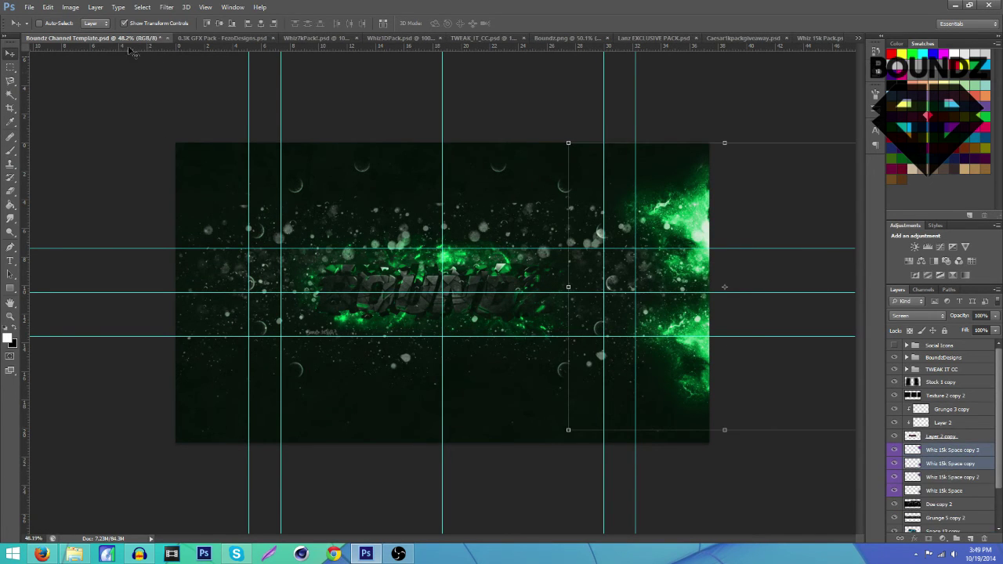
left_click(48, 7)
mouse_move(105, 212)
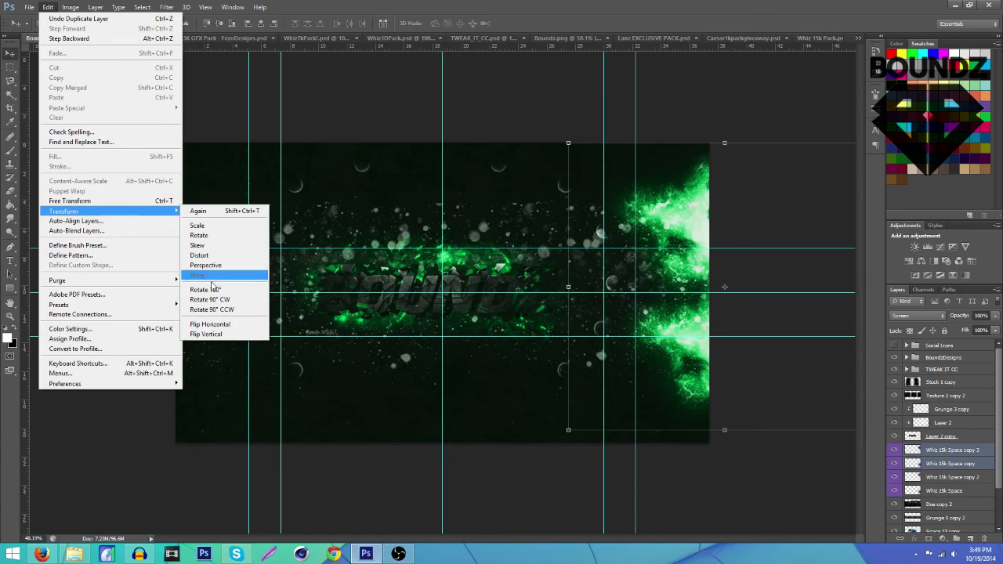
left_click(209, 324)
left_click_drag(642, 292, 99, 289)
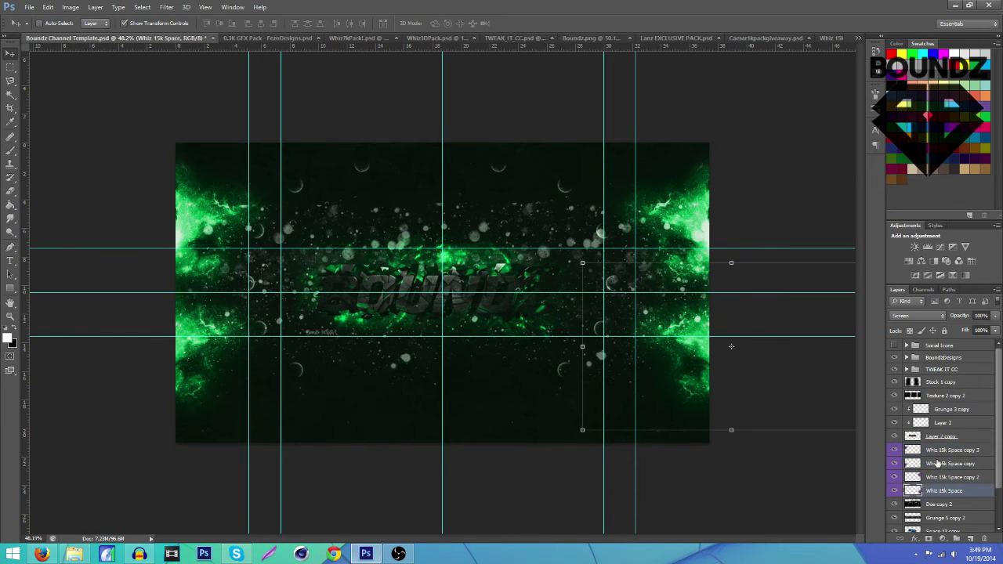
Step: Merge the four nebula layers into one, try other blend modes on it, and set it to Screen at 58% opacity
key("ctrl+e")
left_click(917, 315)
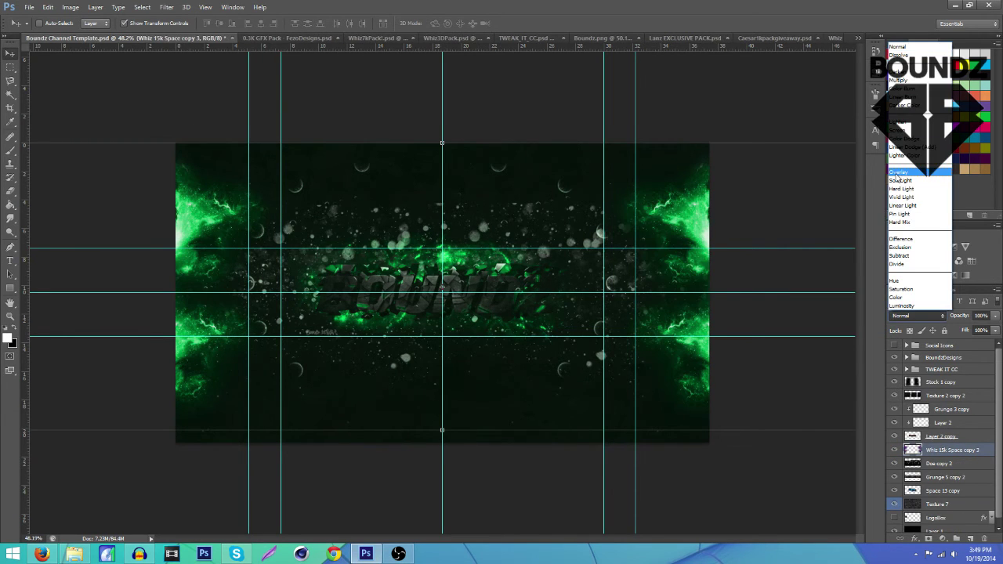
left_click(899, 172)
scroll(901, 316, "up", 3)
scroll(901, 316, "up", 2)
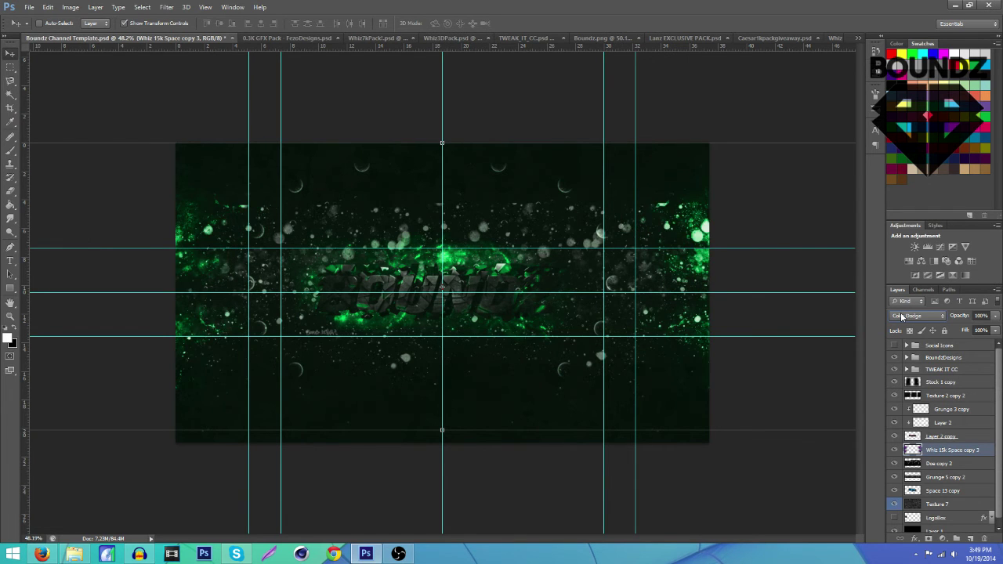
left_click(995, 315)
left_click_drag(989, 328, 974, 333)
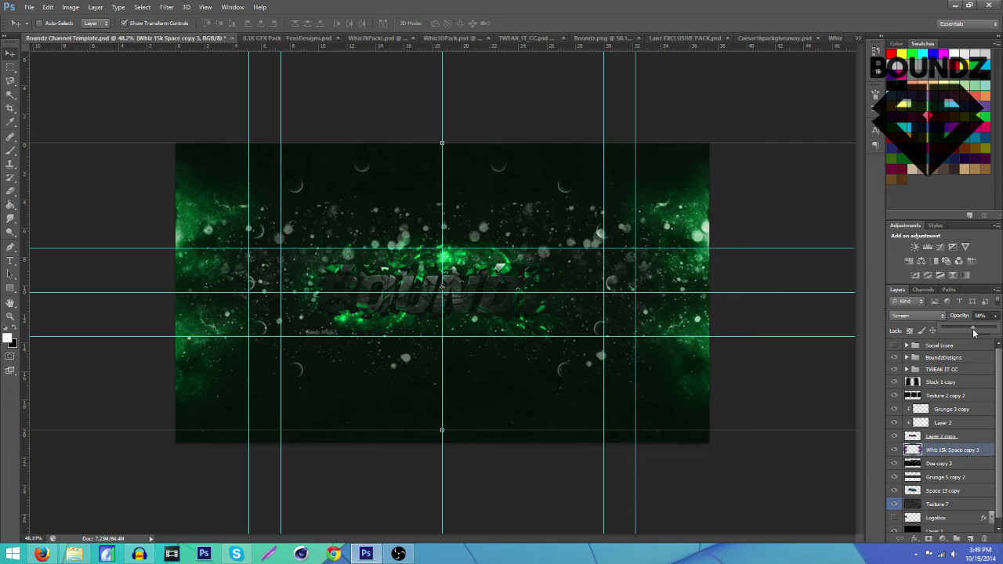
Step: Select the areas above and below the outer horizontal guides and clear them from the layers Stock 1 copy through Texture 7
left_click(11, 67)
left_click_drag(119, 117, 870, 249)
left_click_drag(752, 488, 14, 336)
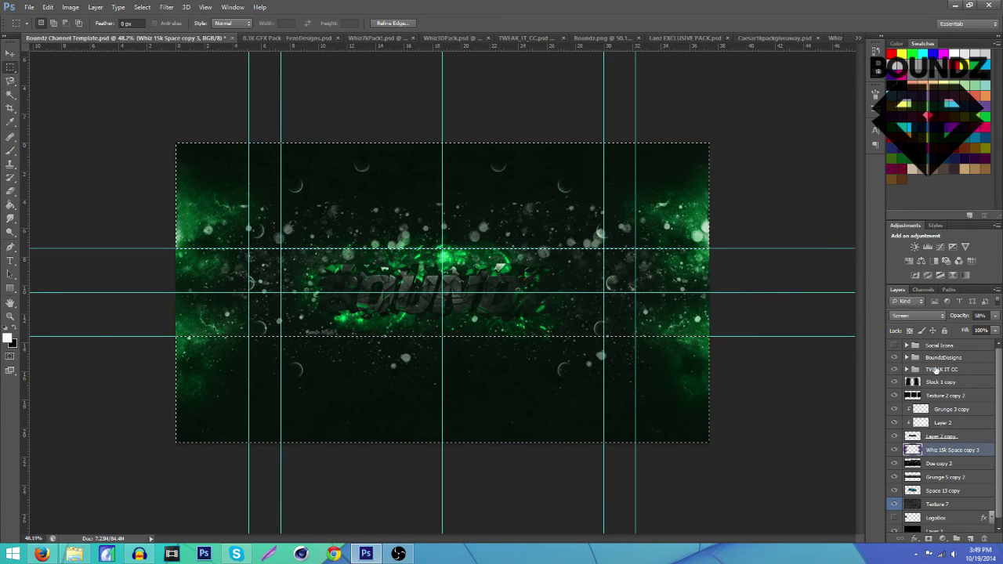
left_click(953, 382)
left_click(951, 395)
left_click(951, 409)
left_click(944, 435)
left_click(949, 449)
left_click(944, 478)
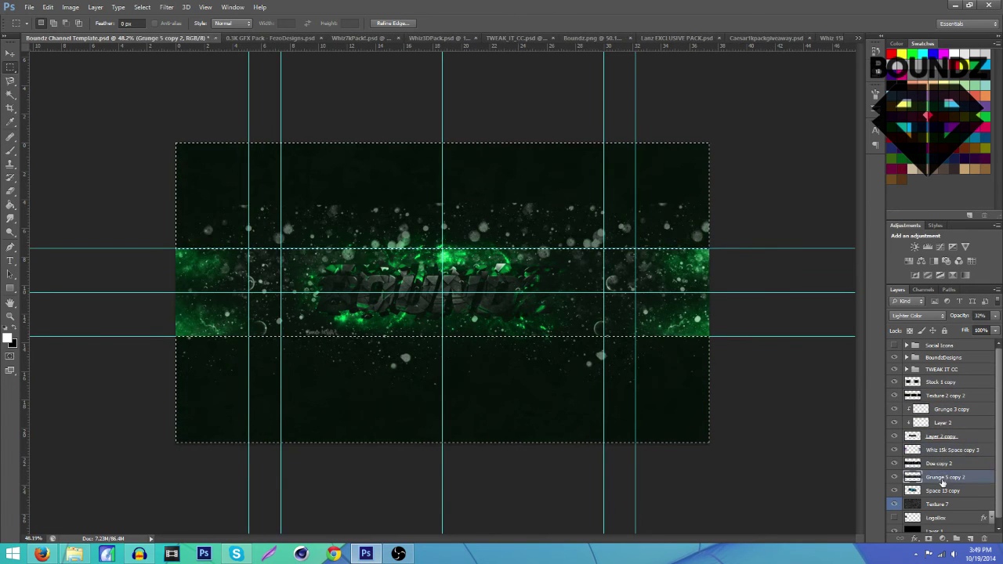
left_click(940, 504)
left_click(288, 212)
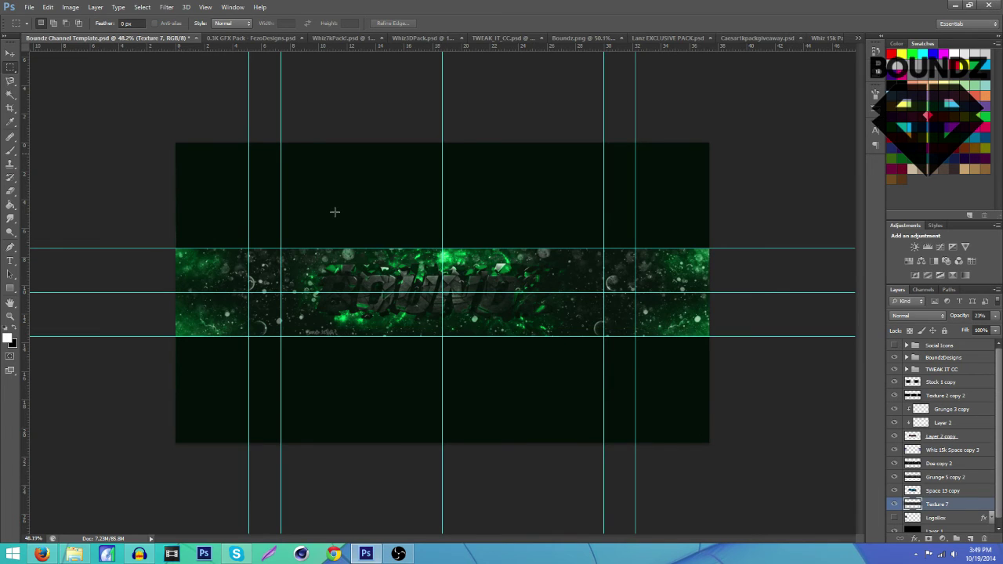
Step: Look over the trimmed banner strip and check the finished example banner in the YouTube video in Firefox
left_click(10, 54)
scroll(407, 212, "down", 1)
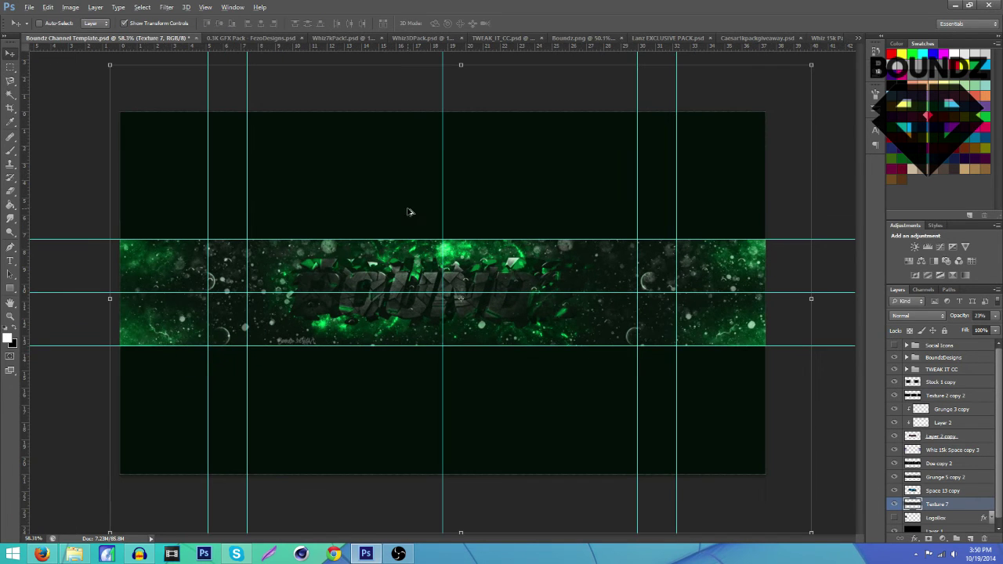
key("ctrl+minus")
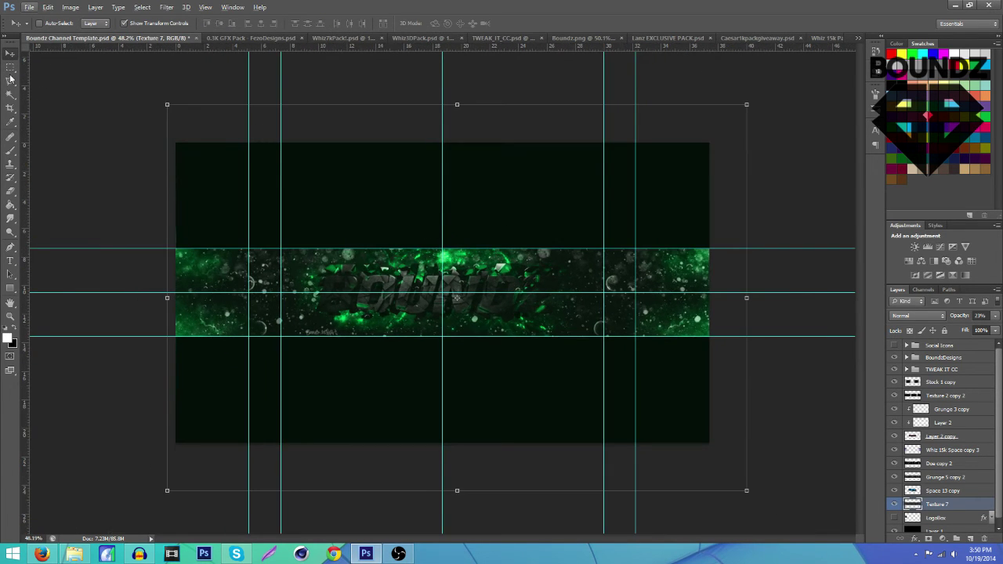
left_click(11, 68)
scroll(489, 257, "up", 3)
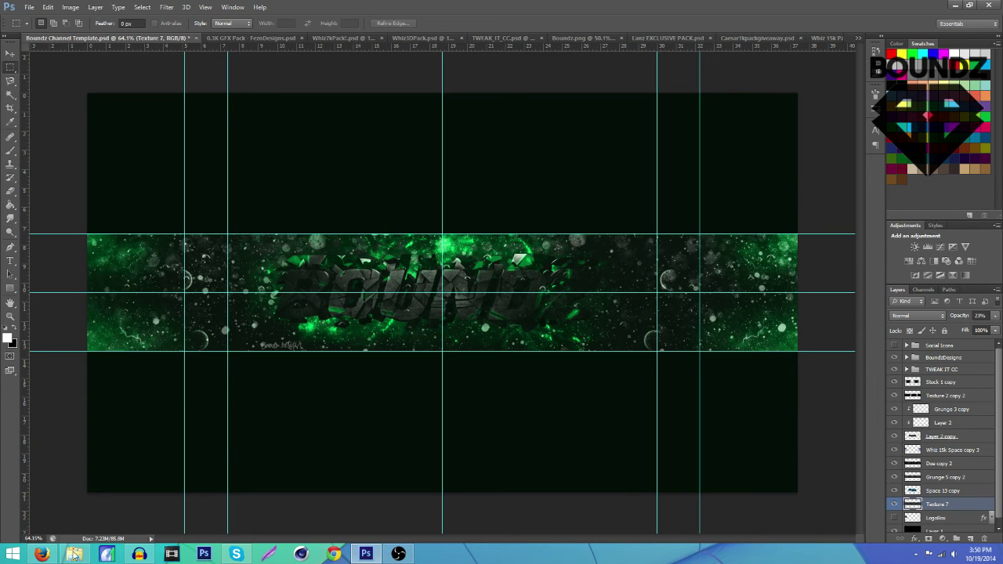
left_click(41, 554)
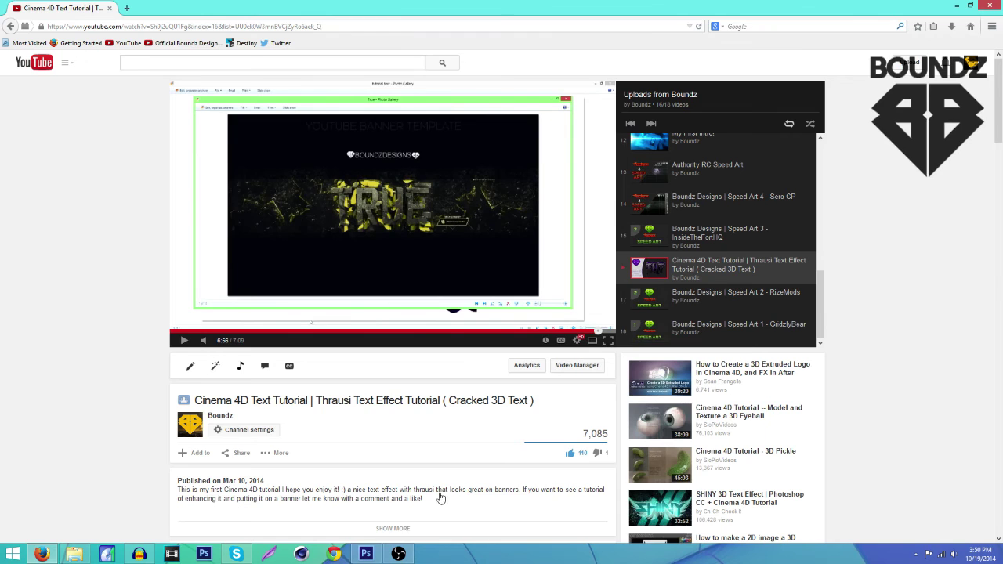
left_click(365, 554)
Step: Add a layer above Stock 1 copy and draw an unfilled 241 x 80 px rectangle with a white 2 pt stroke beside the text's lower right
key("ctrl+n")
left_click(945, 381)
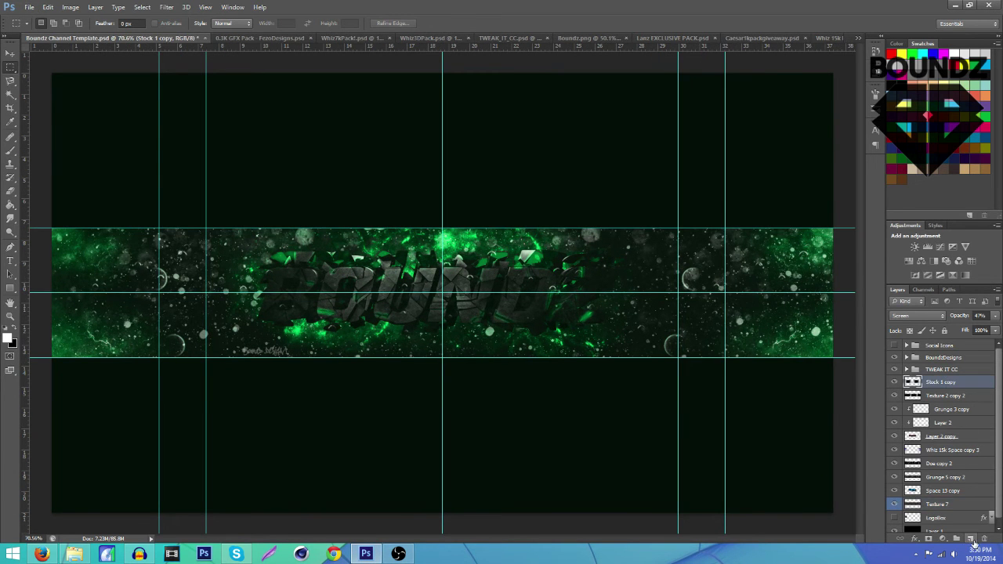
left_click(970, 539)
left_click(10, 287)
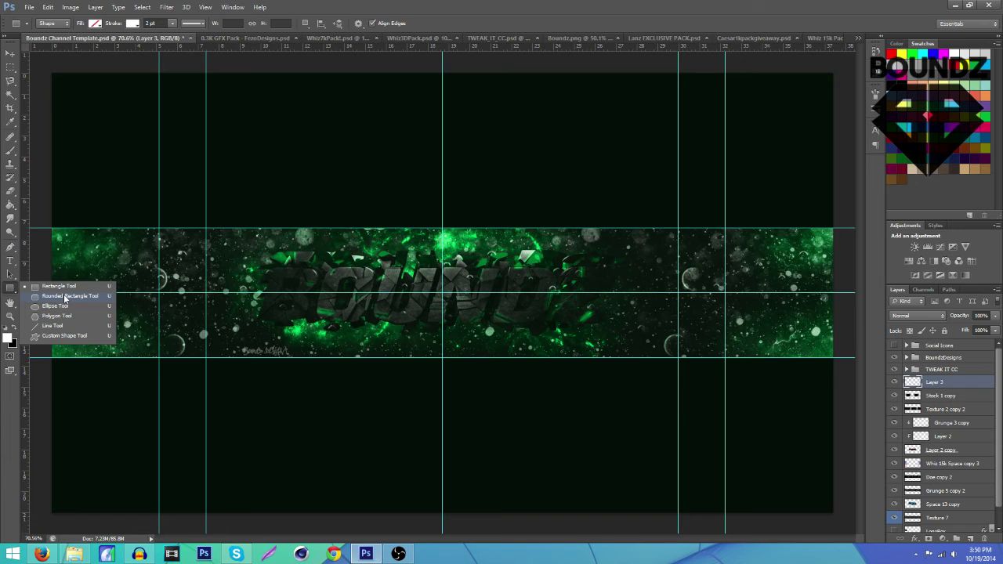
left_click(66, 290)
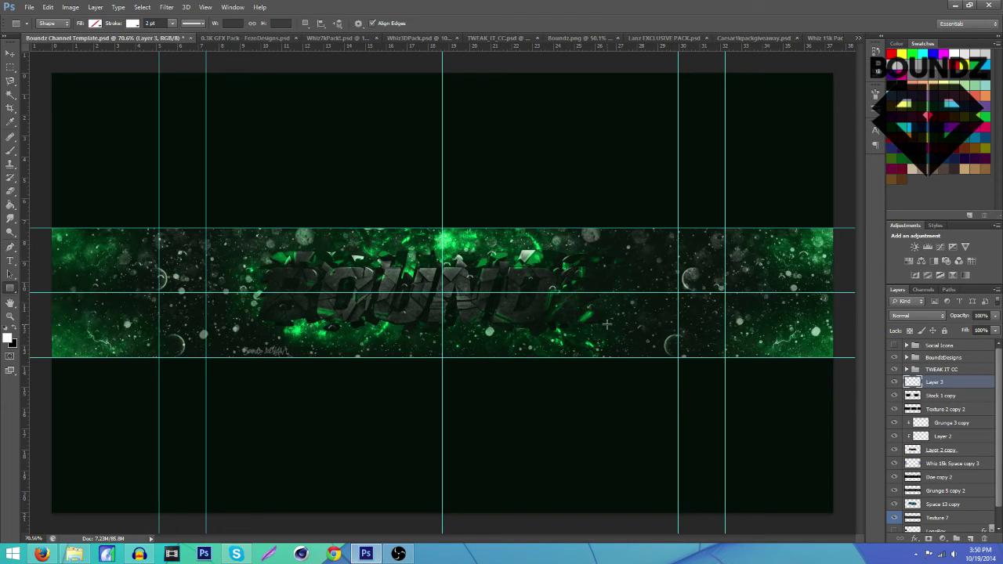
left_click_drag(598, 316, 679, 347)
scroll(768, 342, "up", 1)
scroll(772, 345, "up", 4)
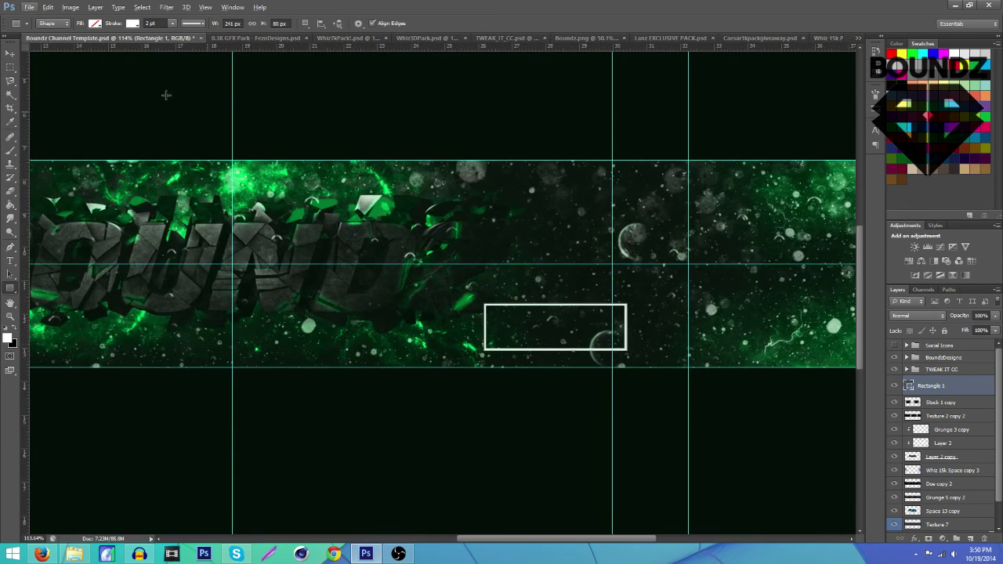
left_click(96, 24)
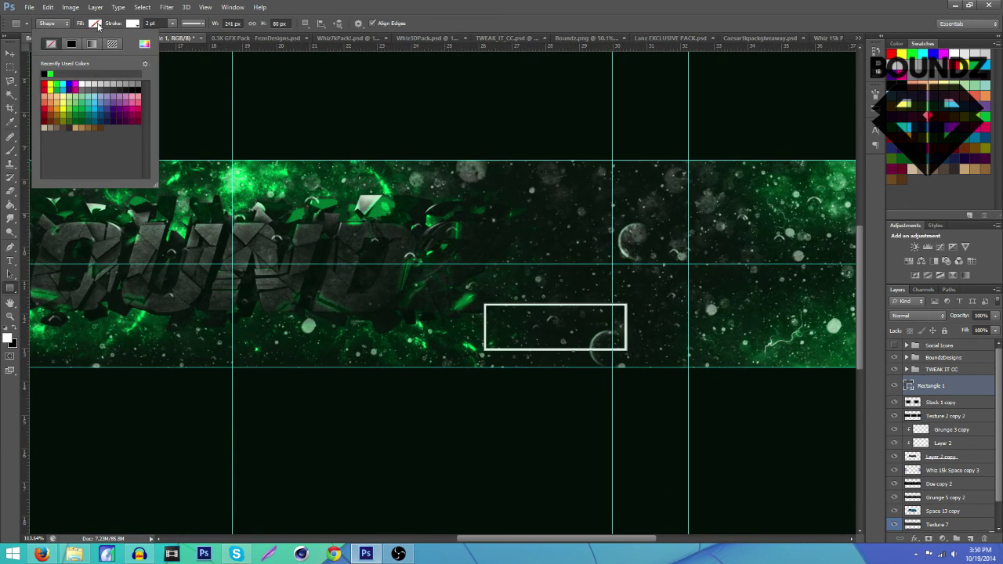
left_click(48, 72)
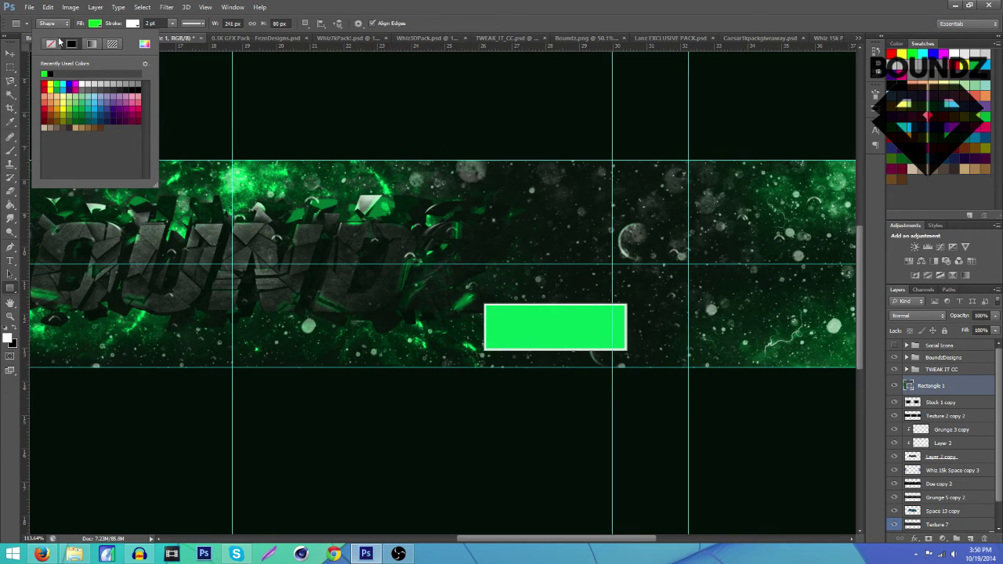
left_click(51, 43)
Step: Set the rectangle's stroke to the recently used bright green with a width of 2.17 pt
left_click(131, 25)
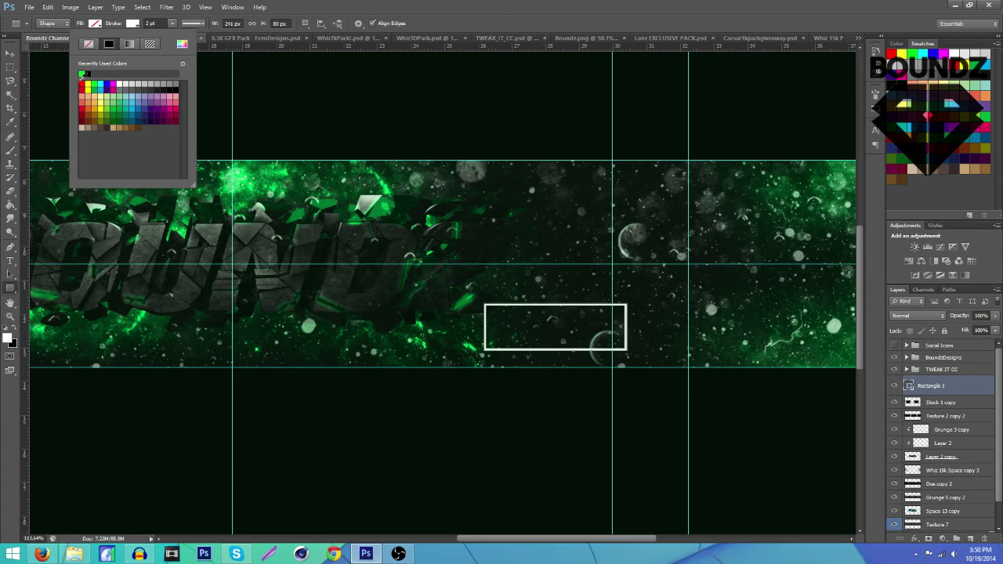
left_click(83, 72)
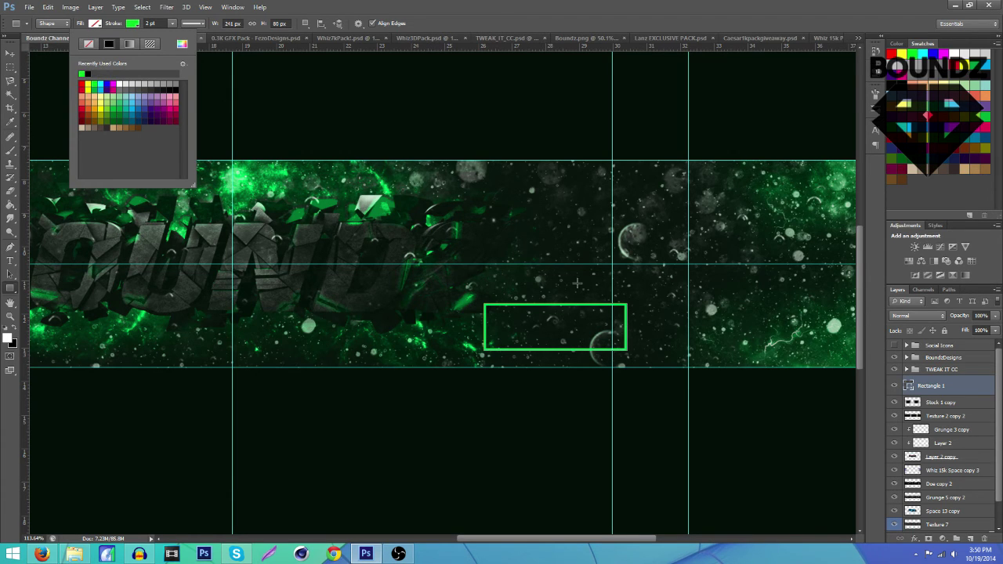
left_click(173, 24)
left_click_drag(172, 35, 172, 36)
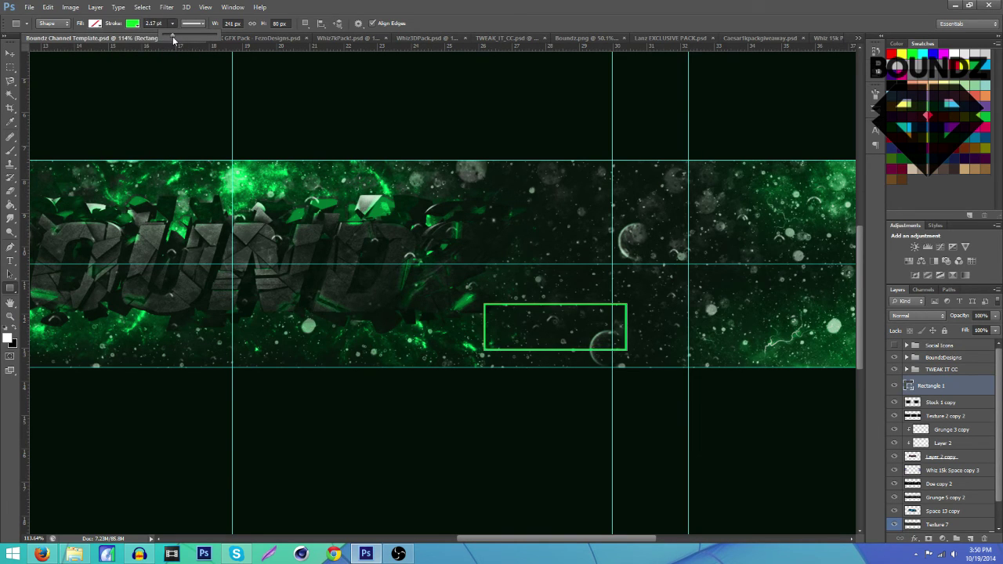
Step: Distort the green rectangle into a right-leaning parallelogram and move it slightly up and to the right
left_click(8, 55)
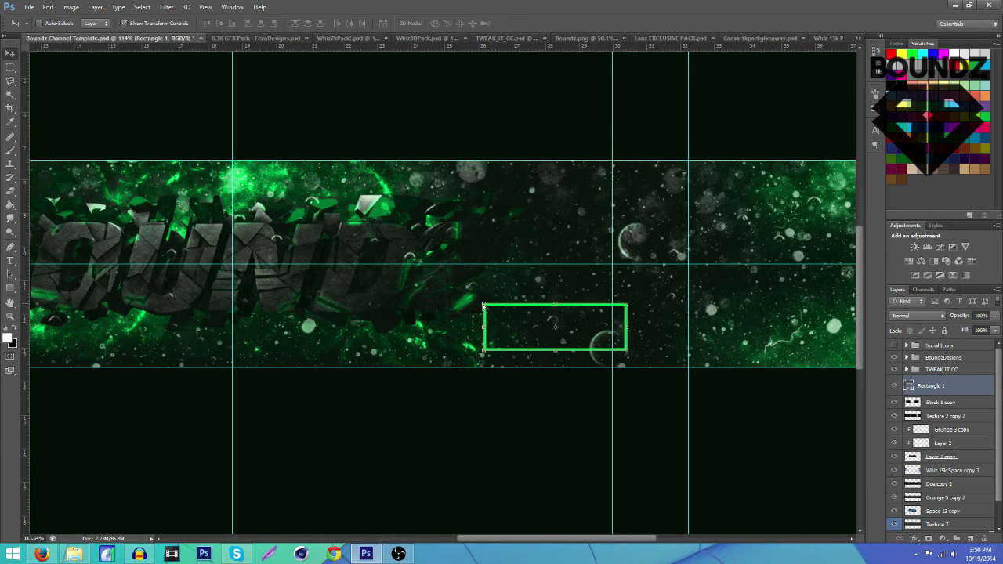
key("ctrl+t")
left_click_drag(483, 304, 507, 304)
left_click_drag(626, 355, 603, 354)
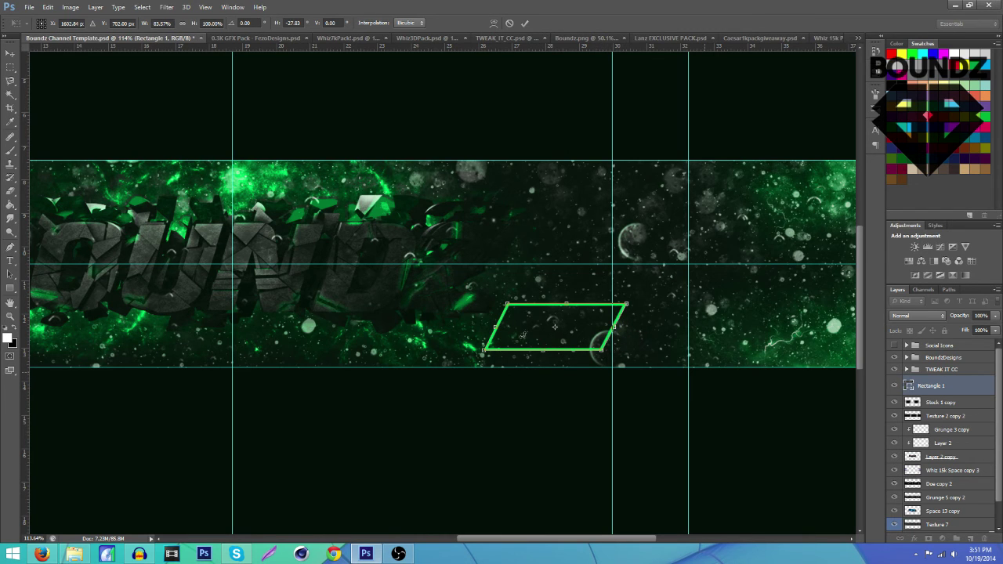
left_click(525, 22)
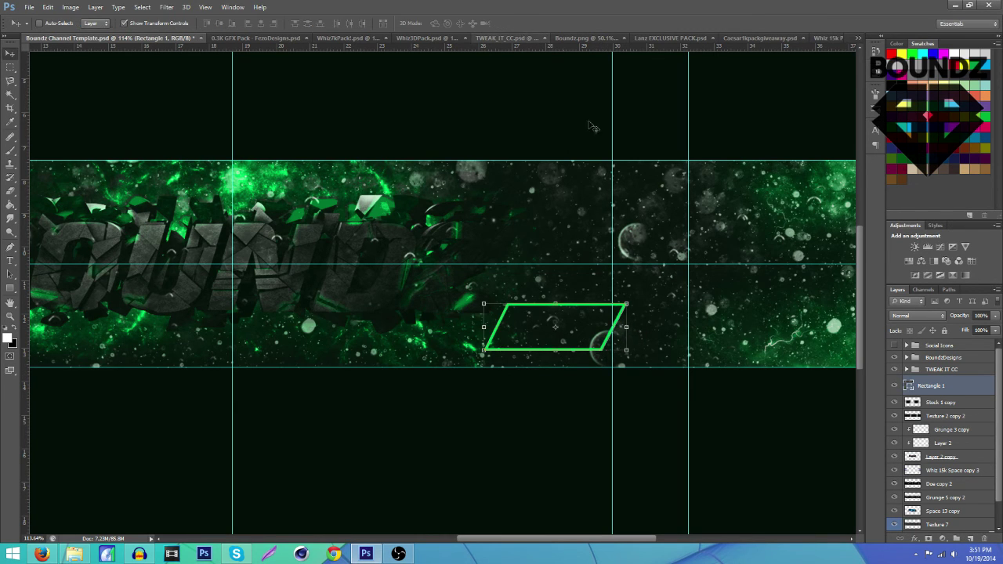
left_click_drag(584, 328, 612, 312)
scroll(612, 312, "up", 1)
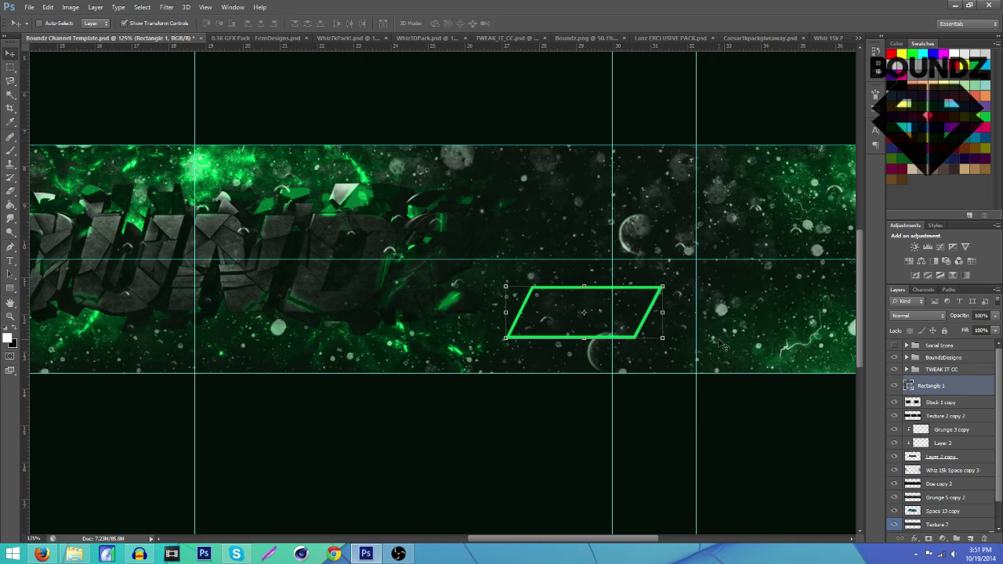
Step: Duplicate the parallelogram, give the copy no stroke and a black fill, and set its opacity to 35%
key("ctrl+j")
left_click(10, 287)
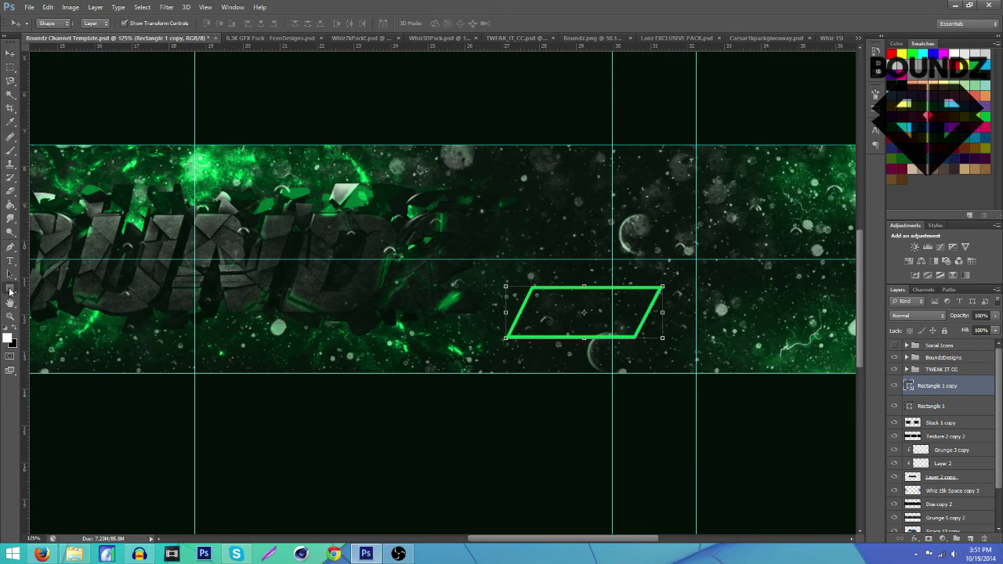
left_click(131, 24)
left_click(87, 43)
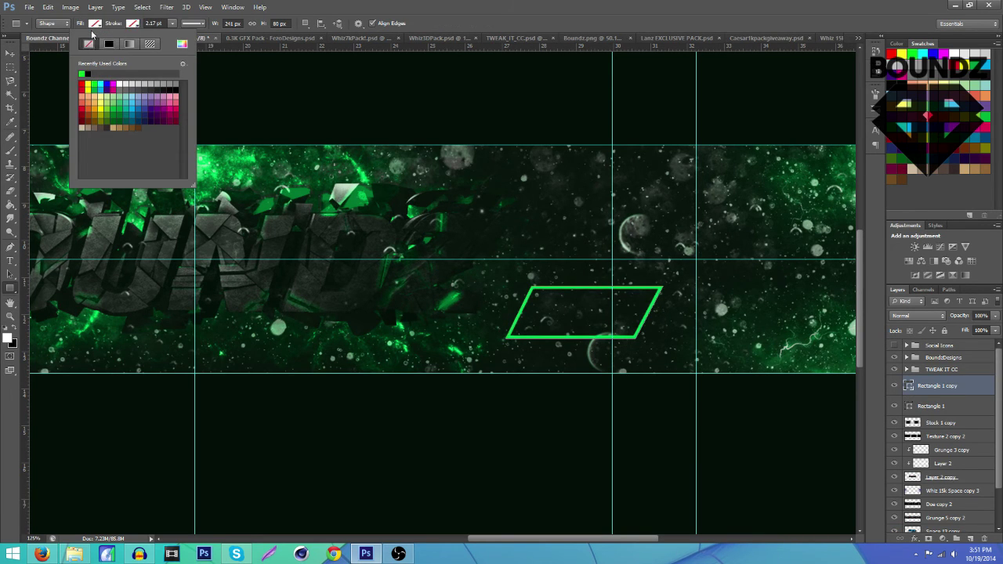
left_click(93, 23)
left_click(50, 72)
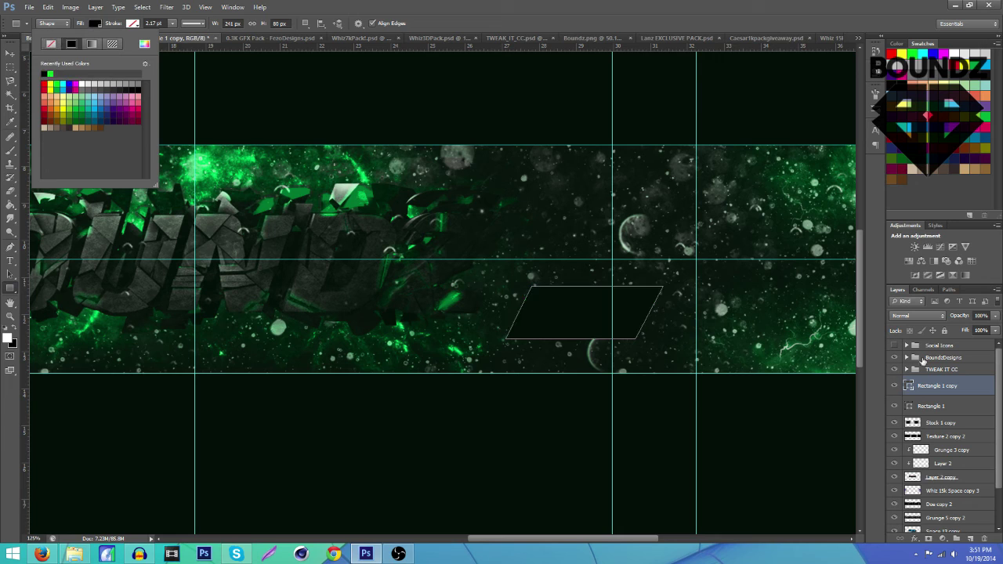
left_click(995, 316)
left_click_drag(989, 329, 961, 330)
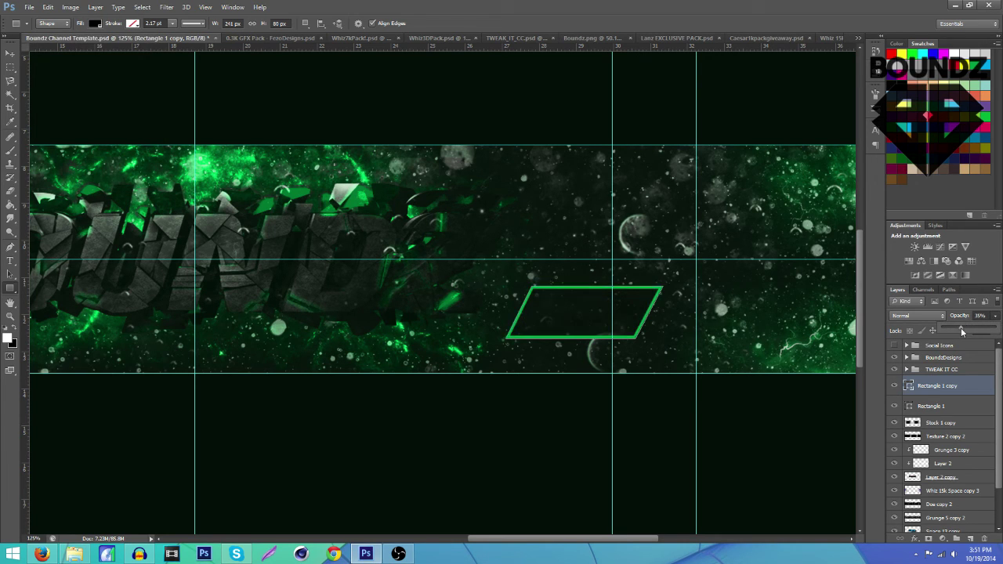
Step: Rasterize the Rectangle 1 and Rectangle 1 copy shape layers together
key("w")
left_click(967, 405, "shift")
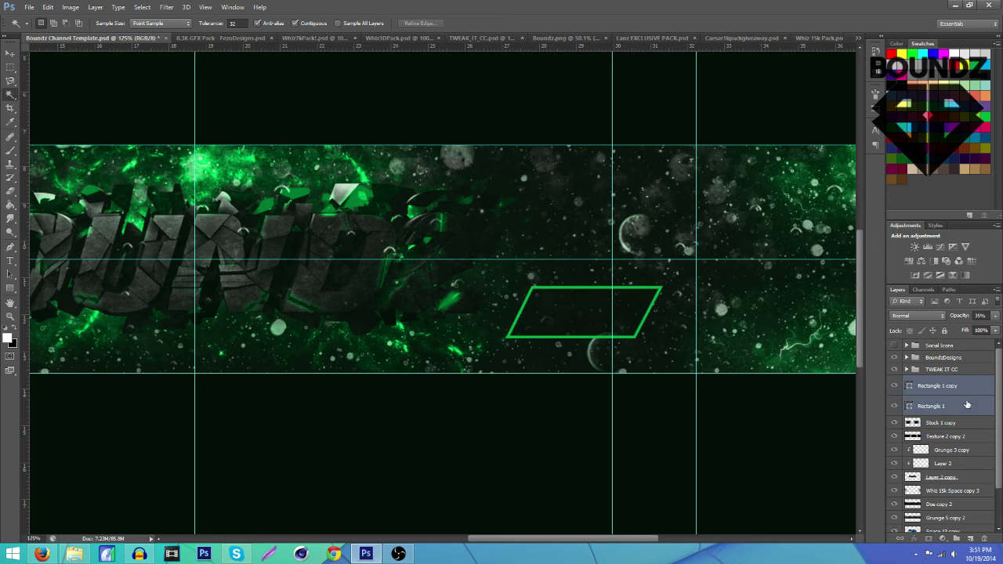
right_click(959, 393)
left_click(891, 227)
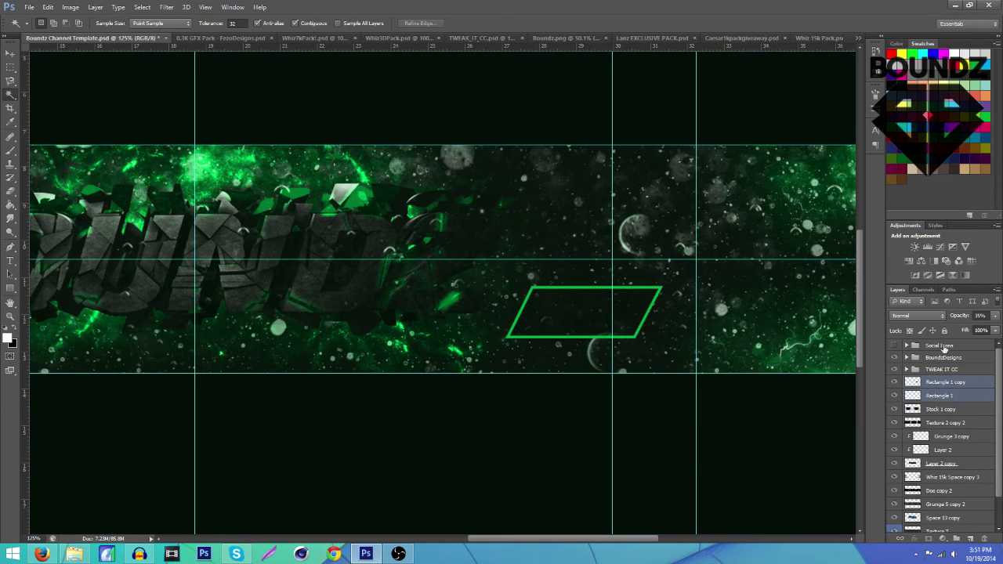
Step: Select only the Rectangle 1 copy layer, and load and clear a selection of the Rectangle 1 outline
left_click(972, 385)
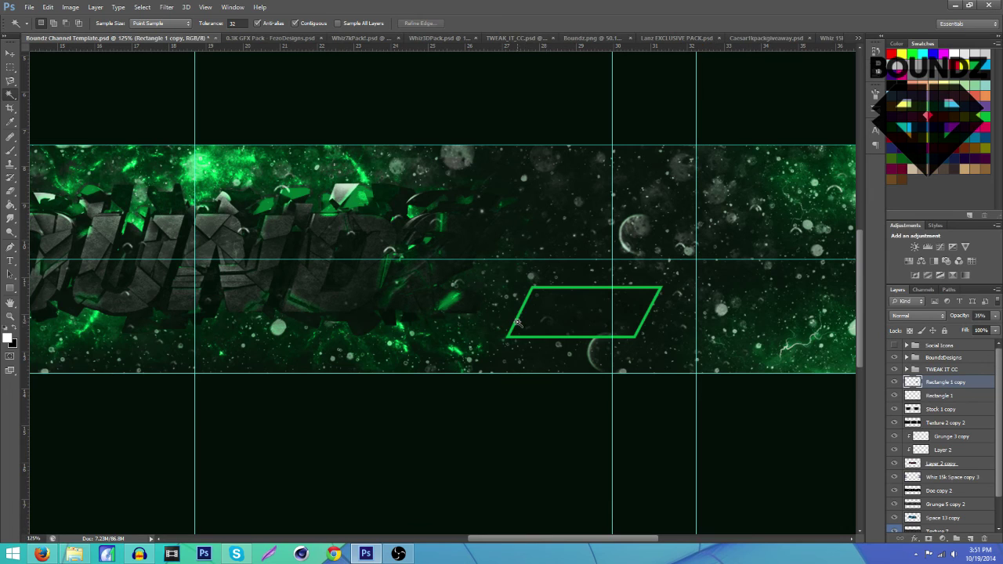
left_click(913, 396, "ctrl")
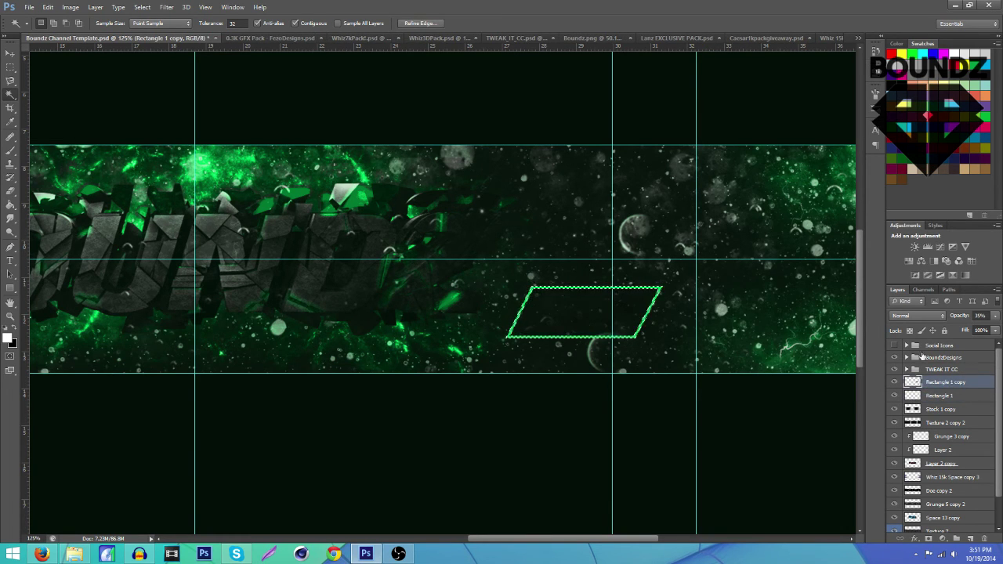
left_click(13, 68)
left_click(75, 69)
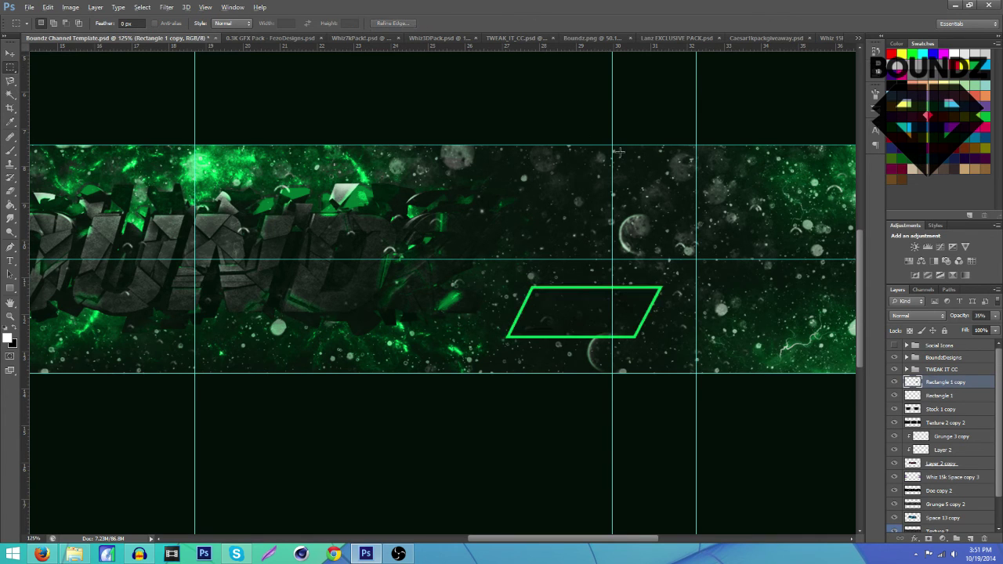
Step: Lower the opacity of the parallelogram's black fill layer, Rectangle 1 copy, to 7%
scroll(562, 271, "down", 6)
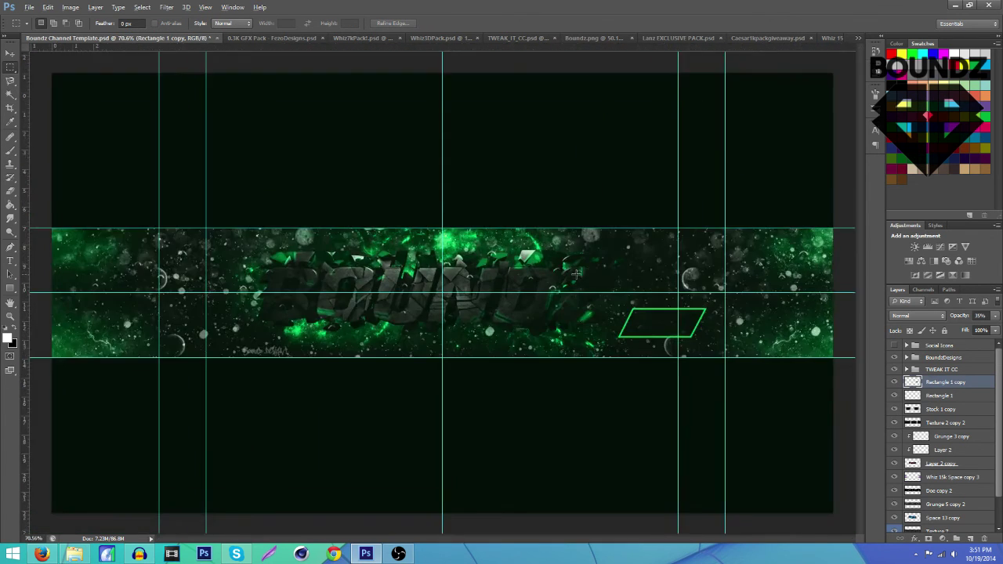
scroll(608, 277, "up", 4)
left_click(996, 315)
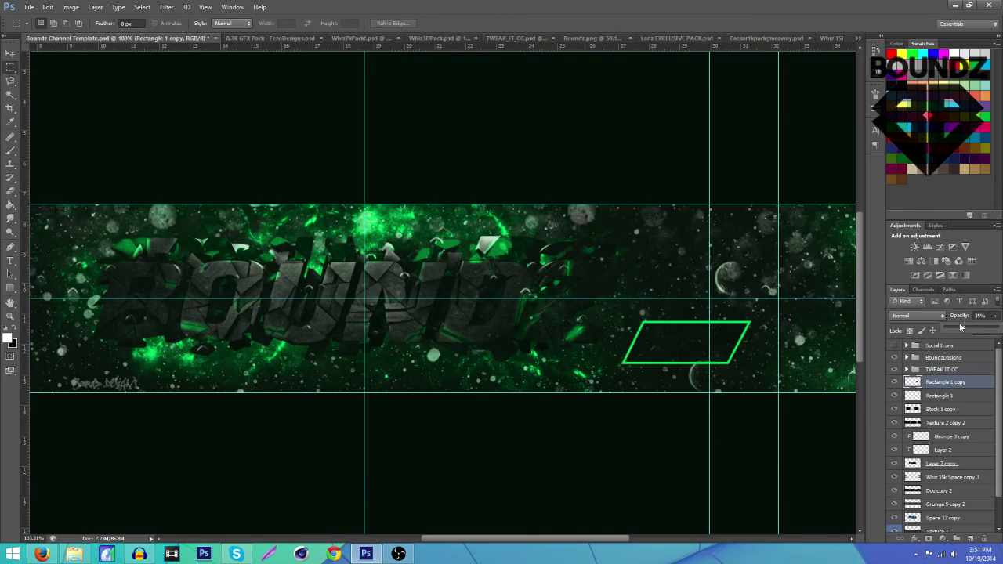
left_click_drag(955, 324, 949, 329)
Step: Select Rectangle 1 together with its copy and narrow the parallelogram slightly from its right side
left_click(955, 395, "ctrl")
key("v")
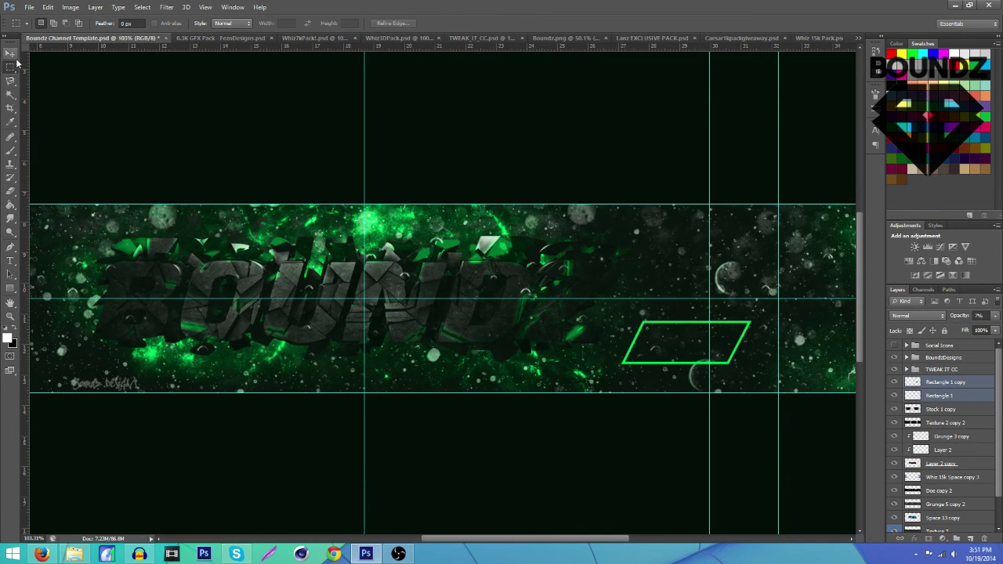
key("ctrl+t")
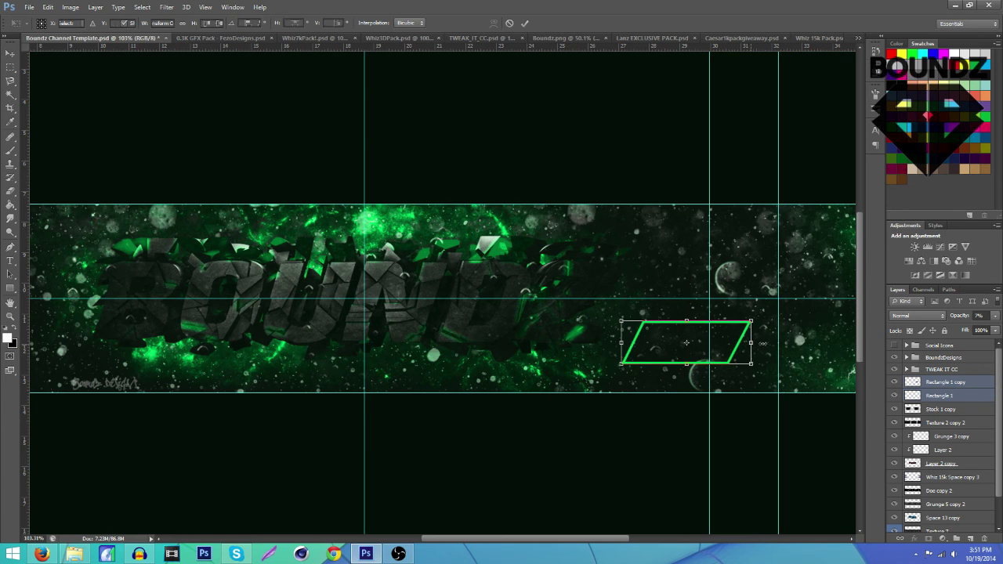
mouse_move(750, 342)
left_mouse_down()
mouse_move(815, 342)
mouse_move(747, 343)
left_mouse_up()
left_click(525, 22)
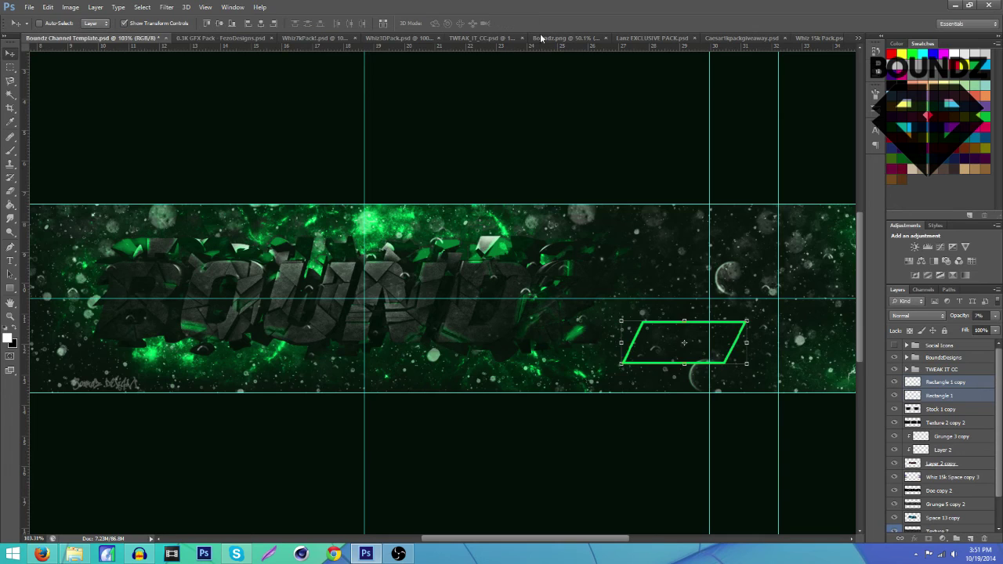
scroll(649, 218, "down", 3)
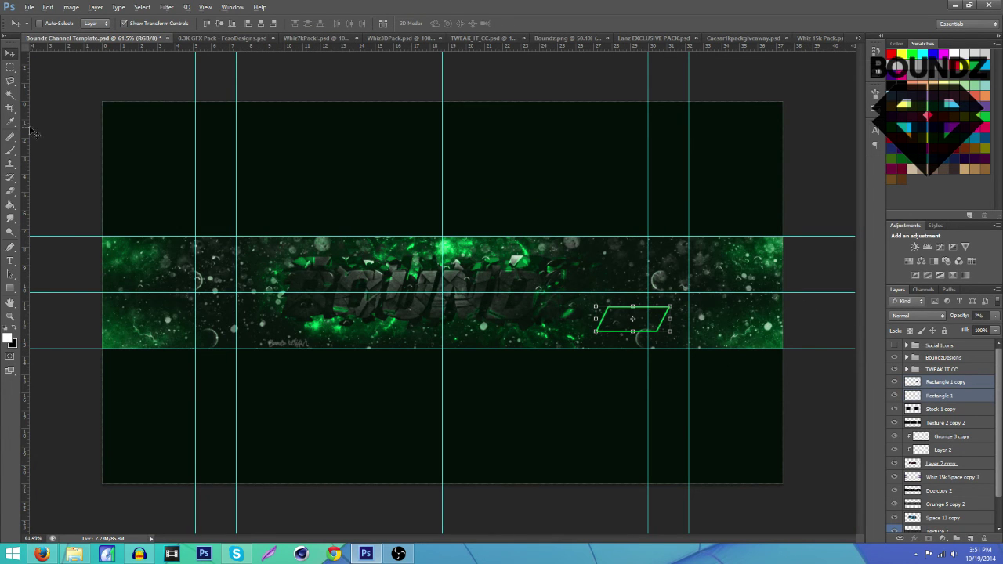
Step: Add a new layer above Rectangle 1 copy and paint soft white around the banner strip's edges with an 809 px brush
left_click(939, 381)
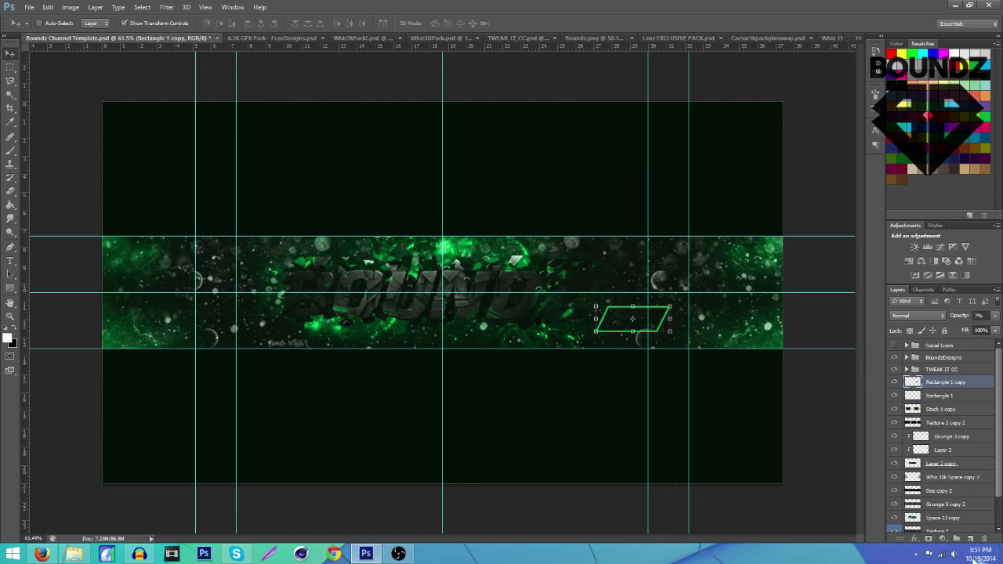
left_click(970, 538)
scroll(442, 292, "down", 3)
key("b")
left_click_drag(263, 208, 347, 208)
left_click_drag(141, 165, 772, 156)
mouse_move(729, 415)
left_mouse_down()
mouse_move(564, 466)
mouse_move(148, 447)
mouse_move(687, 443)
mouse_move(201, 426)
mouse_move(186, 167)
mouse_move(303, 139)
mouse_move(678, 126)
mouse_move(708, 148)
mouse_move(716, 139)
mouse_move(445, 250)
mouse_move(139, 294)
left_mouse_up()
left_click(78, 287)
left_click(79, 287)
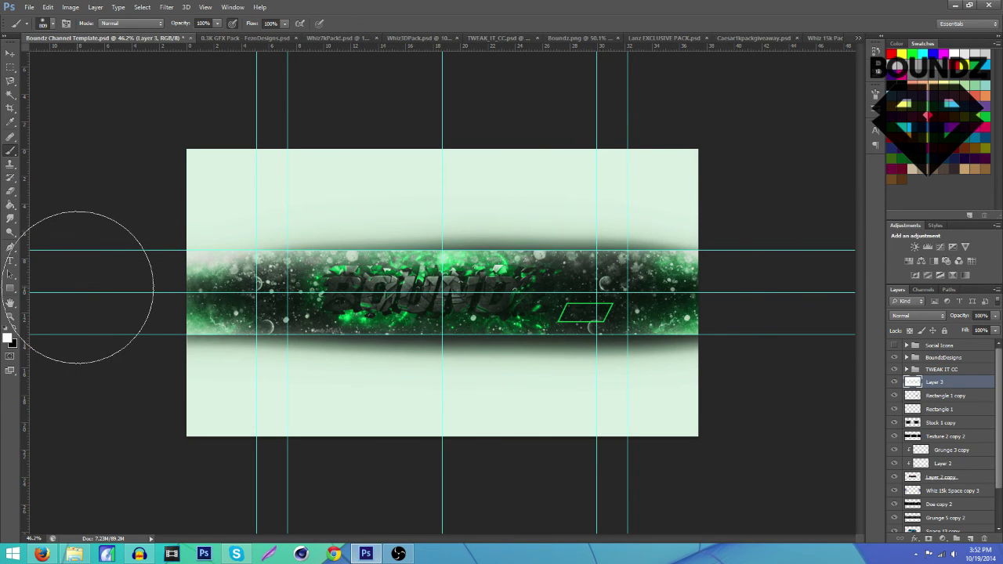
left_click(790, 294)
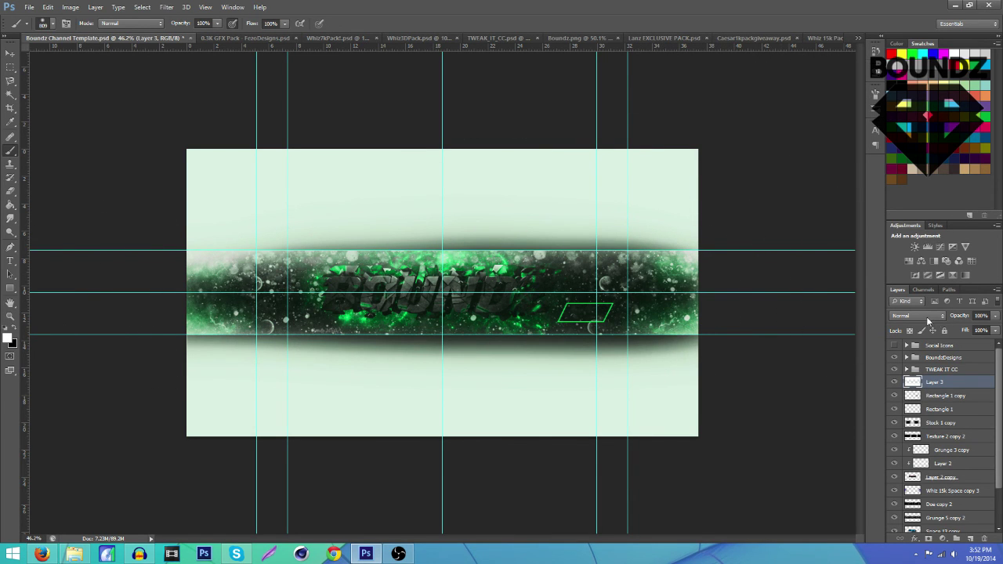
Step: Reduce the opacity of the white glow layer, Layer 3, to 27%
left_click(995, 330)
left_click(950, 330)
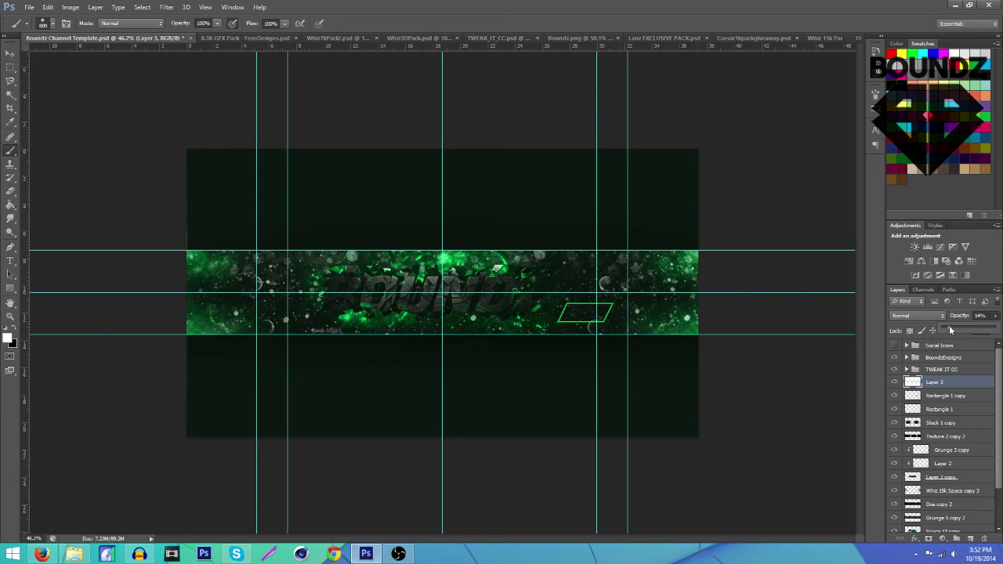
left_click(954, 330)
left_click(956, 325)
Step: Delete the white paint above and below the banner strip's guides on Layer 3, leaving nothing selected
key("m")
left_click_drag(149, 93, 898, 250)
key("Delete")
mouse_move(788, 454)
left_mouse_down()
mouse_move(186, 384)
mouse_move(75, 337)
left_mouse_up()
left_click(198, 157)
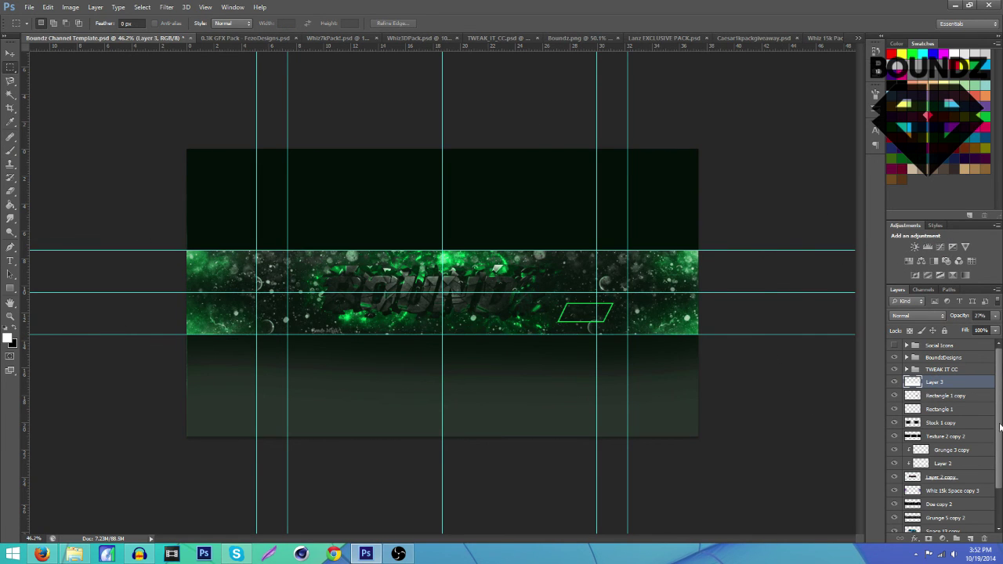
left_click(894, 382)
left_click(894, 381)
mouse_move(708, 489)
left_mouse_down()
mouse_move(101, 360)
mouse_move(87, 334)
left_mouse_up()
key("Delete")
left_click(892, 381)
left_click(893, 381)
key("ctrl+d")
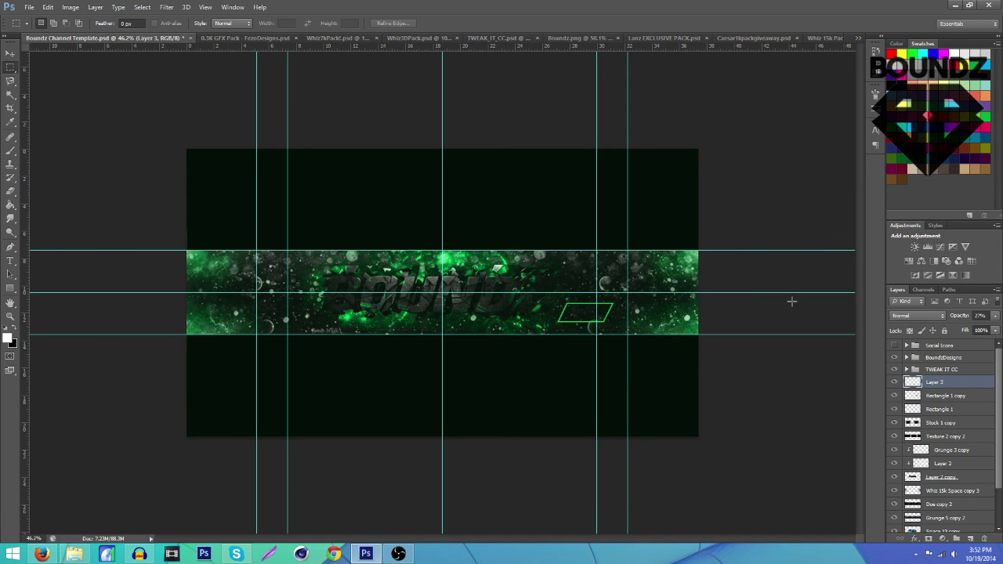
Step: Add another new layer above Layer 3 and set the brush's foreground color to bright green
left_click(970, 540)
key("b")
left_click(8, 338)
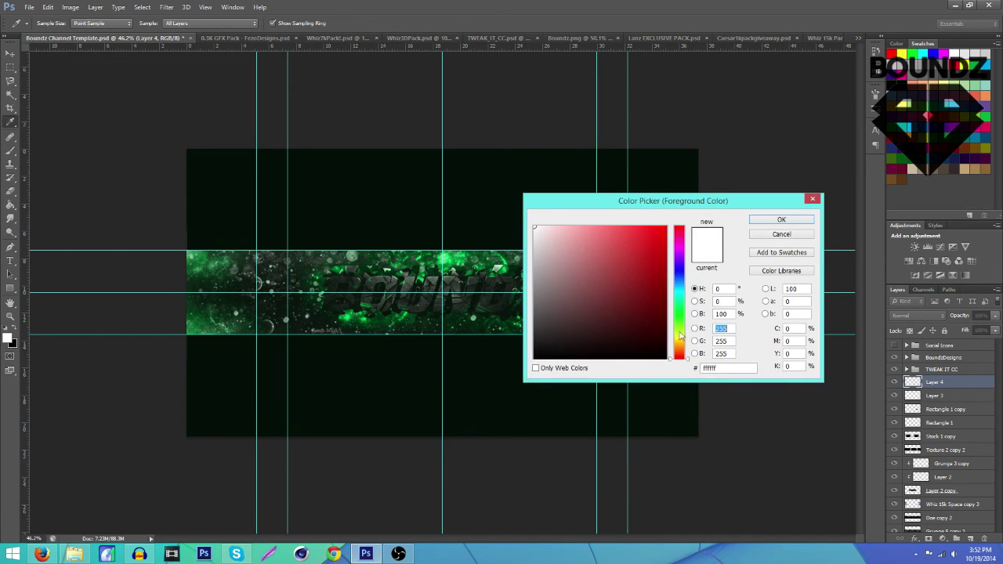
left_click(681, 317)
left_click_drag(665, 229, 768, 159)
left_click(781, 219)
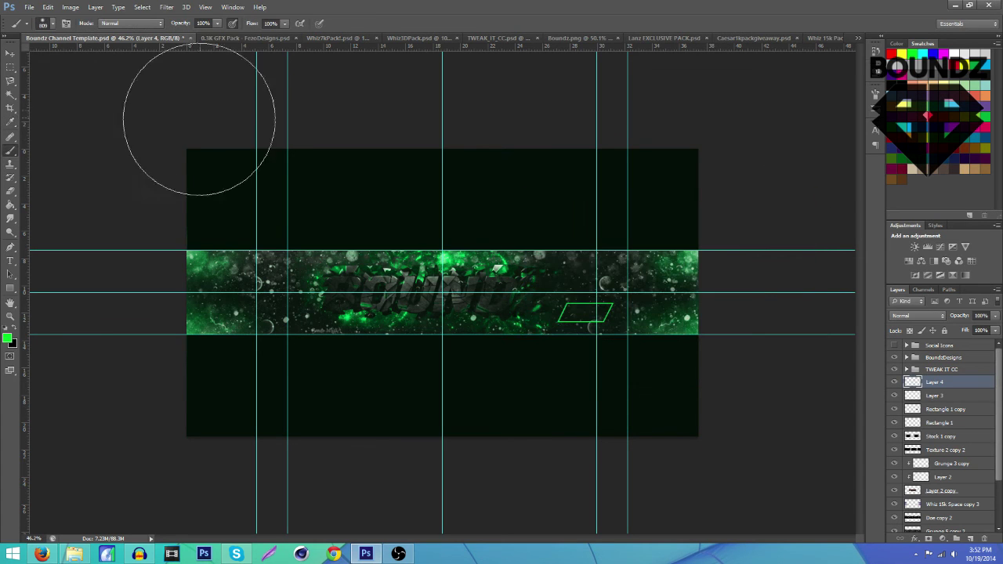
Step: Try painting bright green around the banner strip with the 809 px brush, and undo the strokes
mouse_move(142, 163)
left_mouse_down()
mouse_move(303, 174)
mouse_move(504, 134)
mouse_move(732, 162)
left_mouse_up()
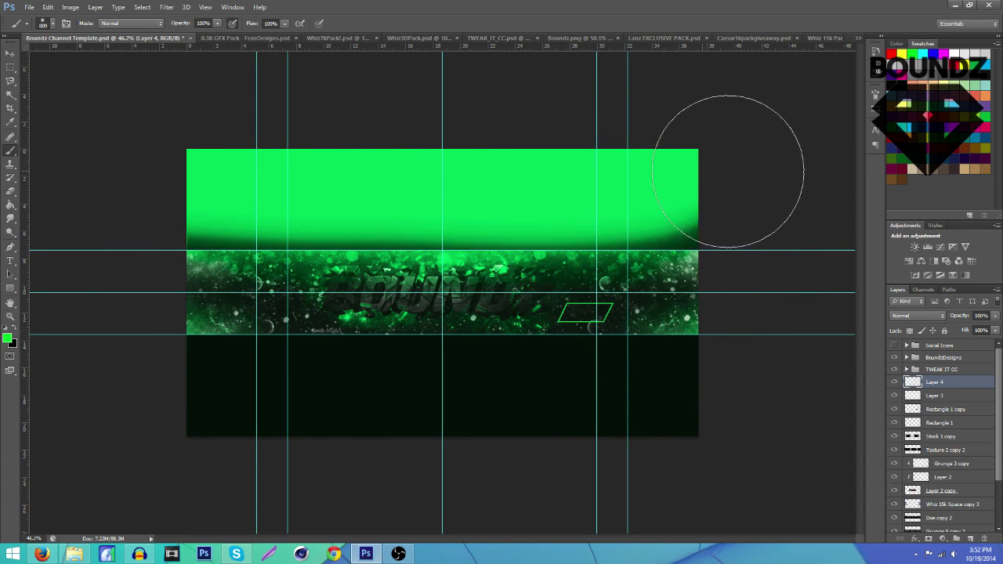
mouse_move(776, 296)
left_mouse_down()
mouse_move(712, 437)
mouse_move(486, 439)
mouse_move(223, 421)
mouse_move(129, 374)
mouse_move(116, 161)
left_mouse_up()
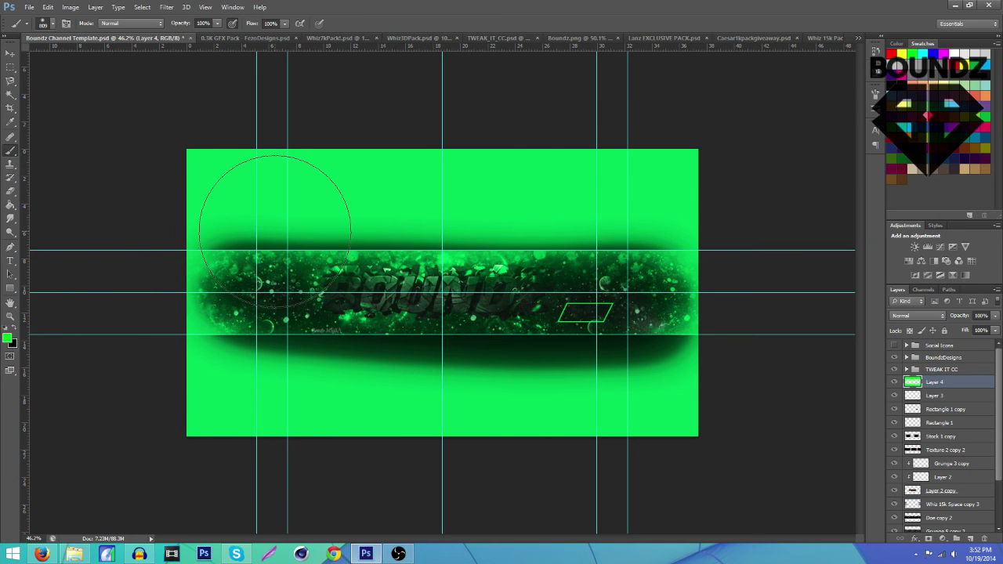
key("ctrl+z")
mouse_move(130, 119)
left_mouse_down()
mouse_move(116, 146)
mouse_move(366, 157)
mouse_move(273, 166)
mouse_move(631, 159)
left_mouse_up()
key("ctrl+z")
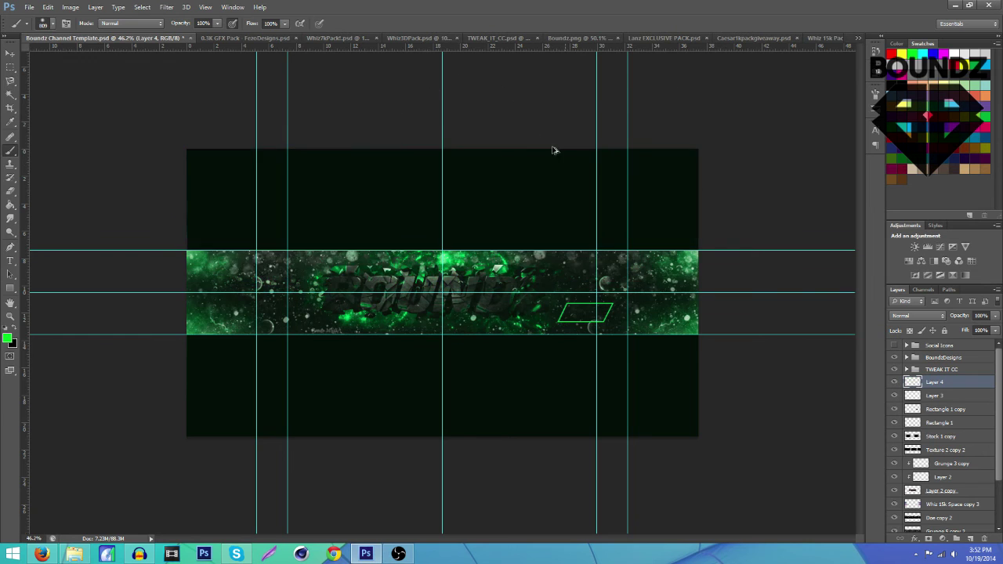
Step: Enlarge the soft brush to 2272 px and paint bright green around the banner on Layer 4
key("ctrl+minus")
key("ctrl+minus")
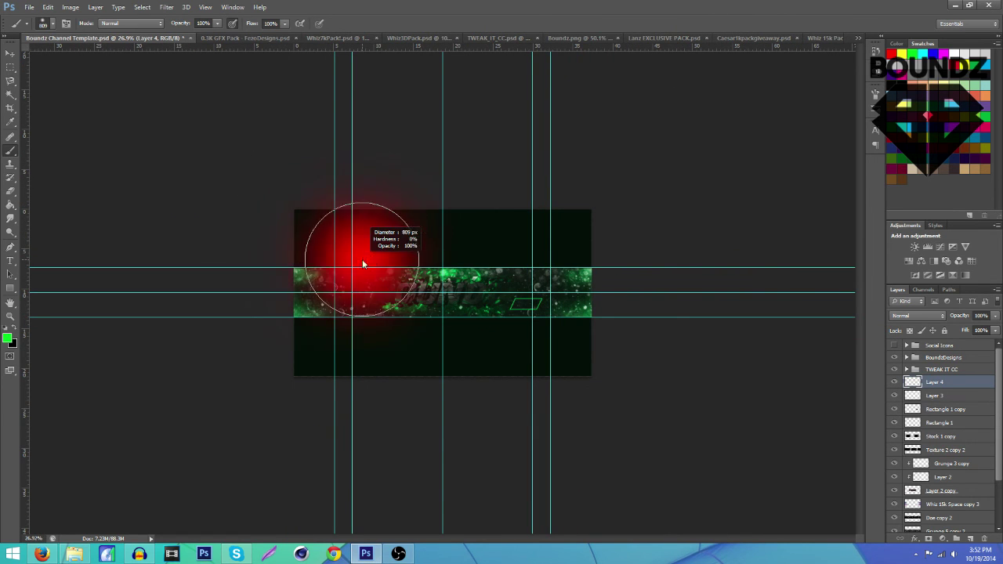
mouse_move(284, 123)
left_mouse_down()
mouse_move(624, 127)
mouse_move(749, 180)
mouse_move(663, 496)
mouse_move(442, 477)
mouse_move(247, 479)
left_mouse_up()
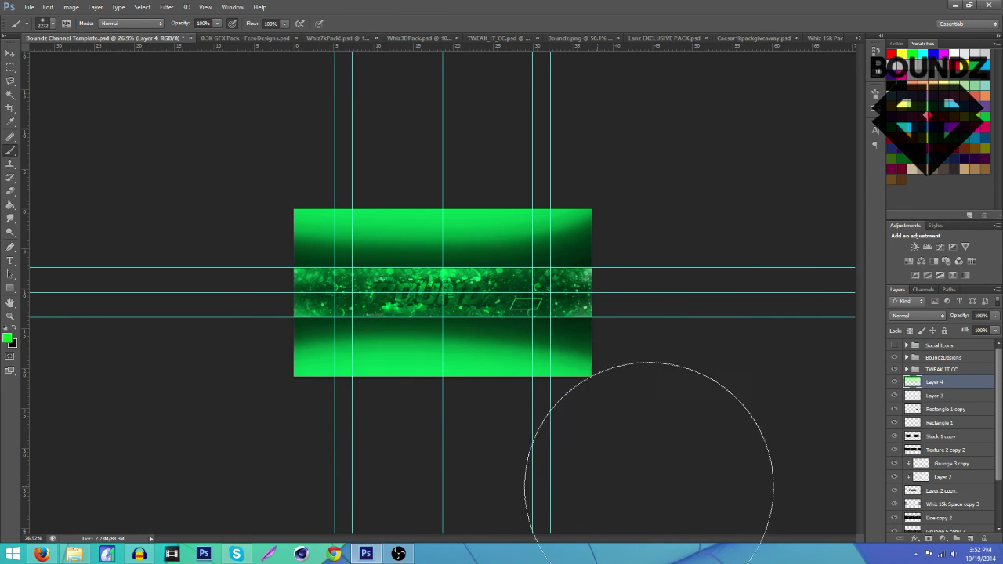
Step: Delete the green paint above and below the banner strip's guides on Layer 4 and deselect
key("ctrl+plus")
key("m")
mouse_move(221, 166)
left_mouse_down()
mouse_move(748, 248)
mouse_move(757, 262)
mouse_move(746, 261)
left_mouse_up()
key("Delete")
left_click_drag(641, 405, 159, 325)
key("Delete")
key("ctrl+d")
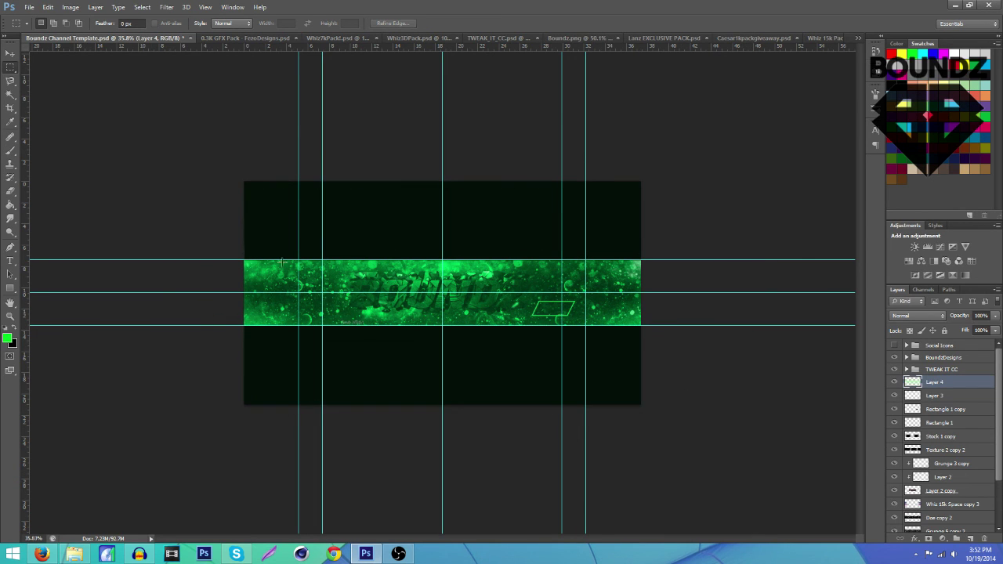
Step: Try a lower opacity on the green Layer 4 and return it to 100%
scroll(434, 351, "up", 2)
left_click(997, 315)
left_click_drag(950, 331, 996, 330)
Step: Go through the blend modes for Layer 4, settle on Hard Light and set its opacity to 58%
left_click(902, 320)
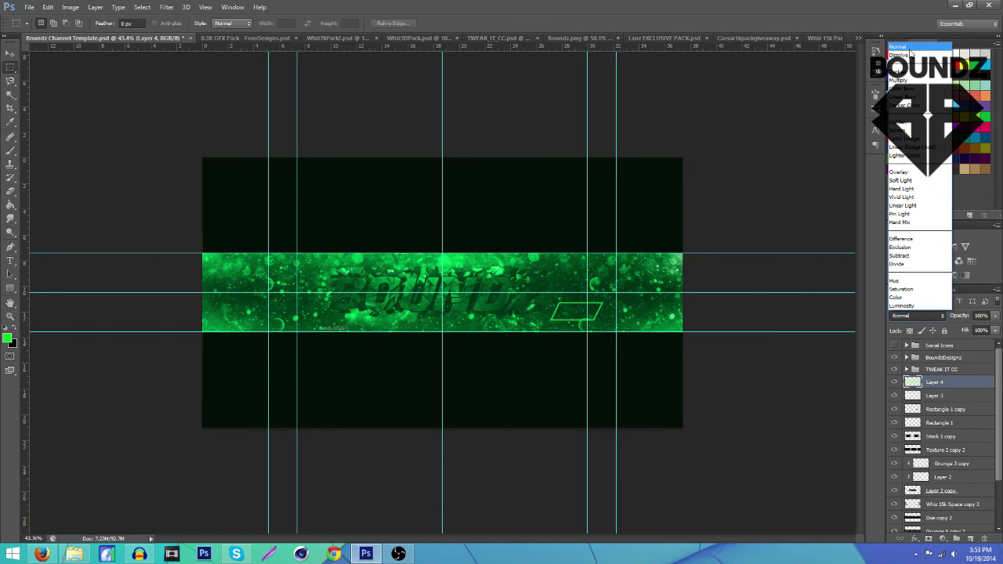
left_click(909, 55)
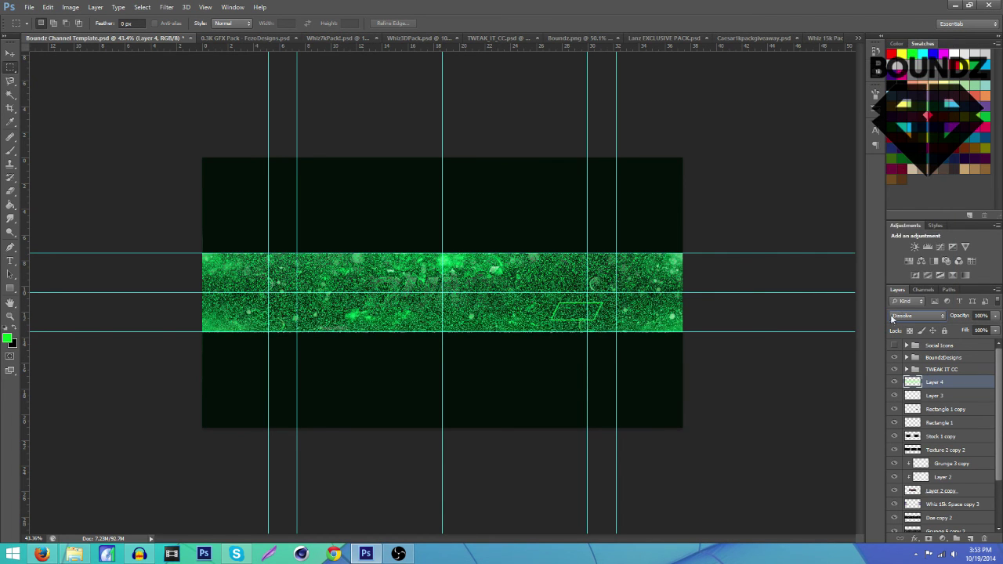
scroll(901, 316, "down", 1)
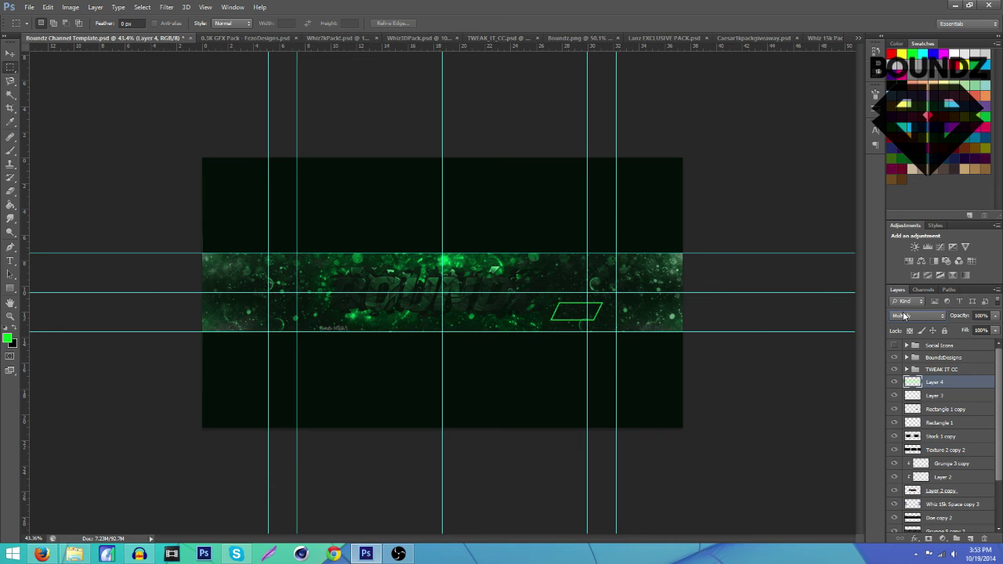
scroll(903, 316, "down", 3)
scroll(903, 316, "down", 4)
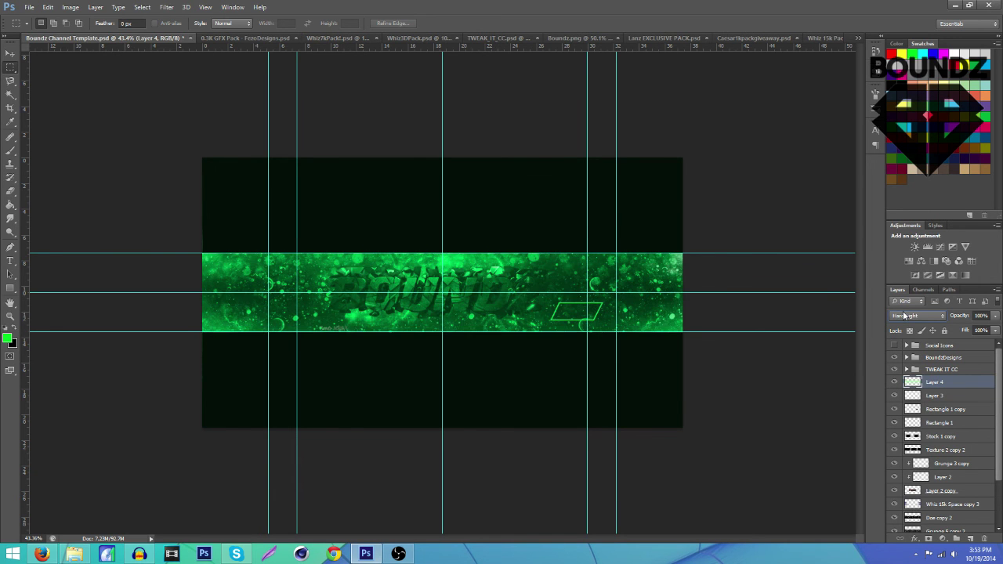
left_click(994, 317)
left_click(970, 330)
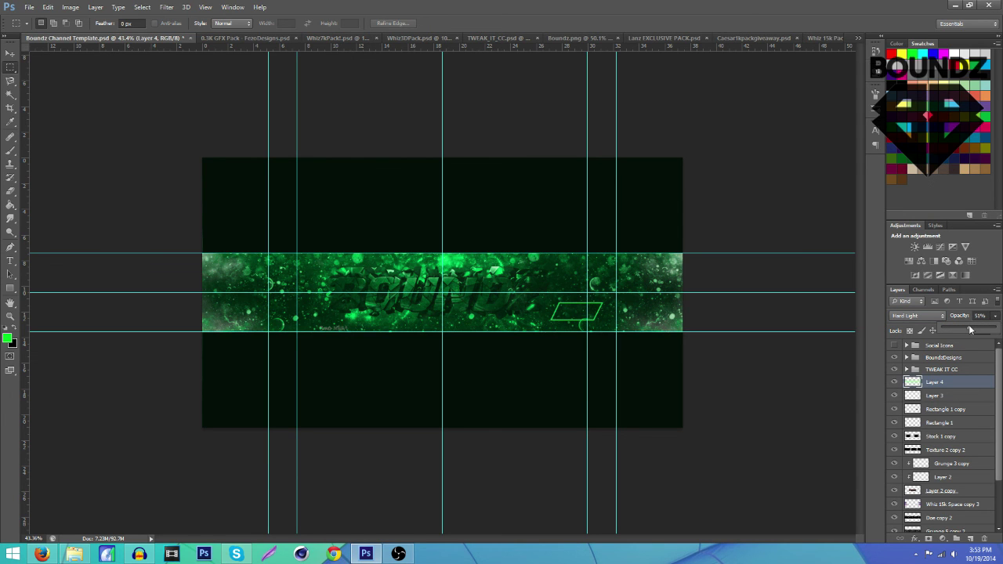
scroll(710, 313, "up", 4)
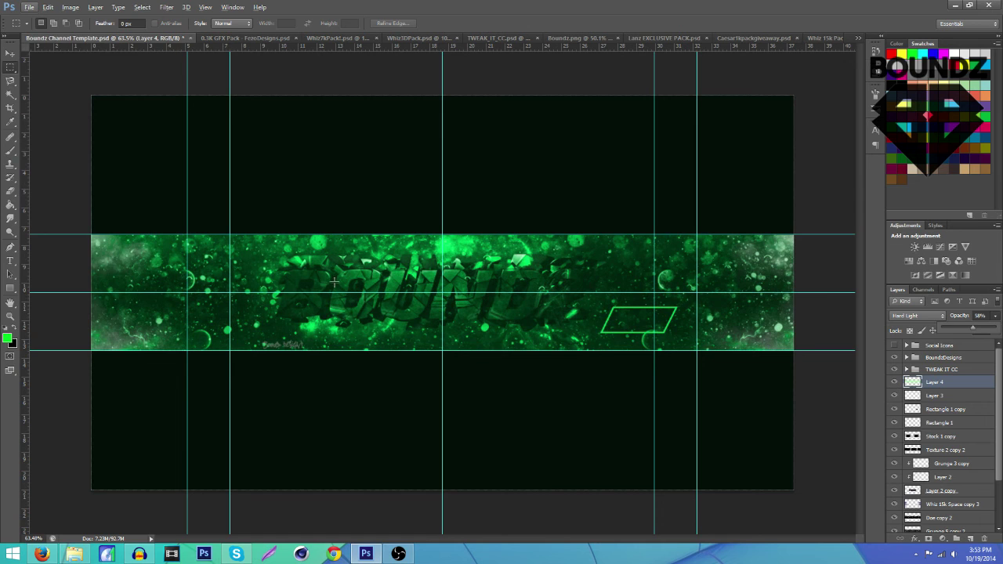
Step: Erase the green overlay on Layer 4 across the BOUNDZ lettering with a smaller 185 px eraser
key("e")
left_click(8, 191)
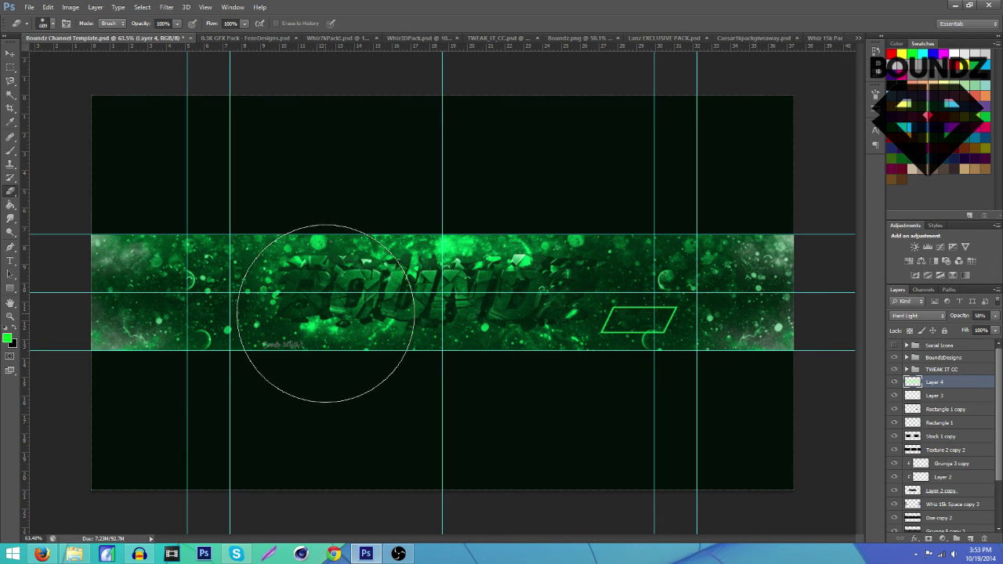
right_click(358, 307)
right_click(362, 314)
key("Escape")
left_click_drag(293, 286, 207, 293)
mouse_move(302, 288)
left_mouse_down()
mouse_move(339, 299)
mouse_move(344, 287)
mouse_move(577, 301)
mouse_move(554, 278)
left_mouse_up()
scroll(376, 290, "down", 5)
scroll(375, 290, "up", 5)
scroll(376, 290, "down", 4)
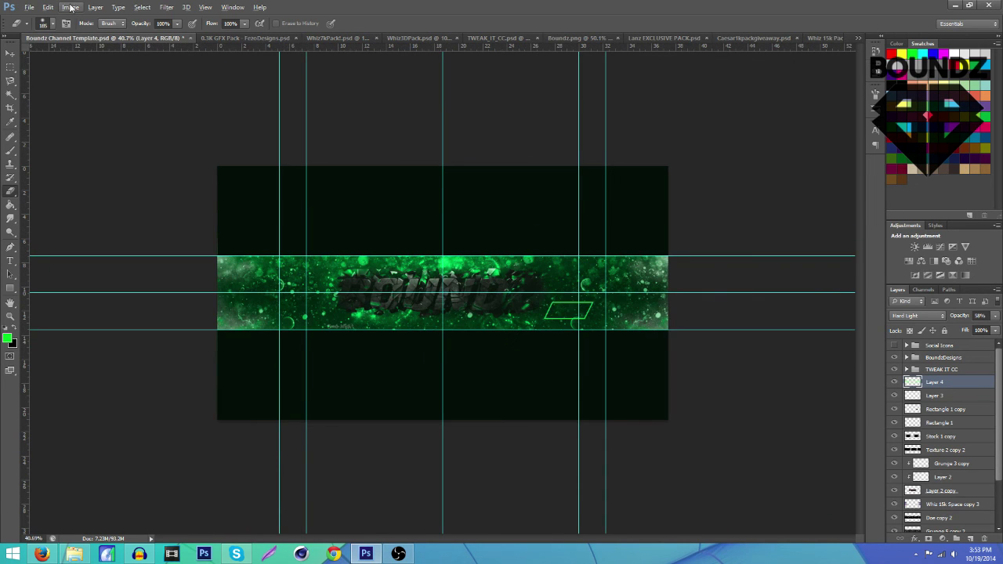
Step: In the 0.3K GFX Pack document, hide Stock 1 and collapse the Stocks group
left_click(249, 38)
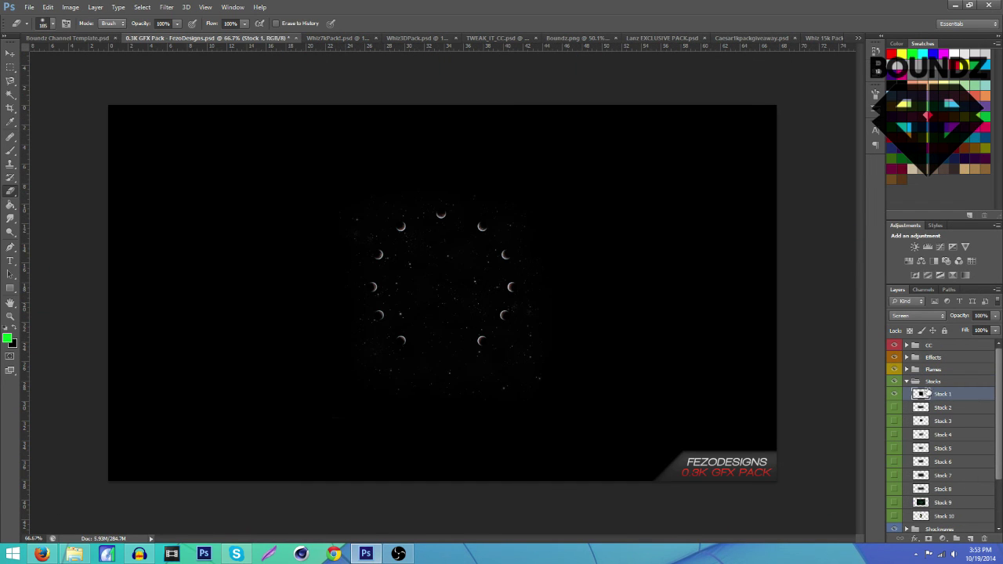
left_click(896, 394)
left_click(907, 382)
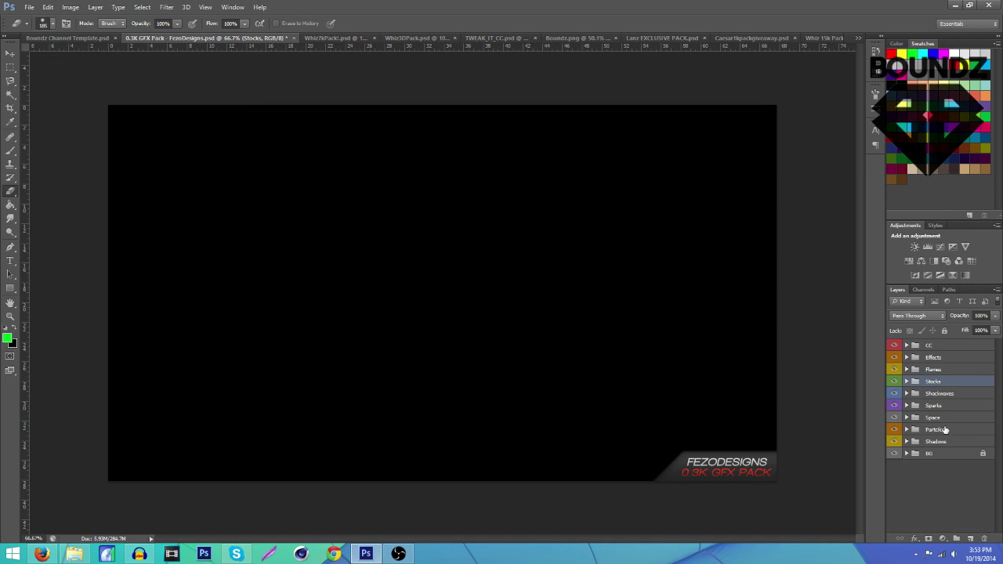
Step: In the Whiz 7K pack document, collapse Backround Stocks, show and expand the Flares group, and select the Flare layer
left_click(328, 37)
scroll(927, 426, "up", 2)
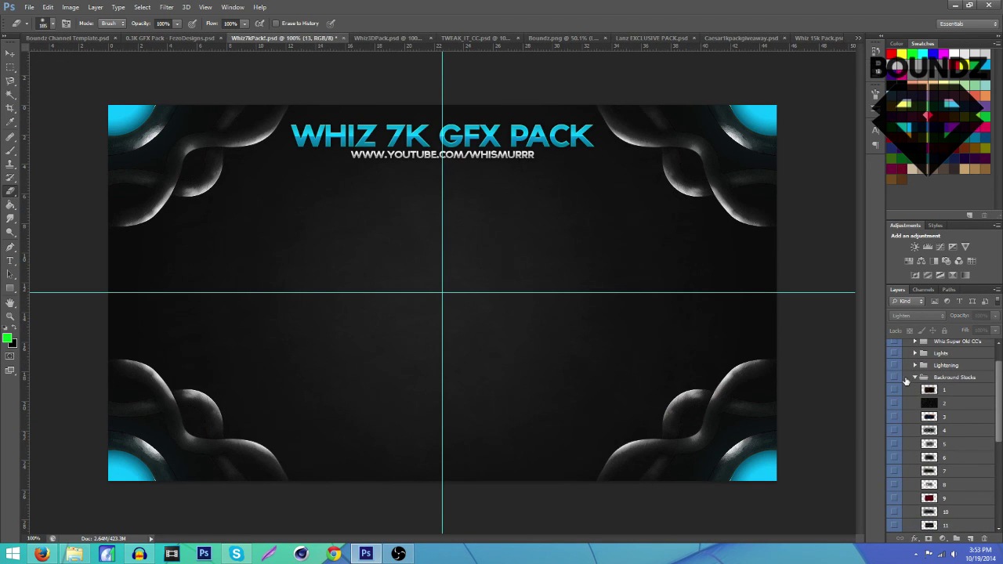
left_click(914, 378)
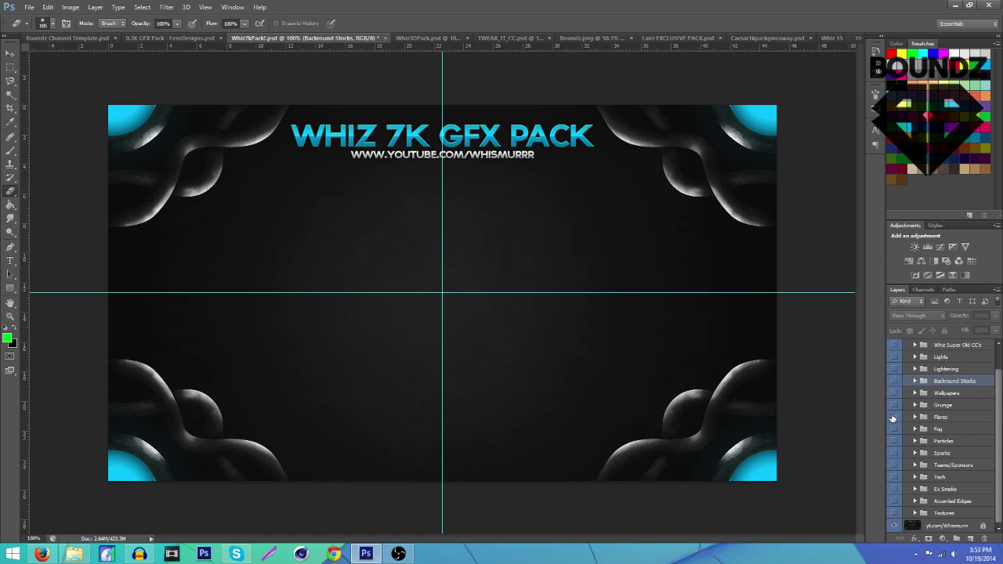
left_click(893, 417)
left_click(915, 416)
left_click(949, 429)
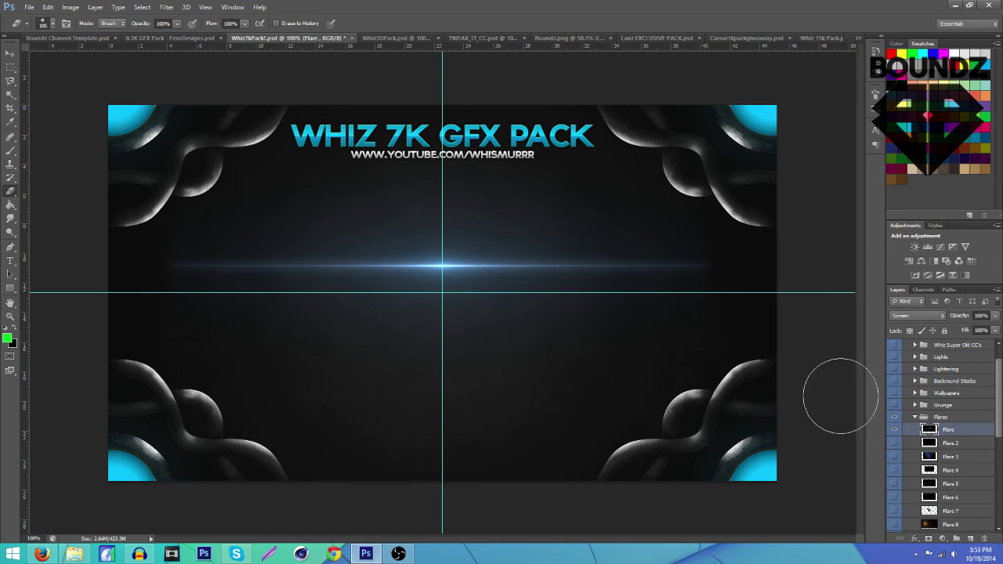
Step: Bring the Flare into the channel banner, centering it on the strip's upper edge and a duplicate on the lower edge
left_click(10, 53)
left_click_drag(448, 264, 481, 356)
scroll(471, 269, "up", 3)
key("ctrl+j")
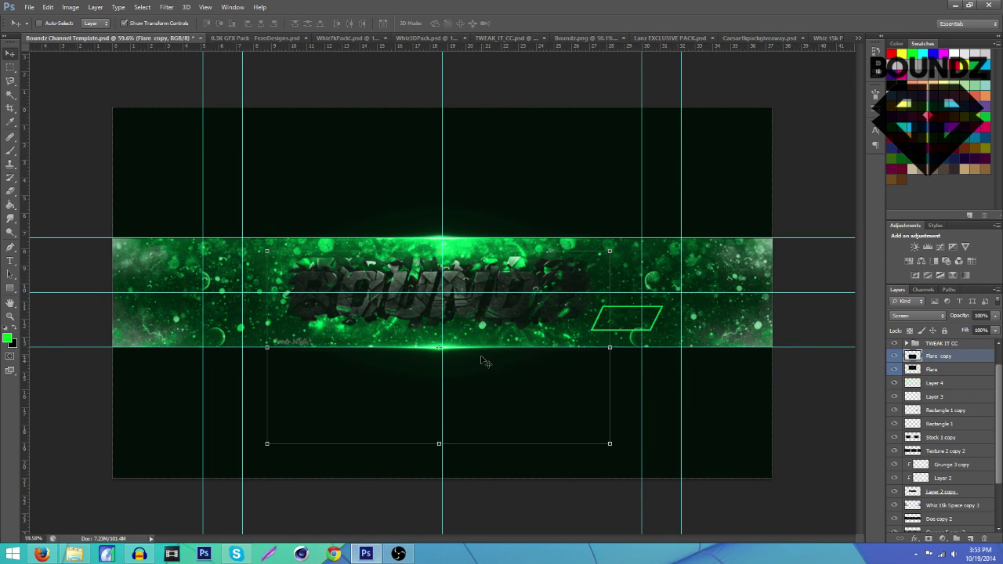
key("ctrl+minus")
left_click(10, 67)
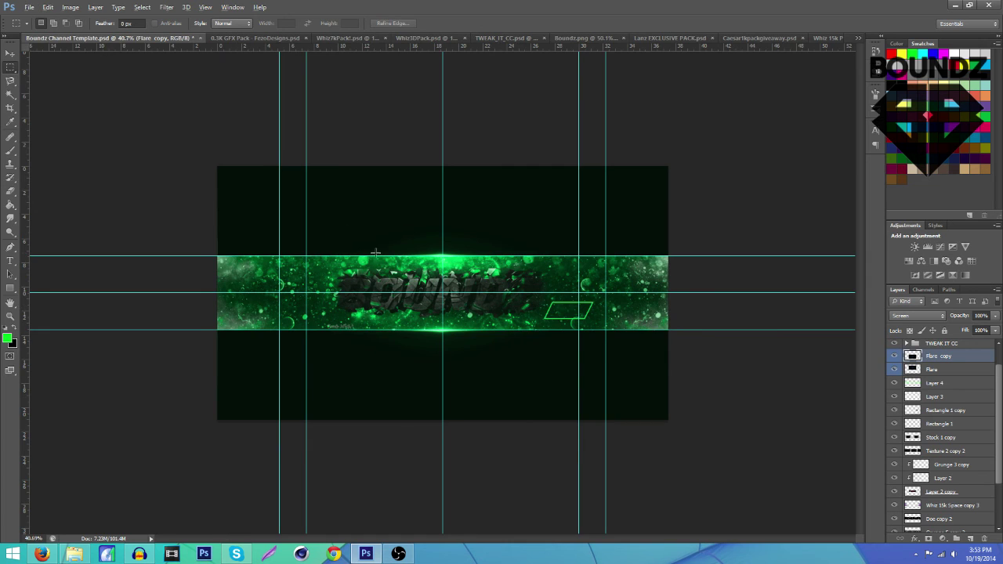
scroll(376, 253, "up", 1)
scroll(375, 253, "up", 3)
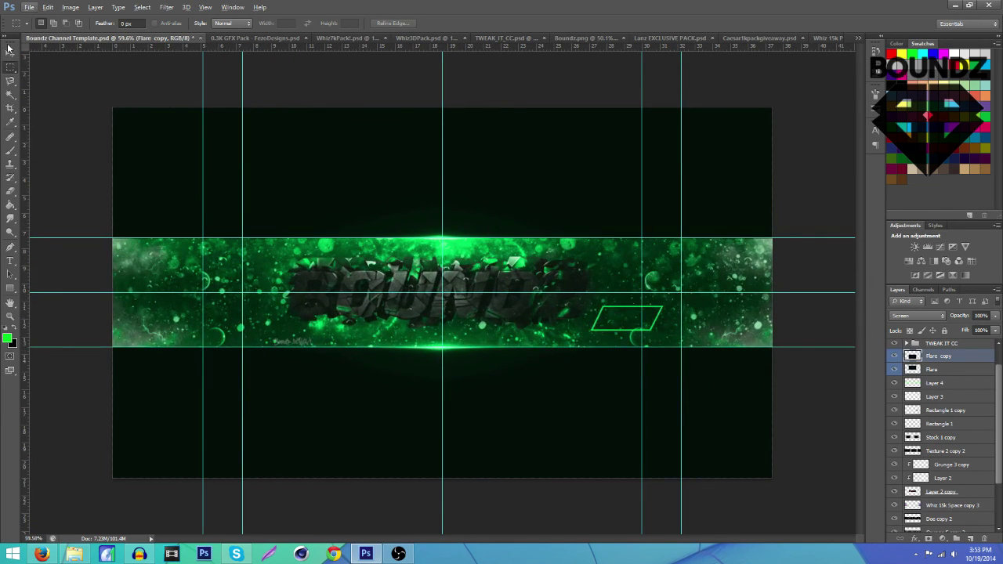
left_click(11, 52)
left_click(5, 69)
scroll(174, 116, "down", 4)
scroll(179, 119, "down", 2)
key("alt")
scroll(624, 235, "down", 1)
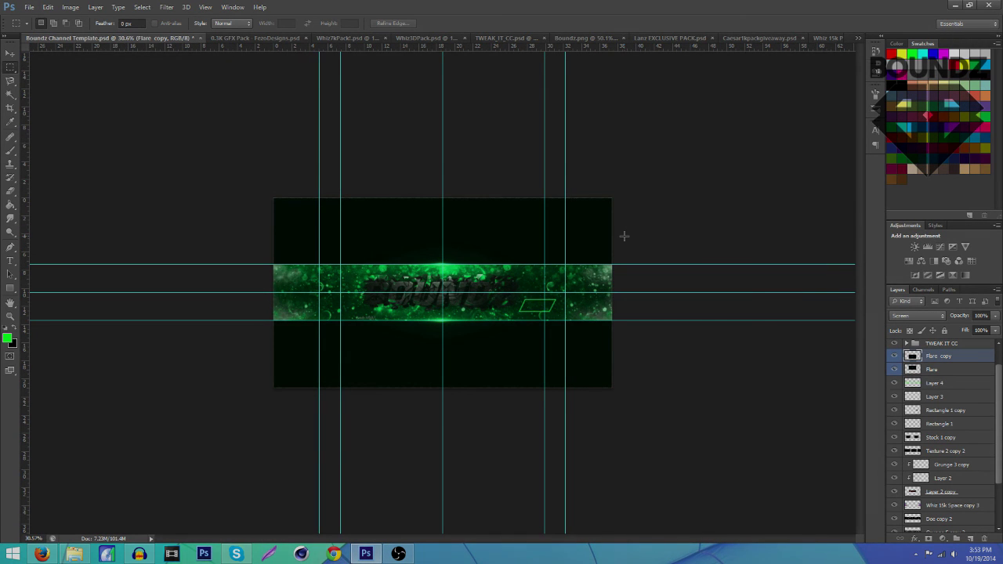